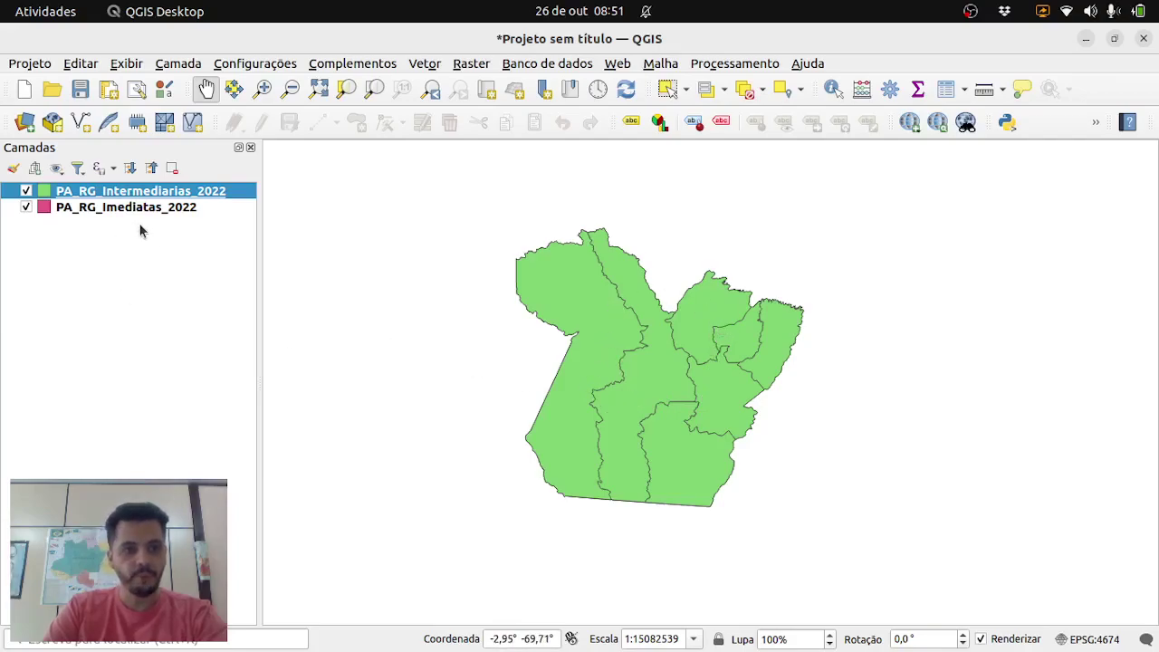
Toggle the visibility of the PA_RG_Intermediarias_2022 layer to compare its regions with those of PA_RG_Imediatas_2022
{"action": "left_click", "coordinate": [26, 191]}
{"action": "left_click", "coordinate": [26, 191]}
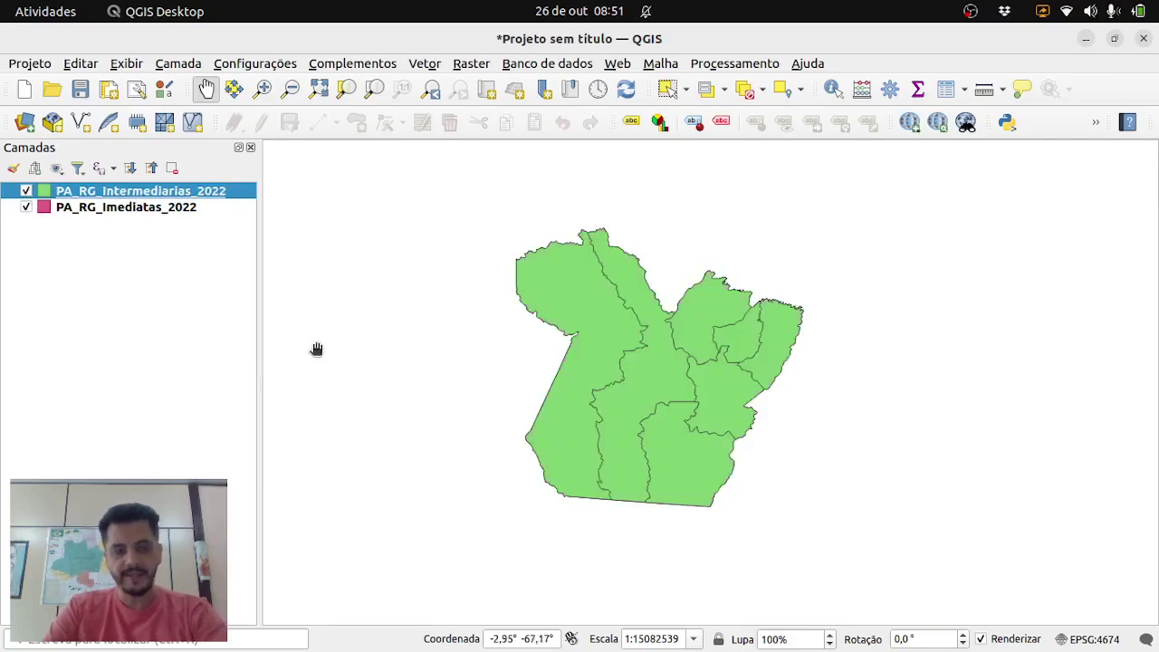
{"action": "left_click", "coordinate": [26, 191]}
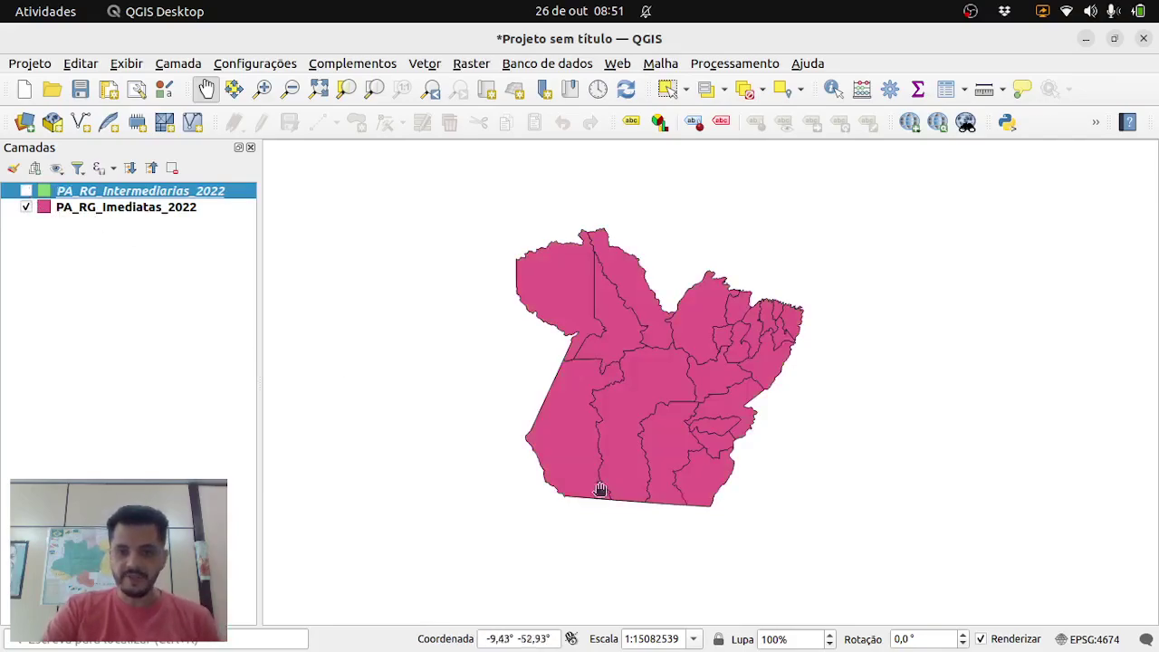
{"action": "left_click", "coordinate": [26, 191]}
{"action": "left_click", "coordinate": [29, 194]}
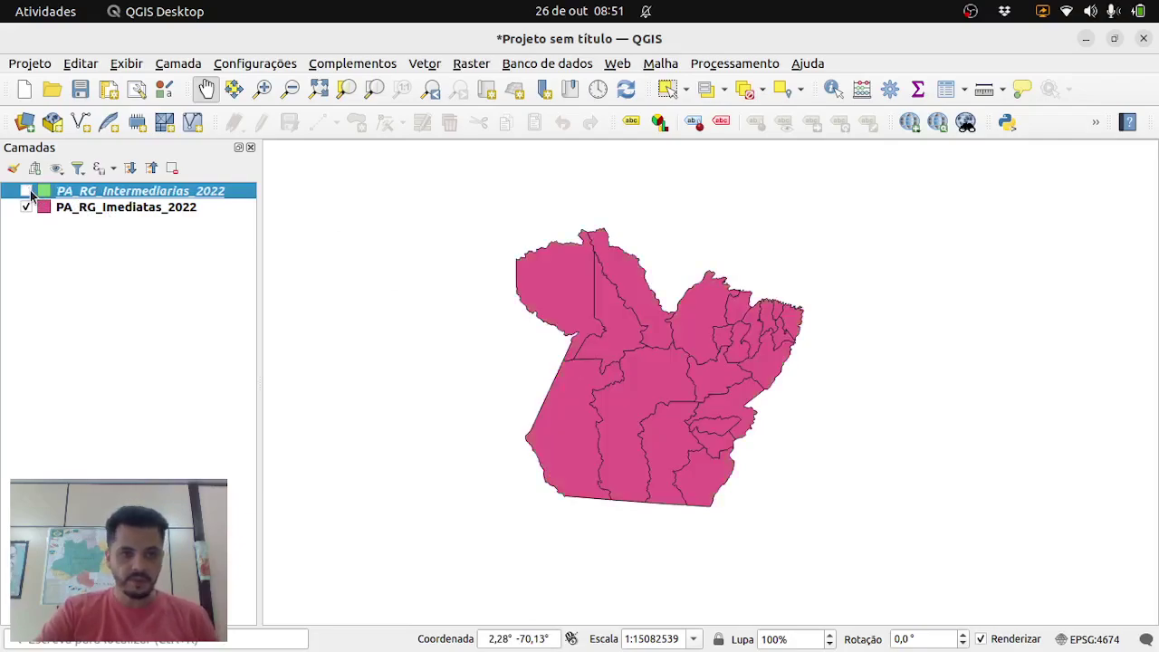
{"action": "left_click", "coordinate": [27, 192]}
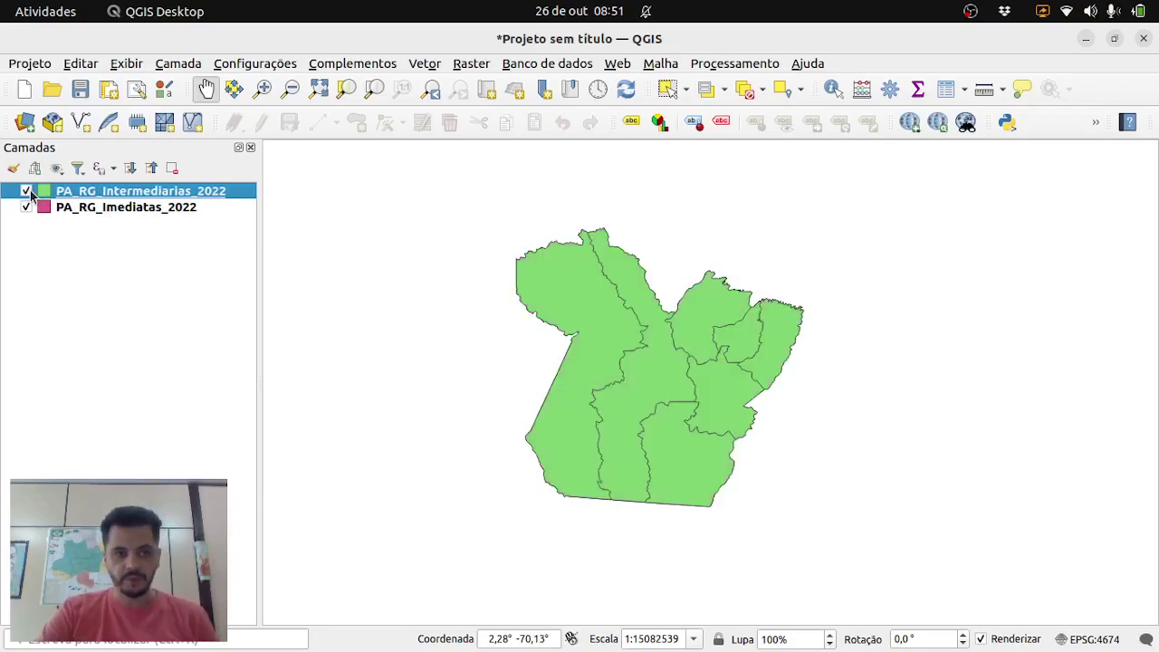
{"action": "left_click", "coordinate": [27, 192]}
{"action": "left_click", "coordinate": [27, 192]}
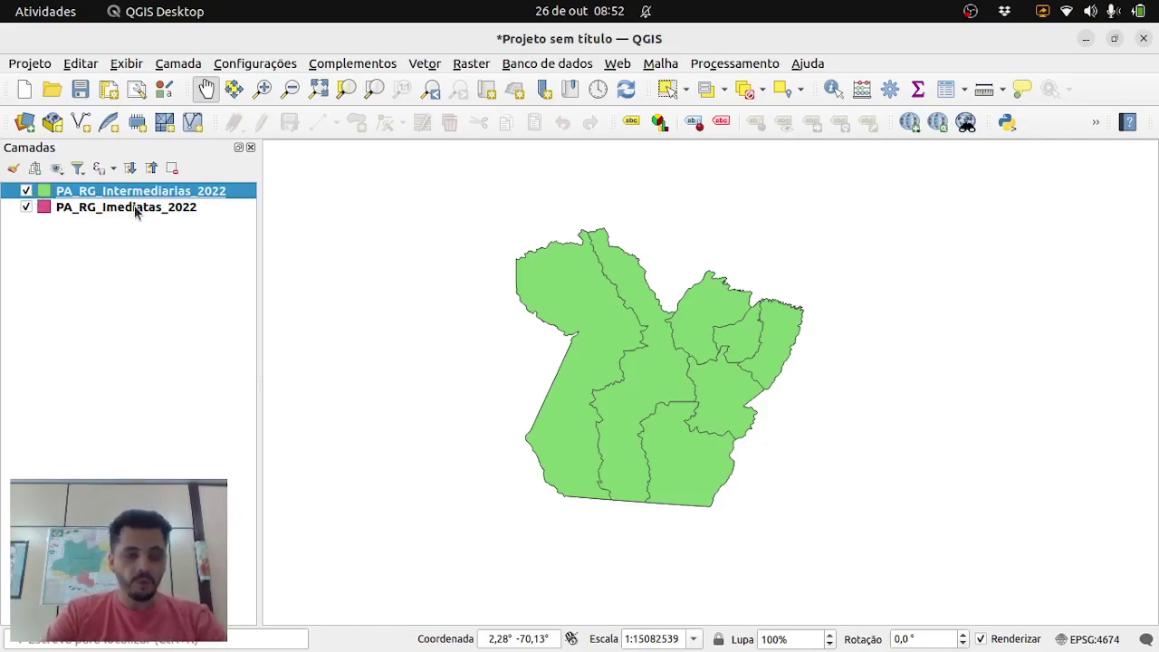
Hide the PA_RG_Intermediarias_2022 layer and zoom the map to its full extent
{"action": "mouse_move", "coordinate": [135, 211]}
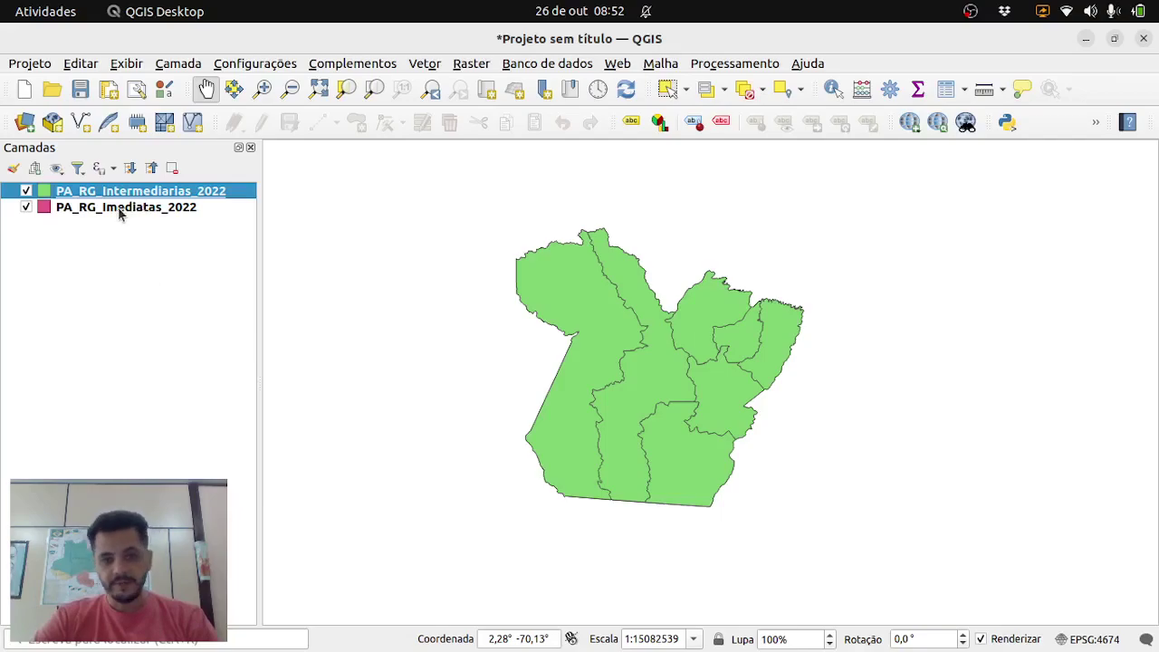
{"action": "left_click", "coordinate": [25, 192]}
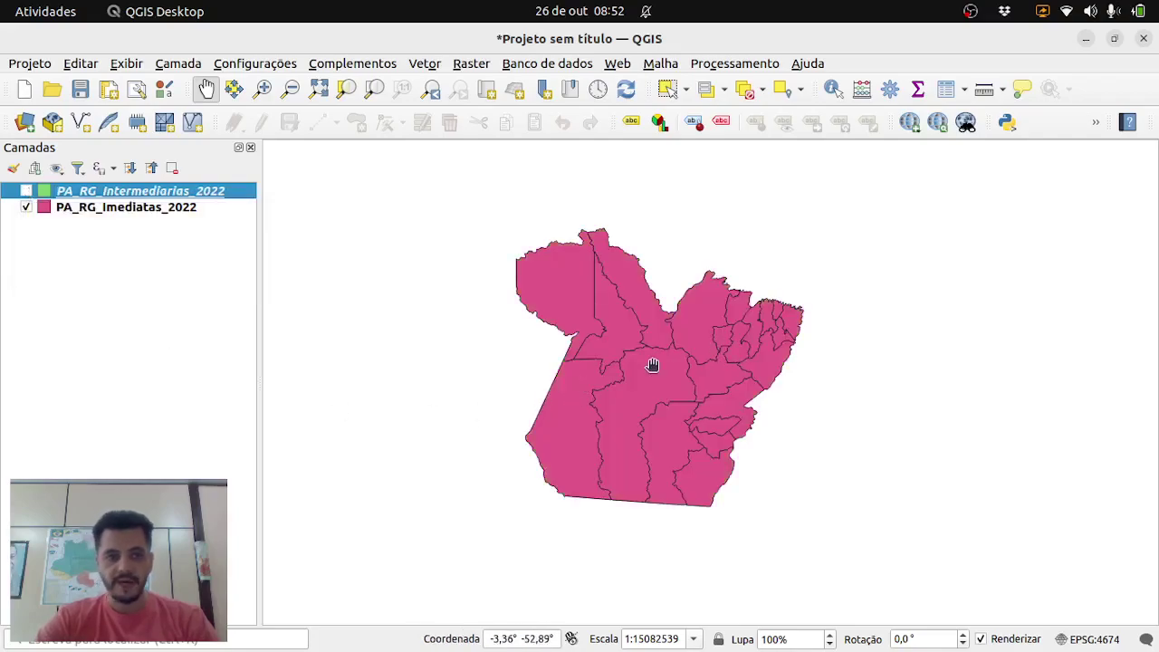
{"action": "left_click", "coordinate": [319, 89]}
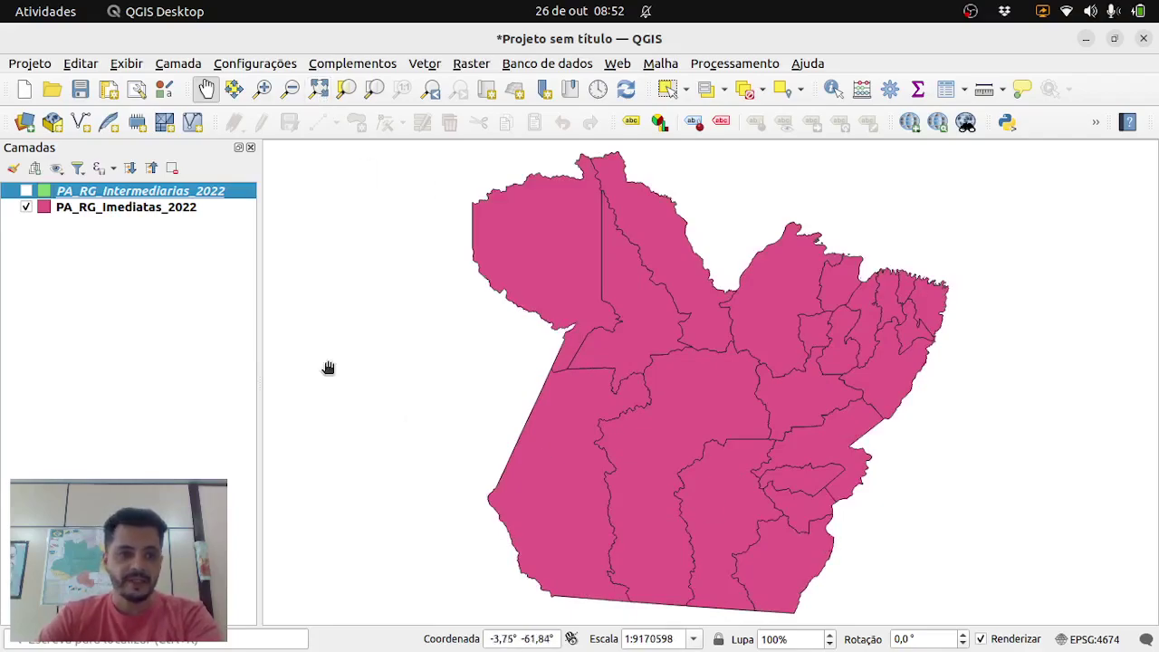
Set the symbology of the PA_RG_Imediatas_2022 layer to Categorizado, using the NM_RGI field as its value
{"action": "left_click", "coordinate": [209, 207]}
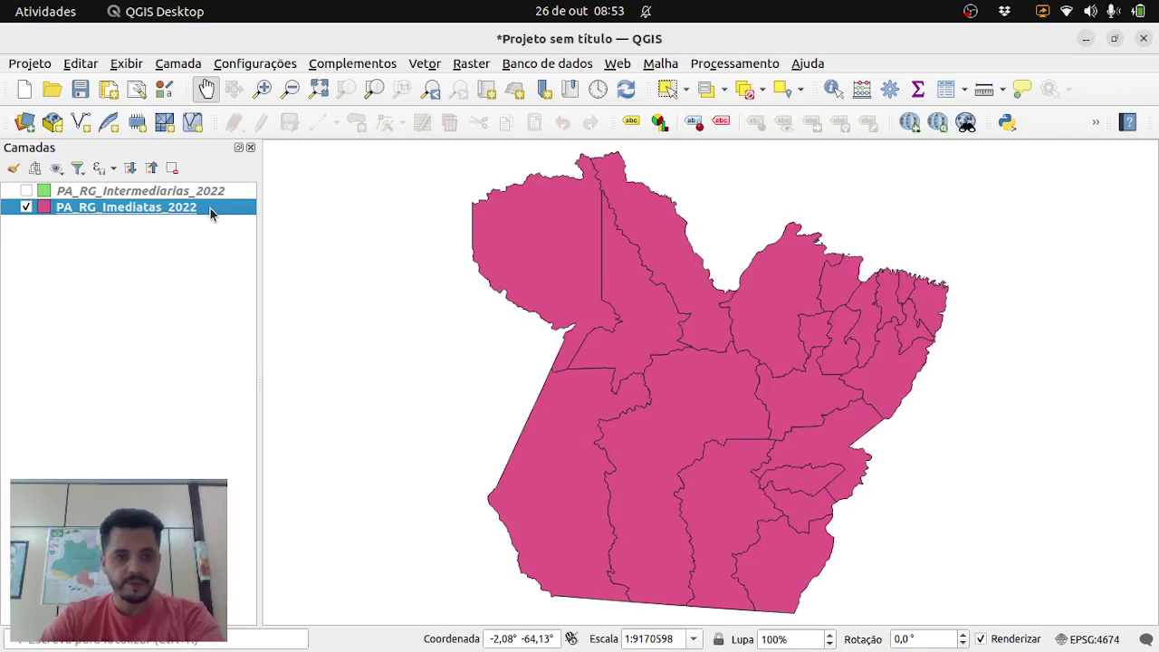
{"action": "right_click", "coordinate": [210, 208]}
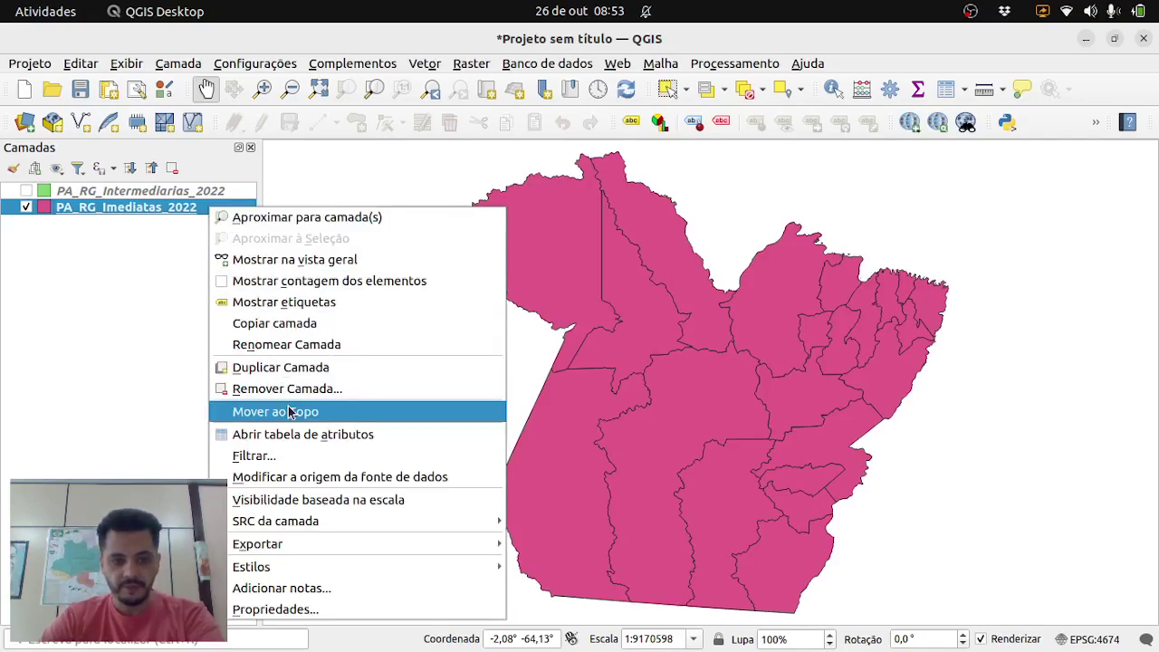
{"action": "left_click", "coordinate": [310, 611]}
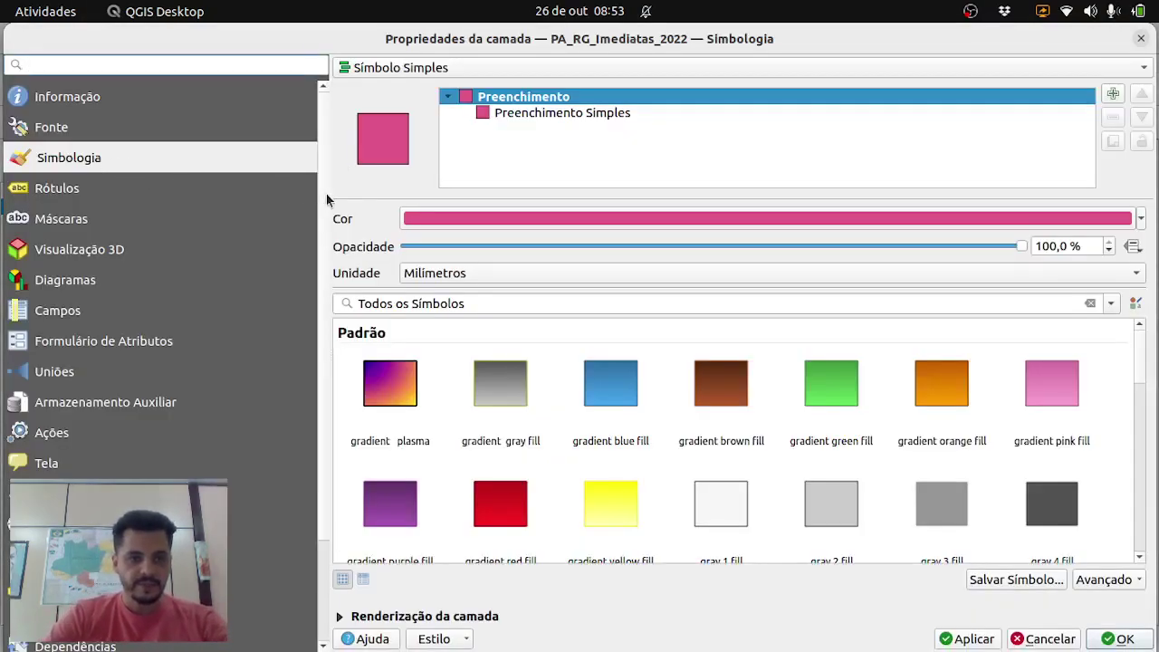
{"action": "left_click_drag", "start_coordinate": [322, 205], "coordinate": [198, 207]}
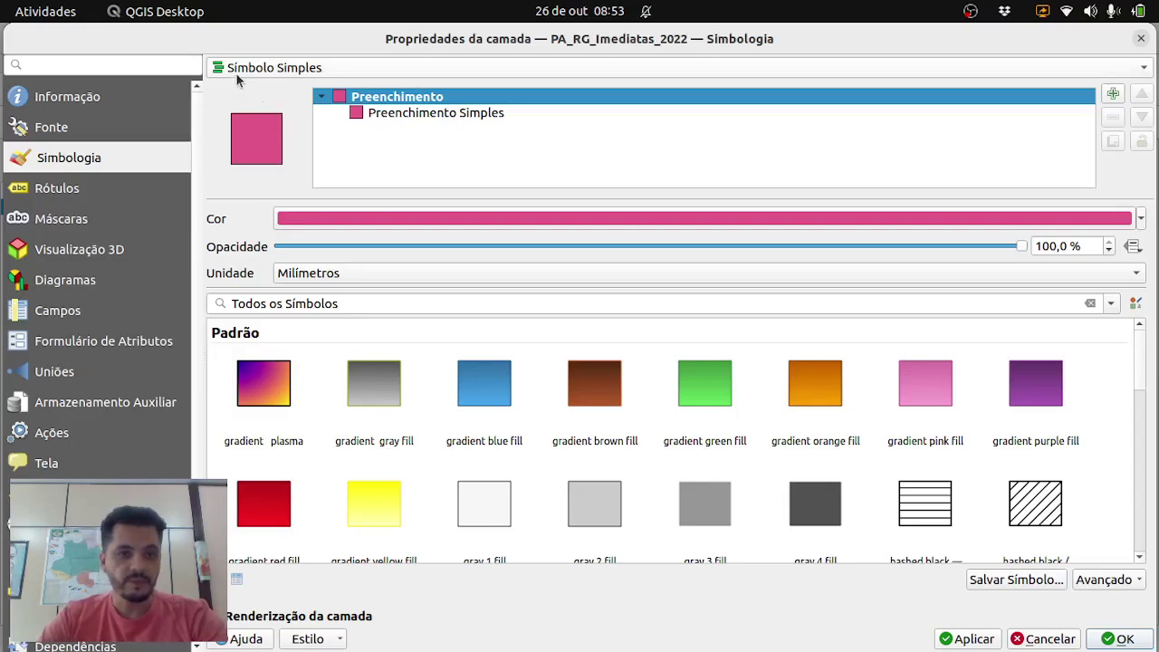
{"action": "left_click", "coordinate": [1145, 70]}
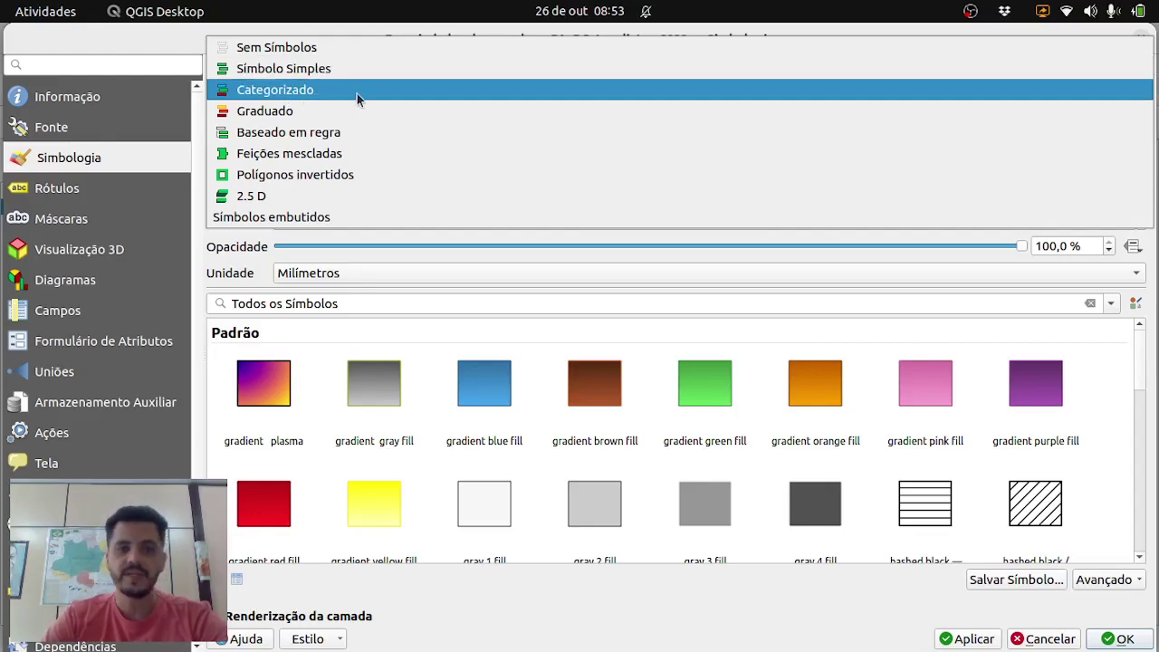
{"action": "left_click", "coordinate": [320, 89]}
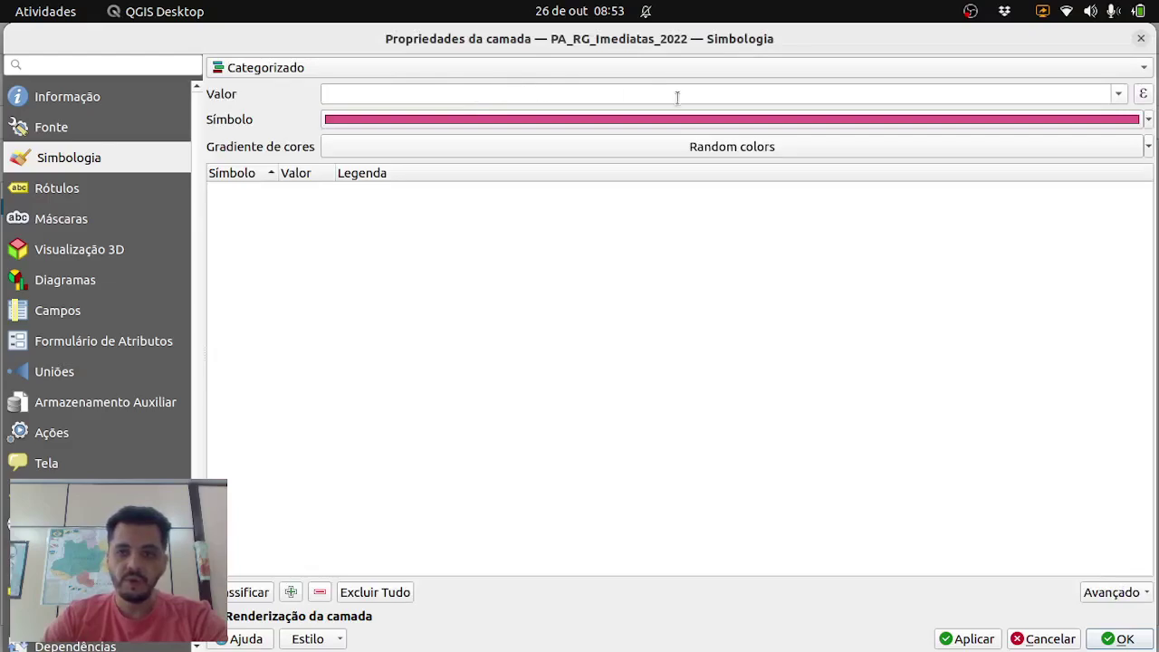
{"action": "left_click", "coordinate": [1120, 95]}
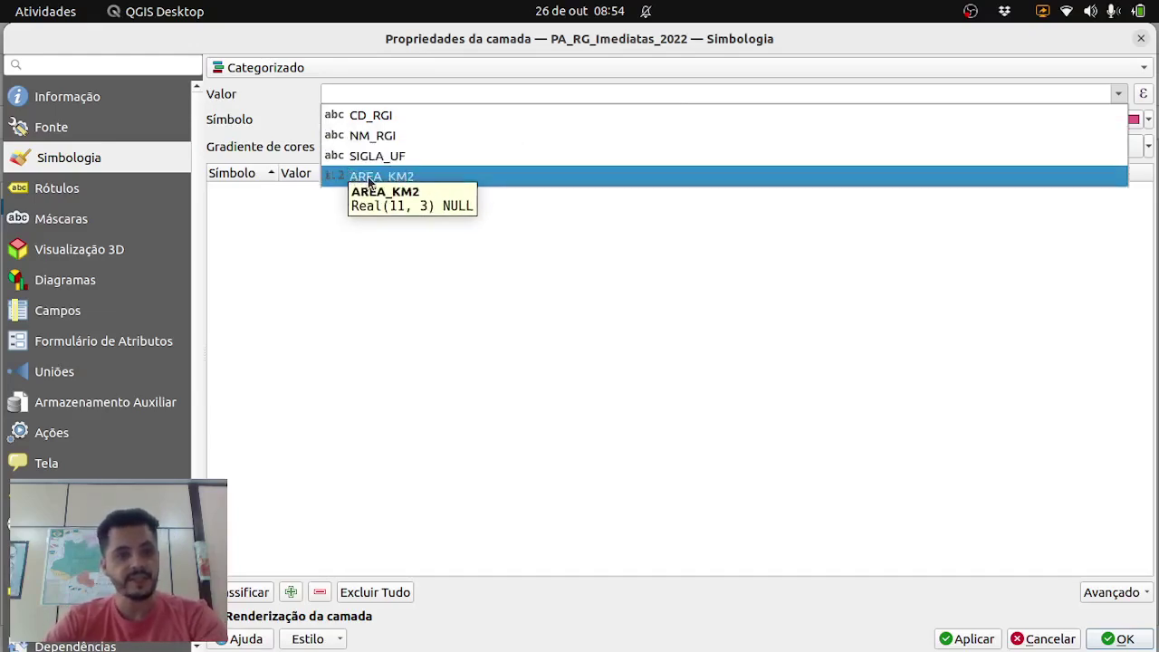
{"action": "left_click", "coordinate": [387, 134]}
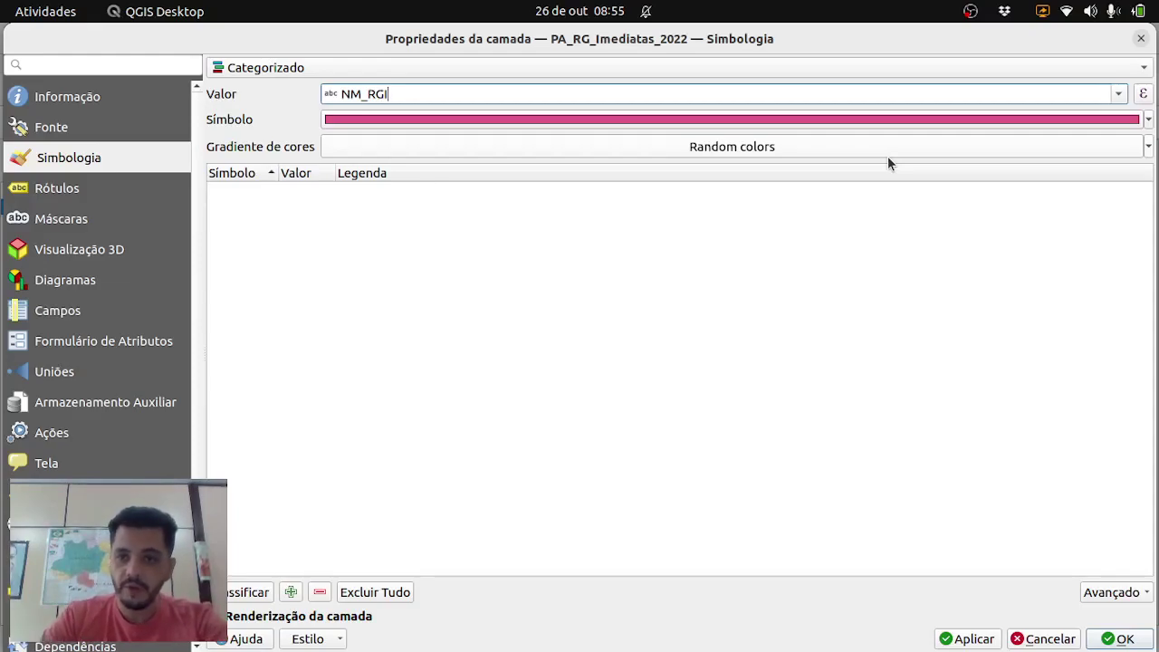
Choose the Turbo colour ramp, classify the NM_RGI categories with full names readable in the value column, and apply the symbology
{"action": "left_click", "coordinate": [1149, 146]}
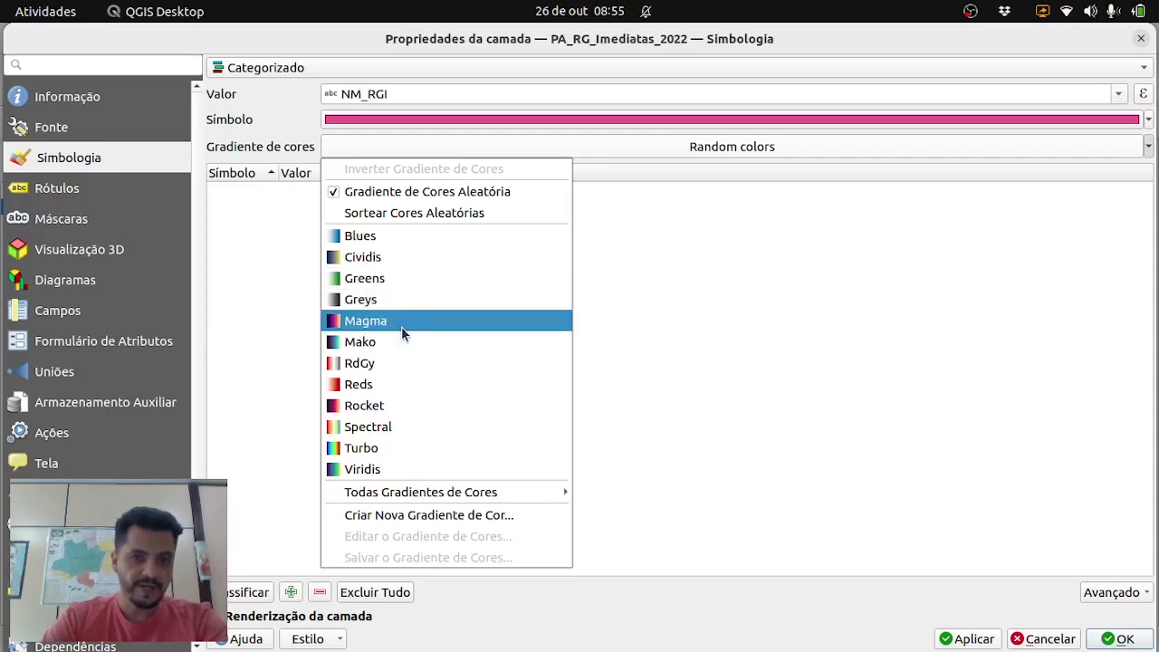
{"action": "mouse_move", "coordinate": [536, 500]}
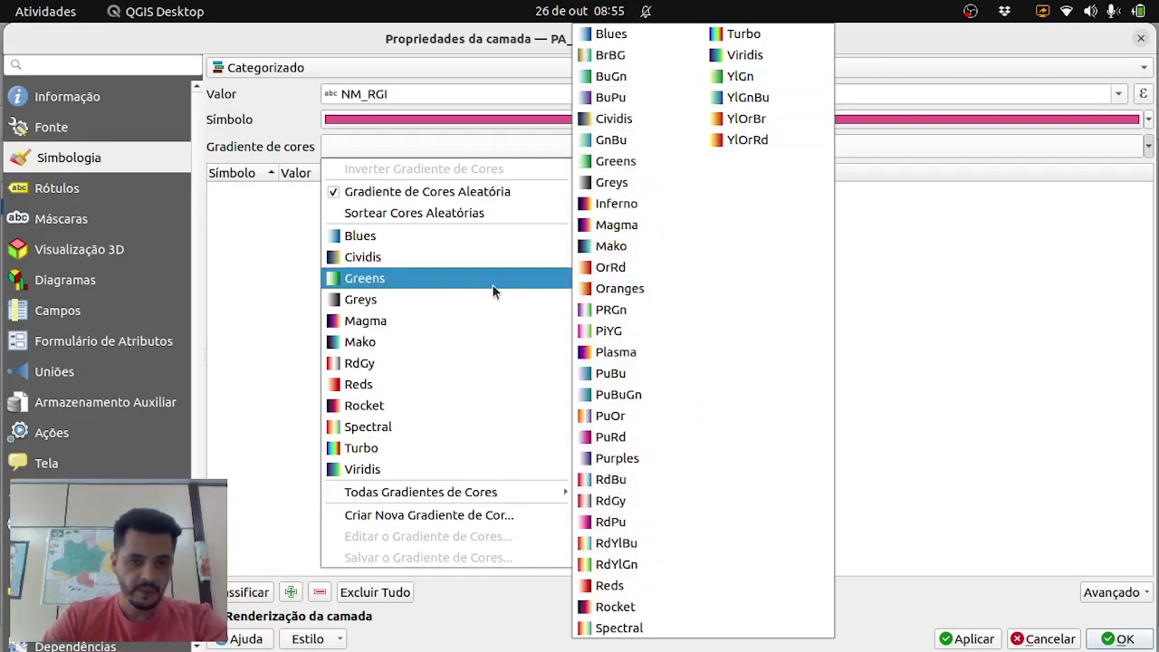
{"action": "left_click", "coordinate": [377, 451]}
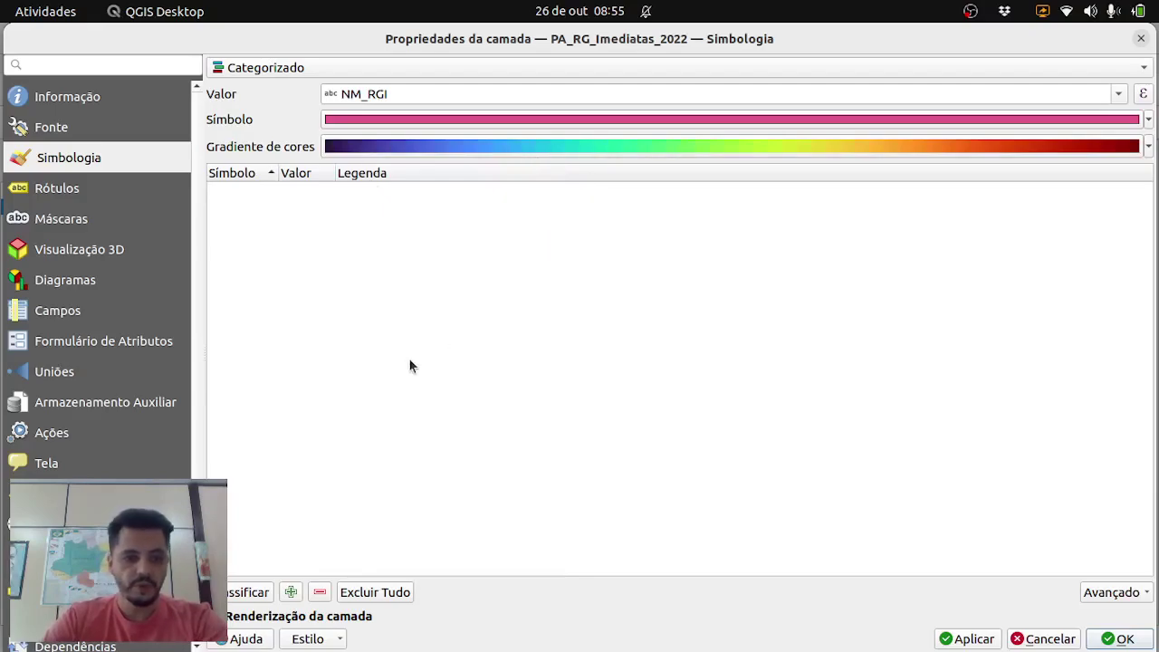
{"action": "left_click", "coordinate": [245, 593]}
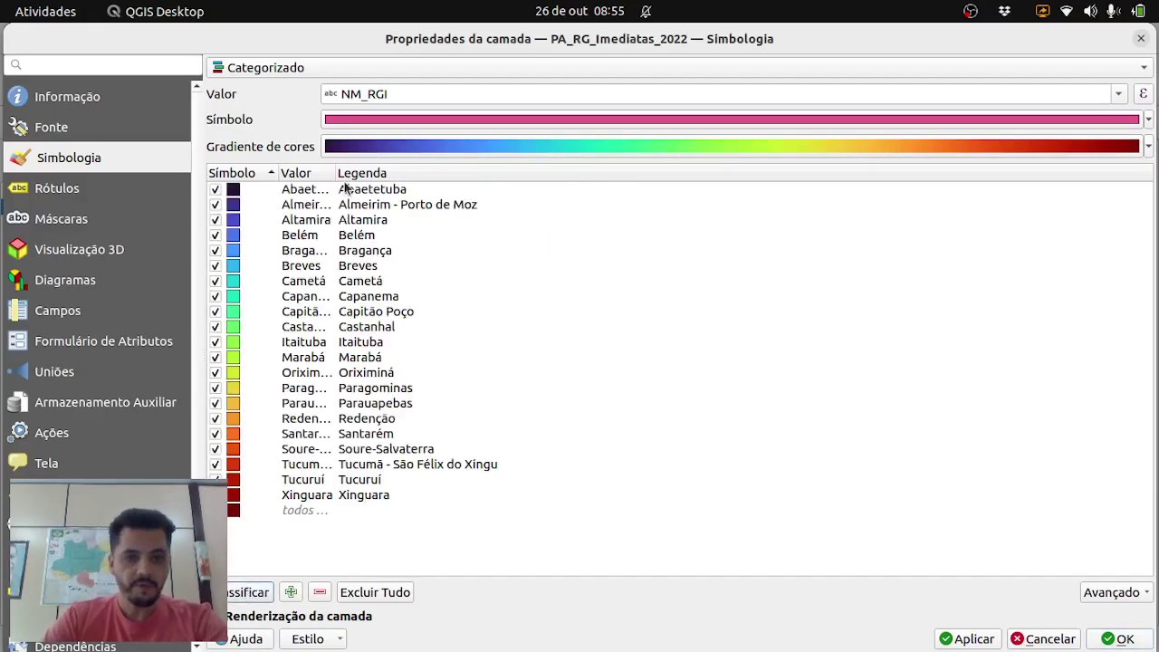
{"action": "left_click_drag", "start_coordinate": [337, 175], "coordinate": [474, 188]}
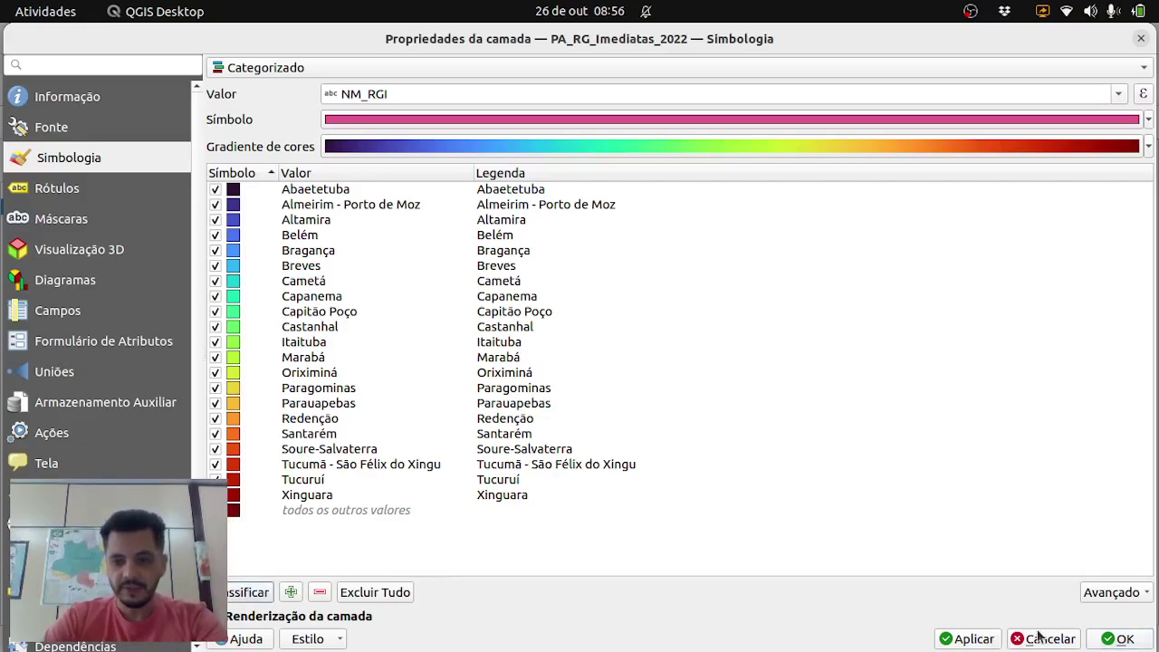
{"action": "left_click", "coordinate": [1123, 639]}
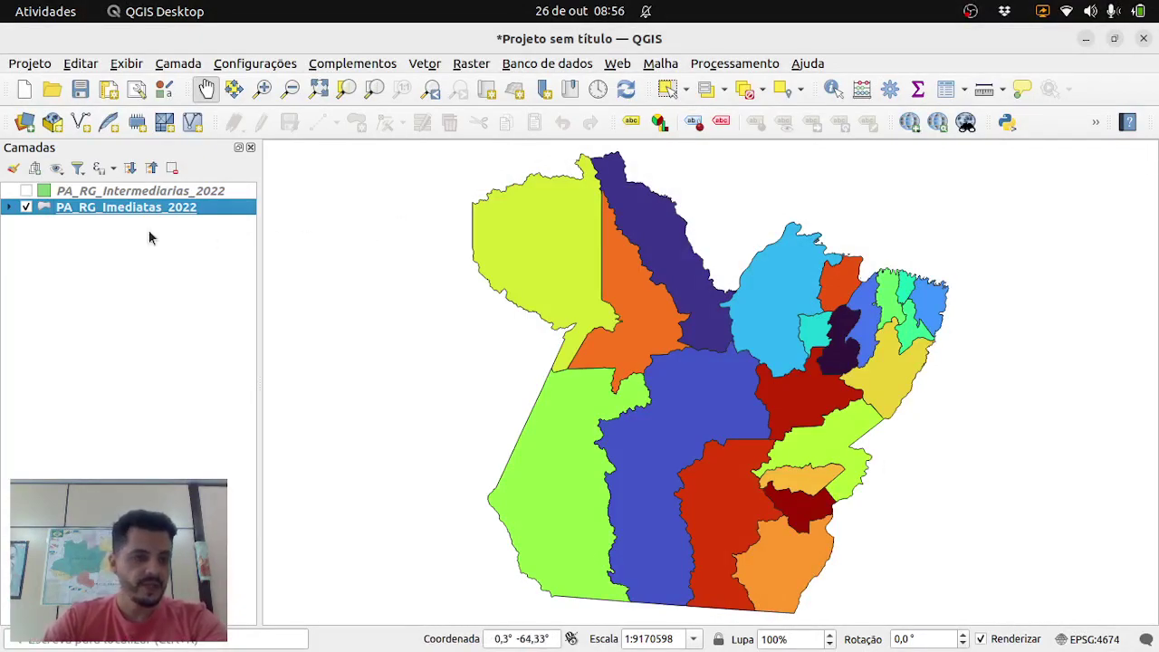
Expand the legend of PA_RG_Imediatas_2022 and toggle the PA_RG_Intermediarias_2022 layer to compare the two regional divisions
{"action": "left_click", "coordinate": [9, 207]}
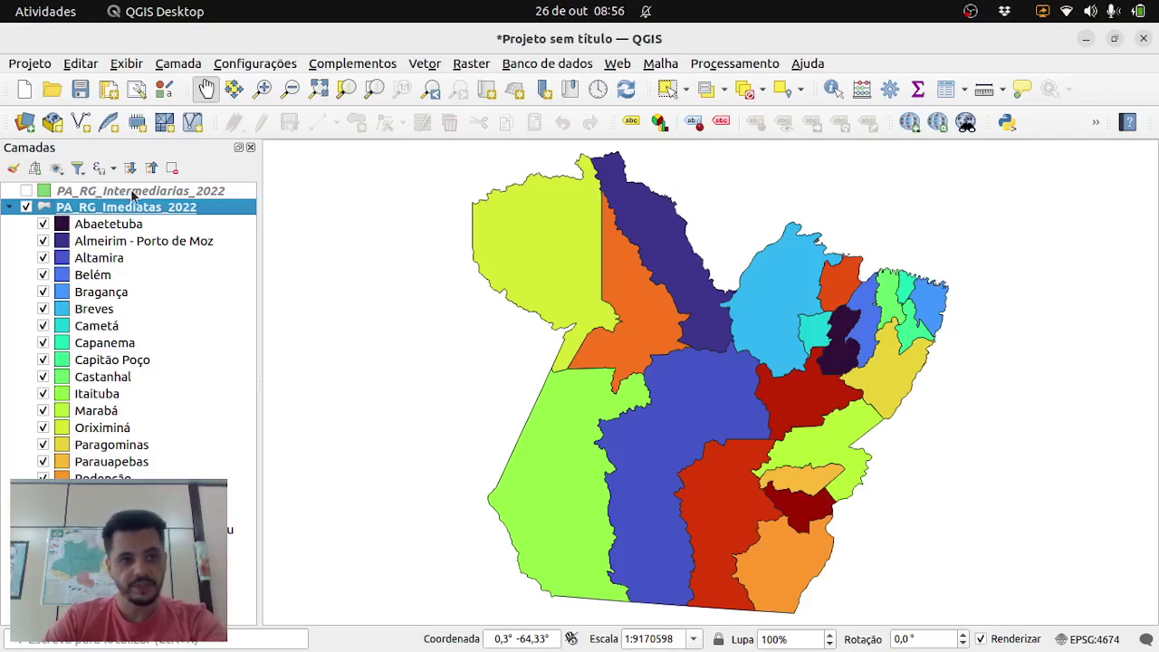
{"action": "mouse_move", "coordinate": [141, 195]}
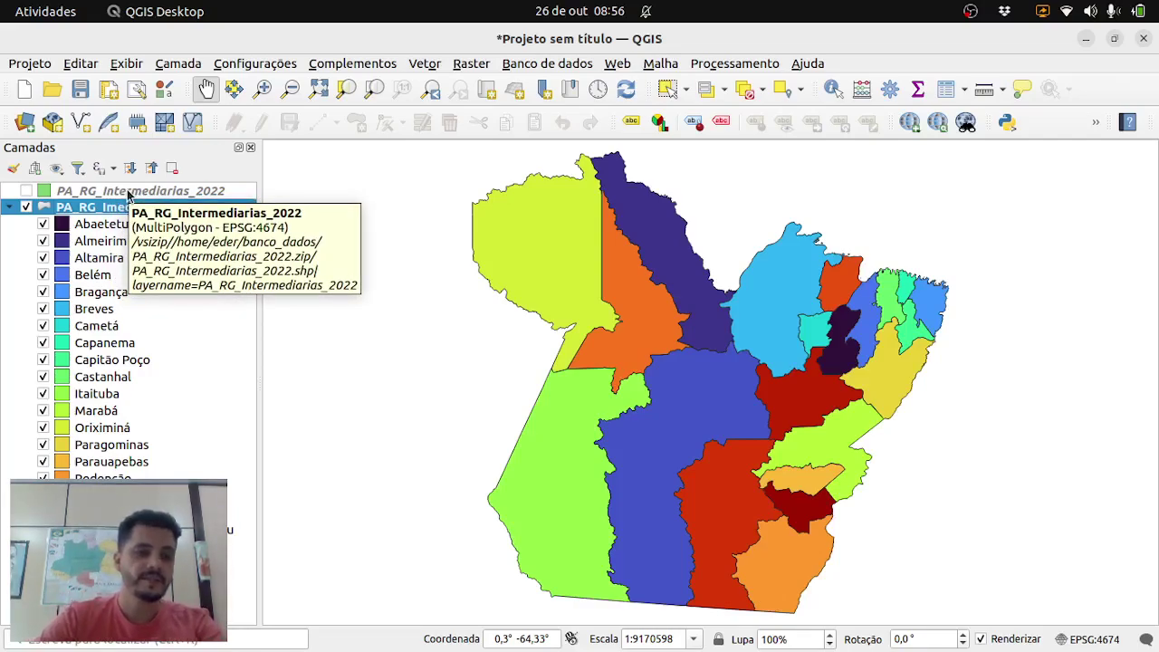
{"action": "left_click", "coordinate": [26, 191]}
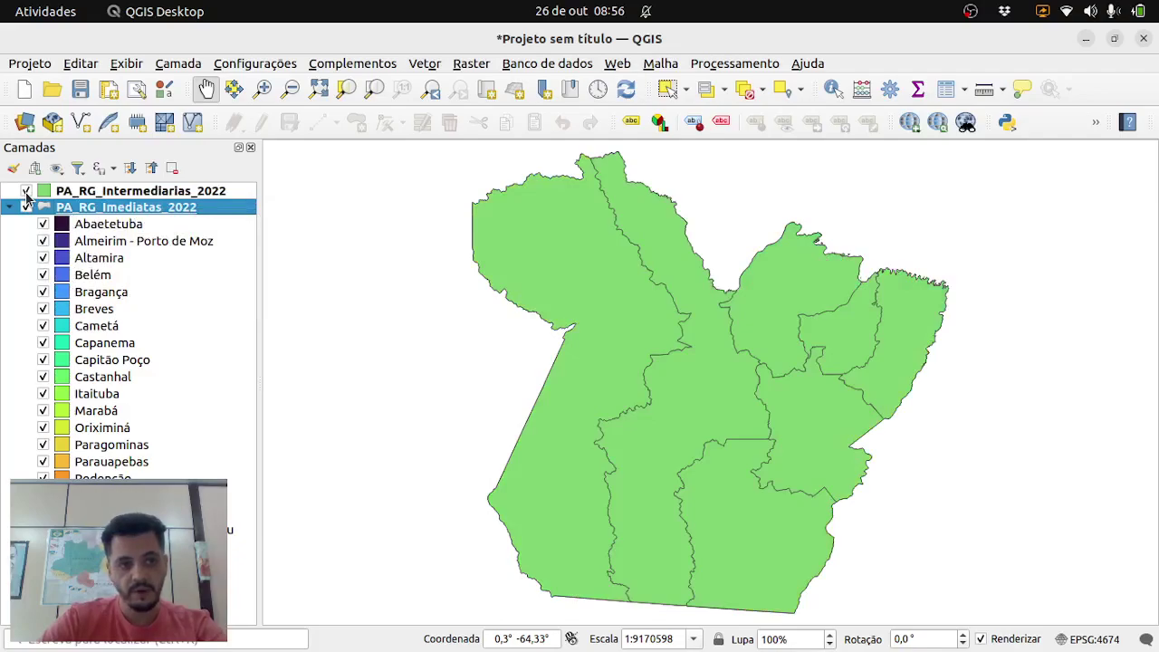
{"action": "left_click", "coordinate": [26, 192]}
{"action": "left_click", "coordinate": [27, 192]}
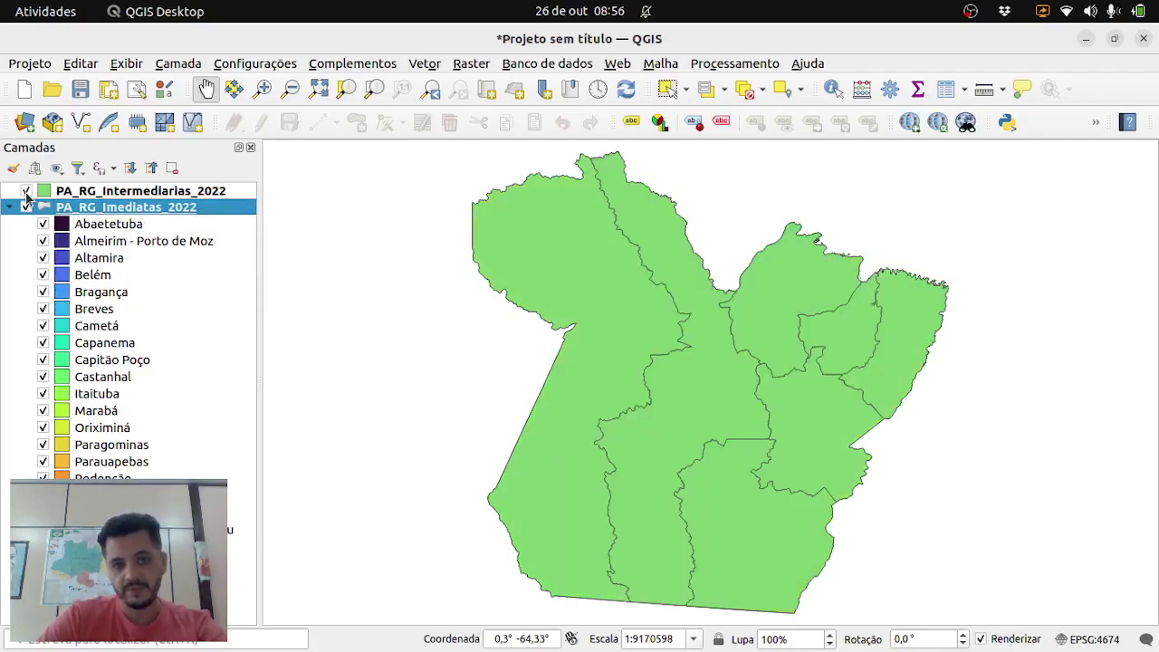
{"action": "left_click", "coordinate": [26, 192]}
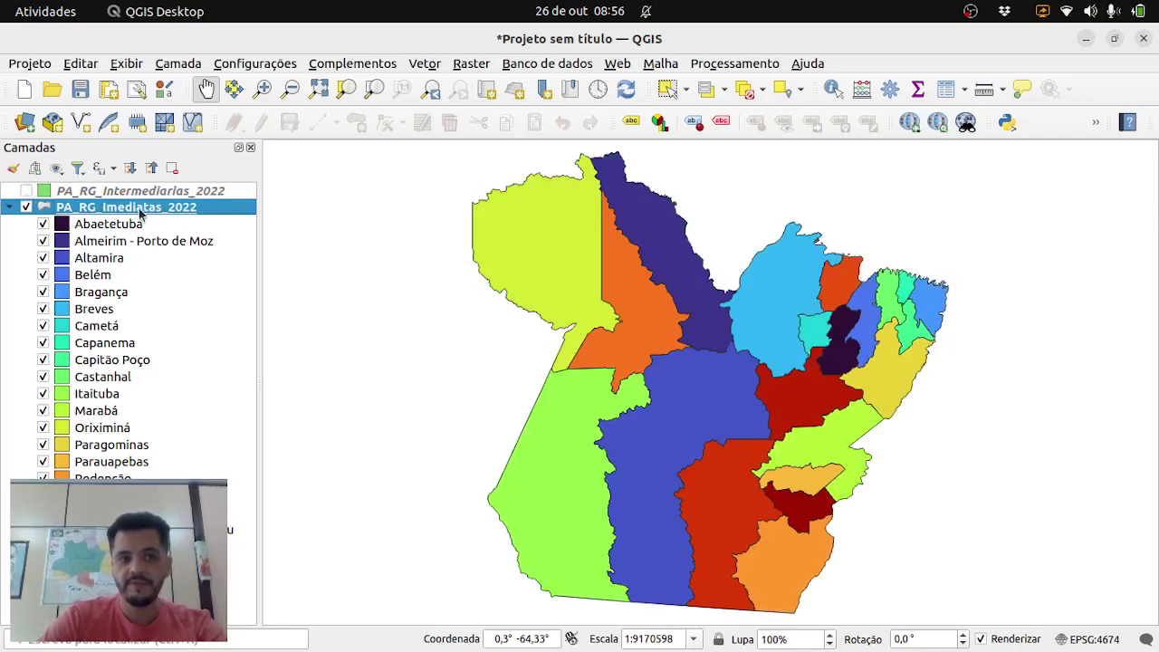
{"action": "mouse_move", "coordinate": [145, 215]}
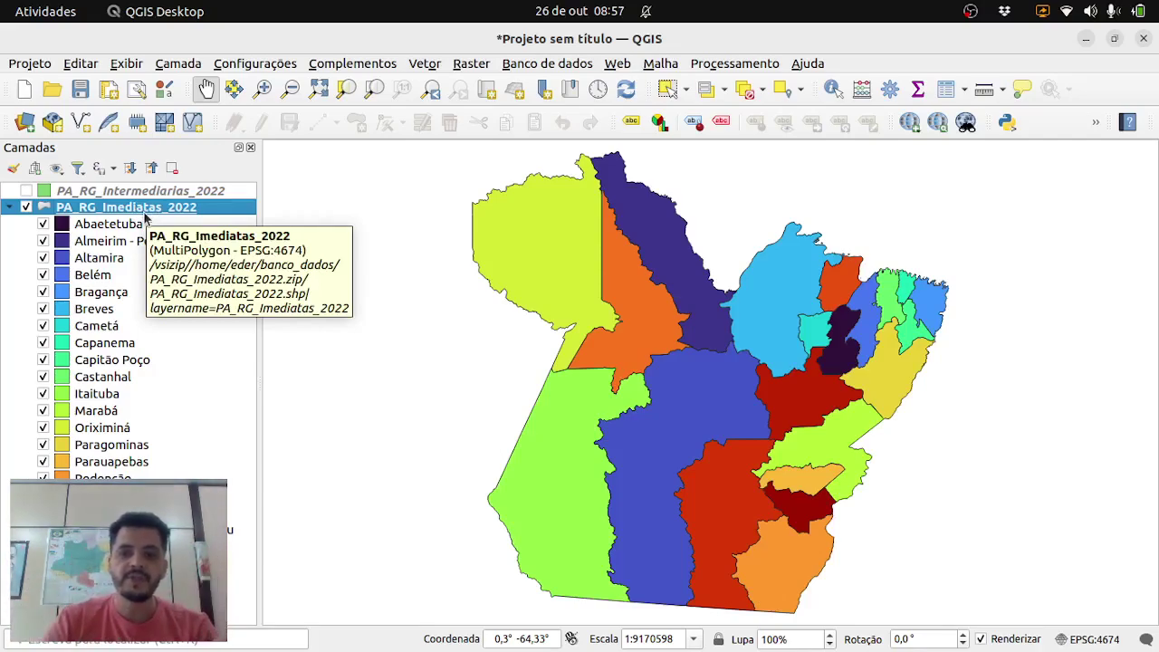
Show the PA_RG_Intermediarias_2022 layer and set its symbology to Categorizado with NM_RGINT as the value field
{"action": "left_click", "coordinate": [124, 191]}
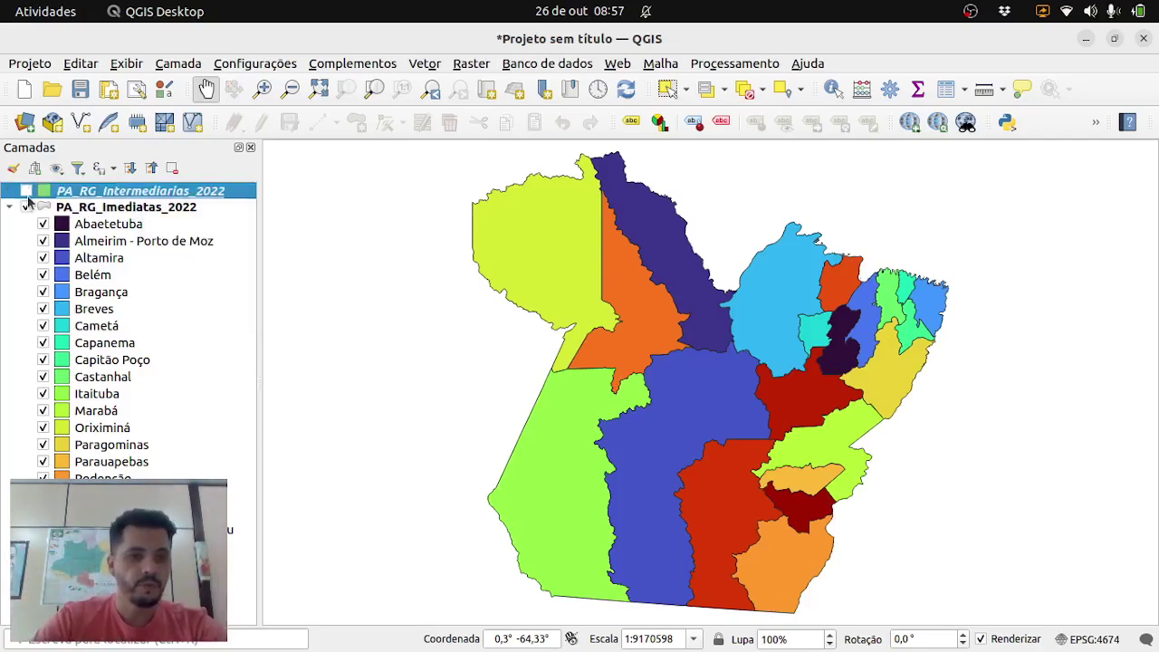
{"action": "left_click", "coordinate": [26, 192]}
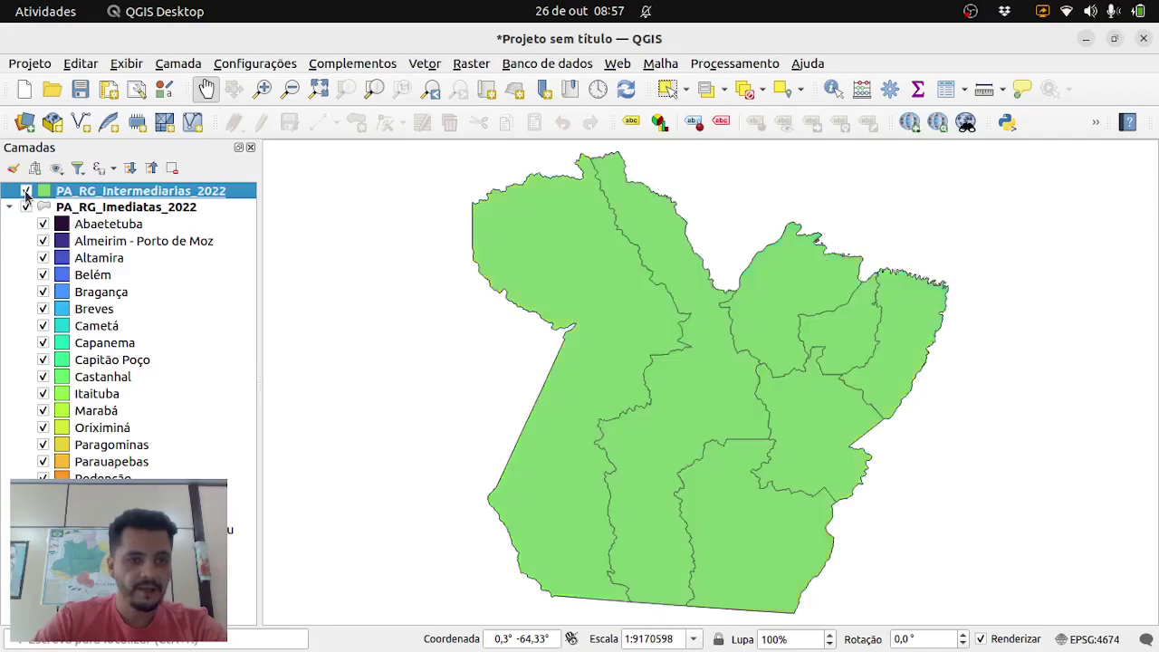
{"action": "double_click", "coordinate": [95, 192]}
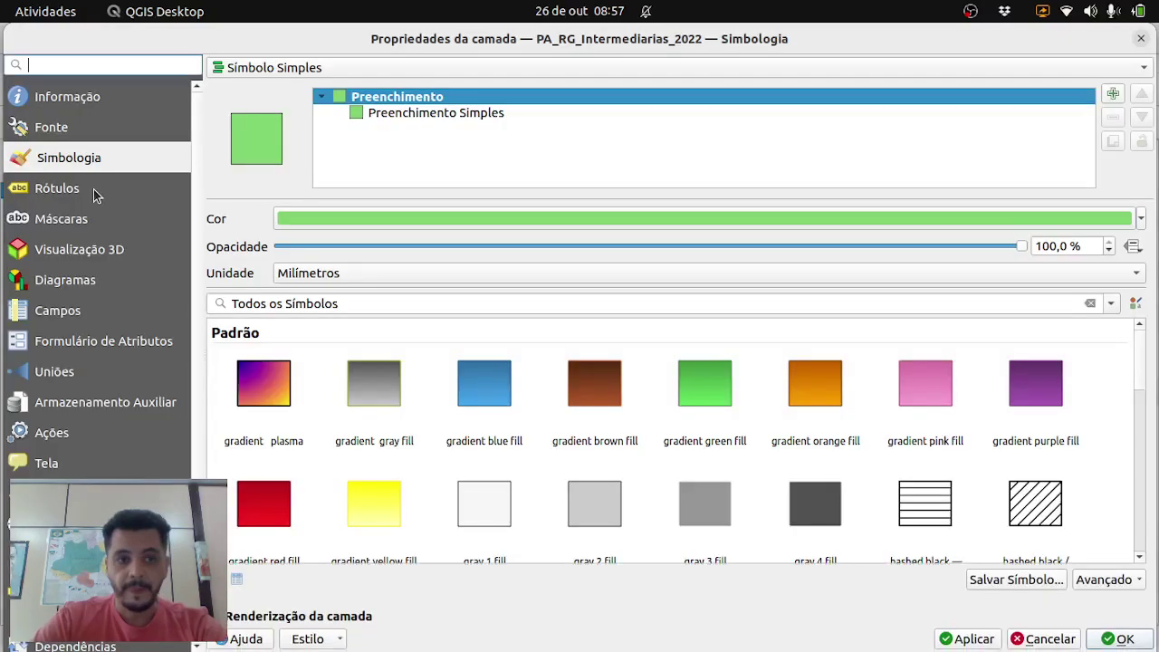
{"action": "left_click", "coordinate": [360, 71]}
{"action": "left_click", "coordinate": [292, 92]}
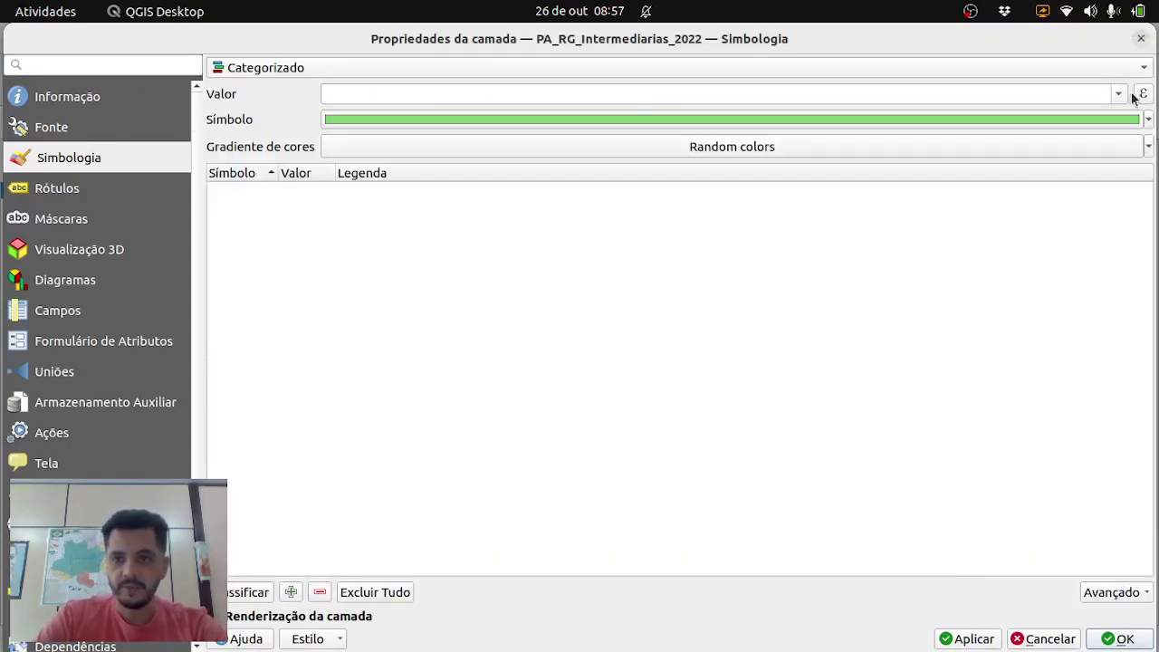
{"action": "left_click", "coordinate": [1120, 94]}
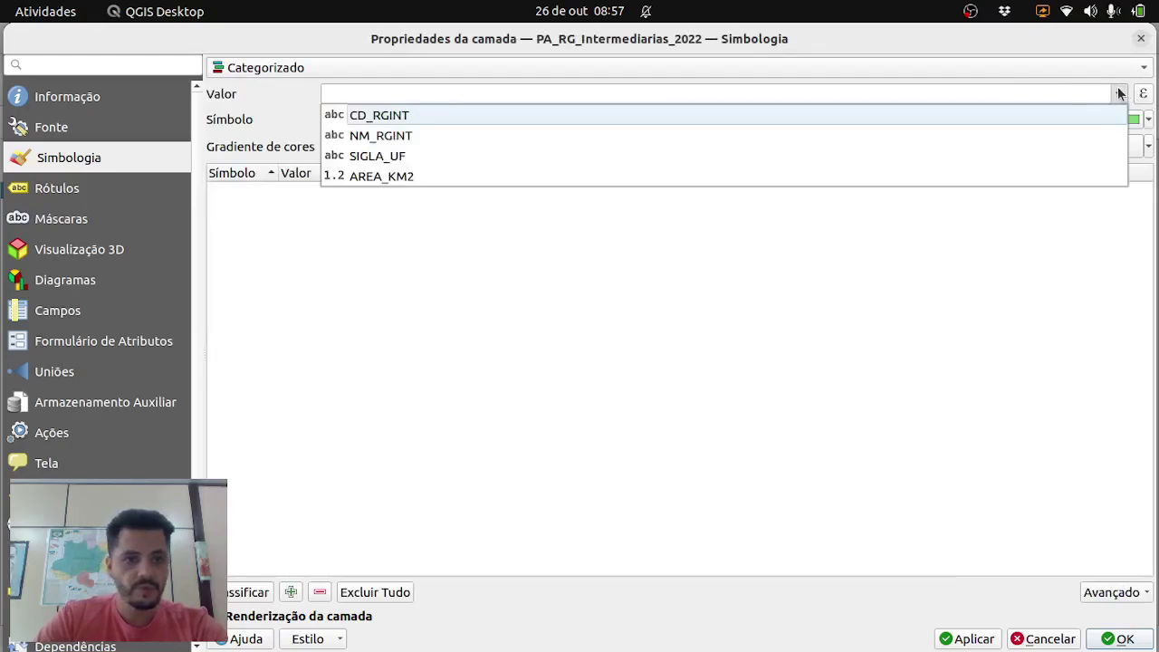
{"action": "left_click", "coordinate": [489, 139]}
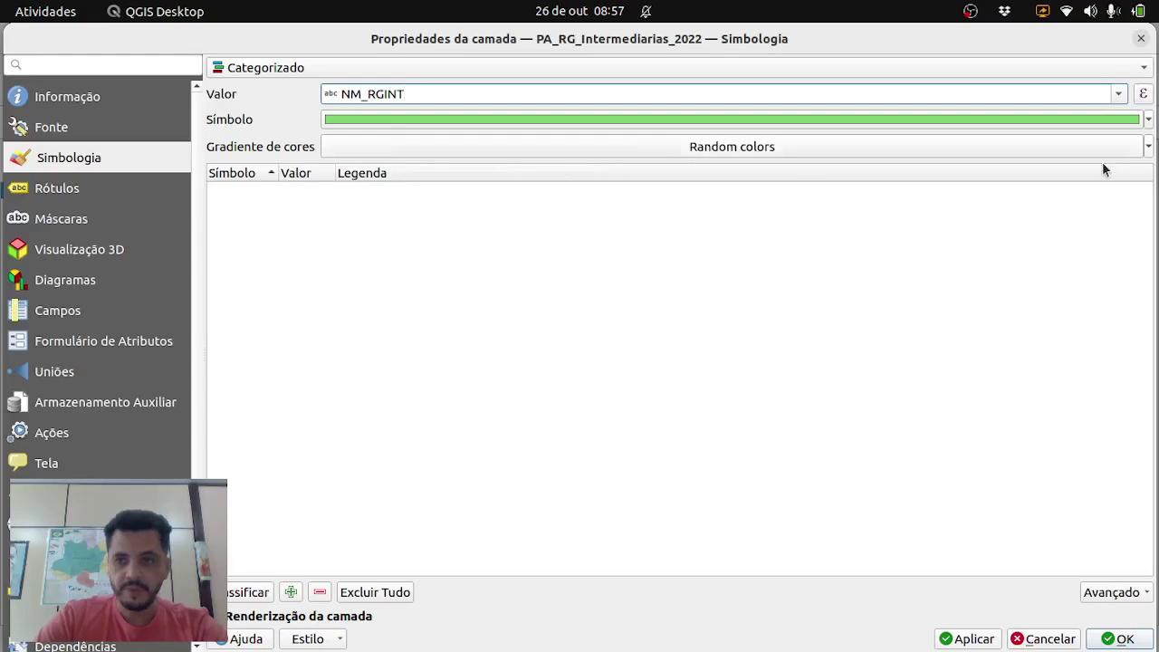
Classify the NM_RGINT categories with the Cividis colour ramp and remove the "todos os outros valores" category
{"action": "left_click", "coordinate": [1147, 148]}
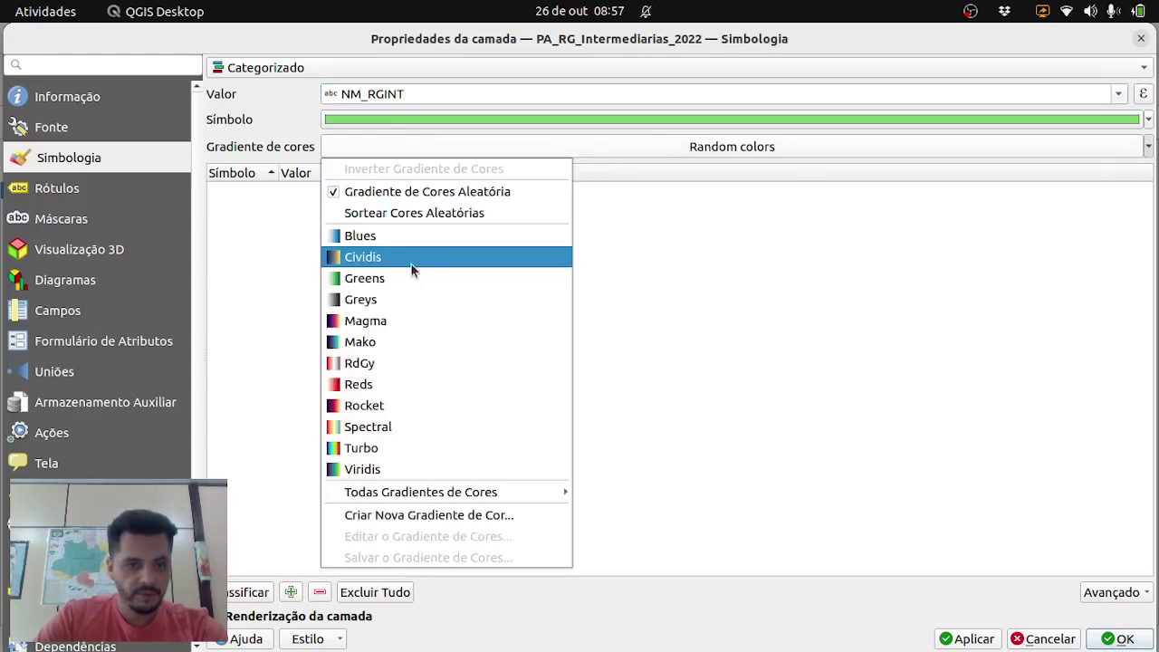
{"action": "left_click", "coordinate": [366, 263]}
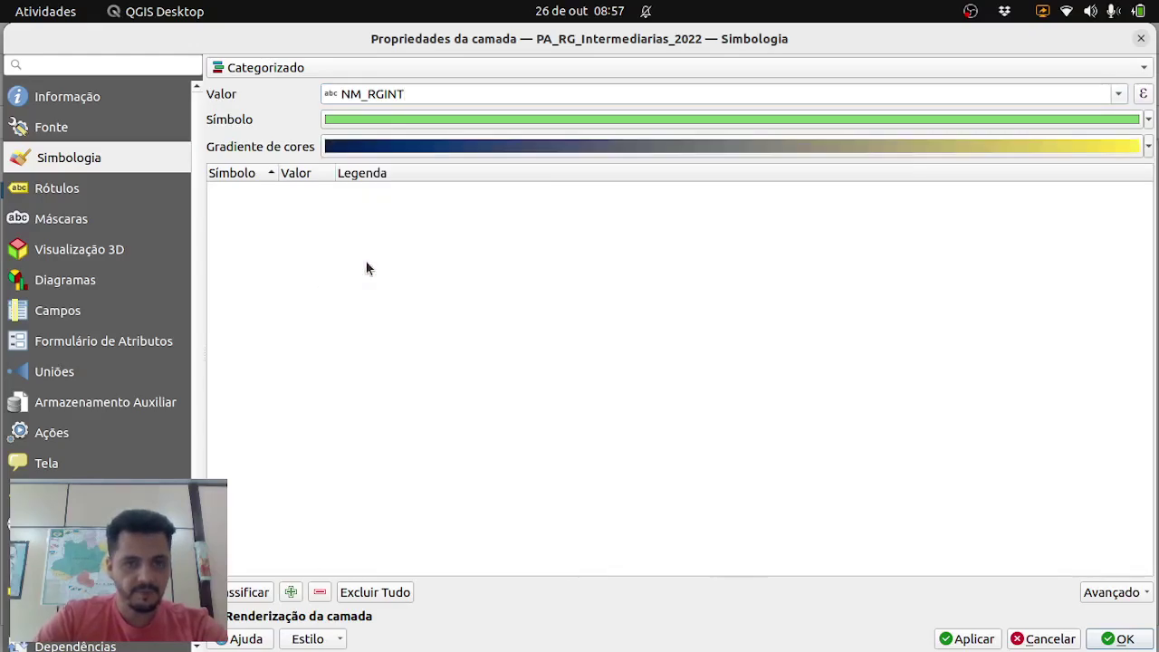
{"action": "left_click", "coordinate": [248, 593]}
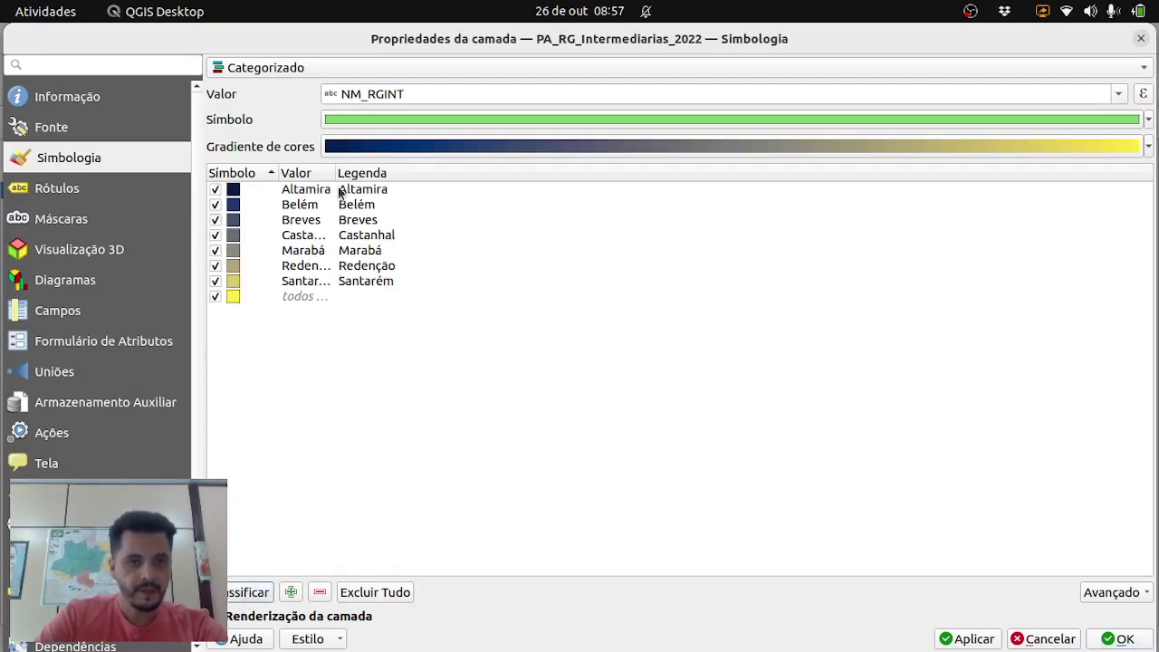
{"action": "left_click_drag", "start_coordinate": [335, 173], "coordinate": [437, 173]}
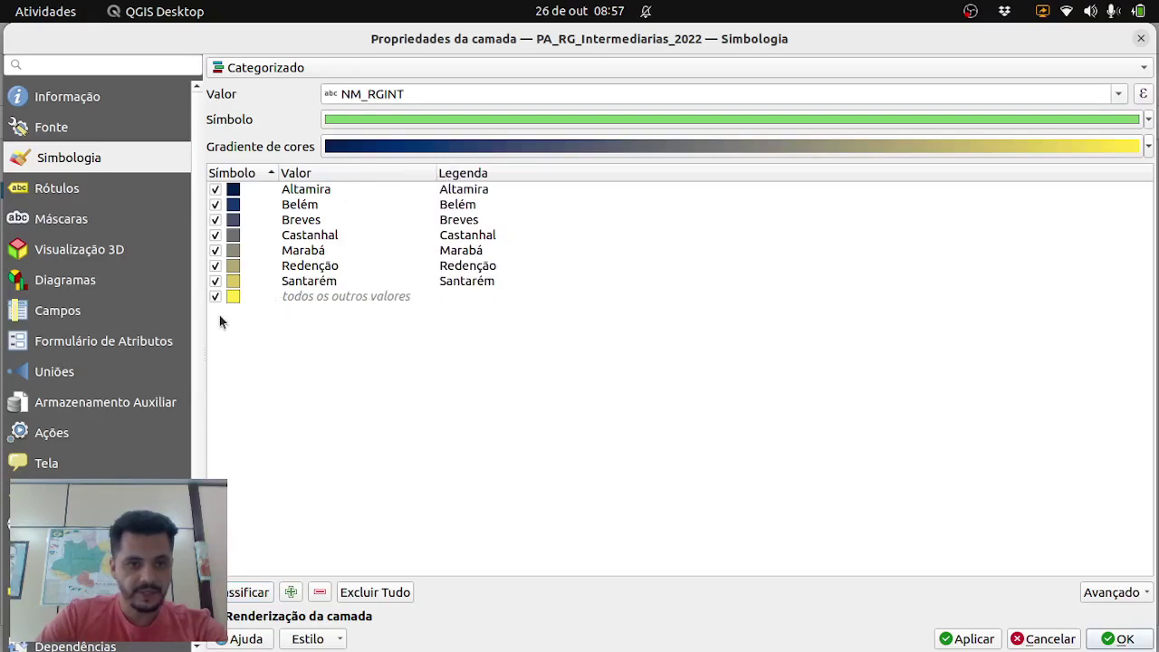
{"action": "left_click", "coordinate": [239, 296]}
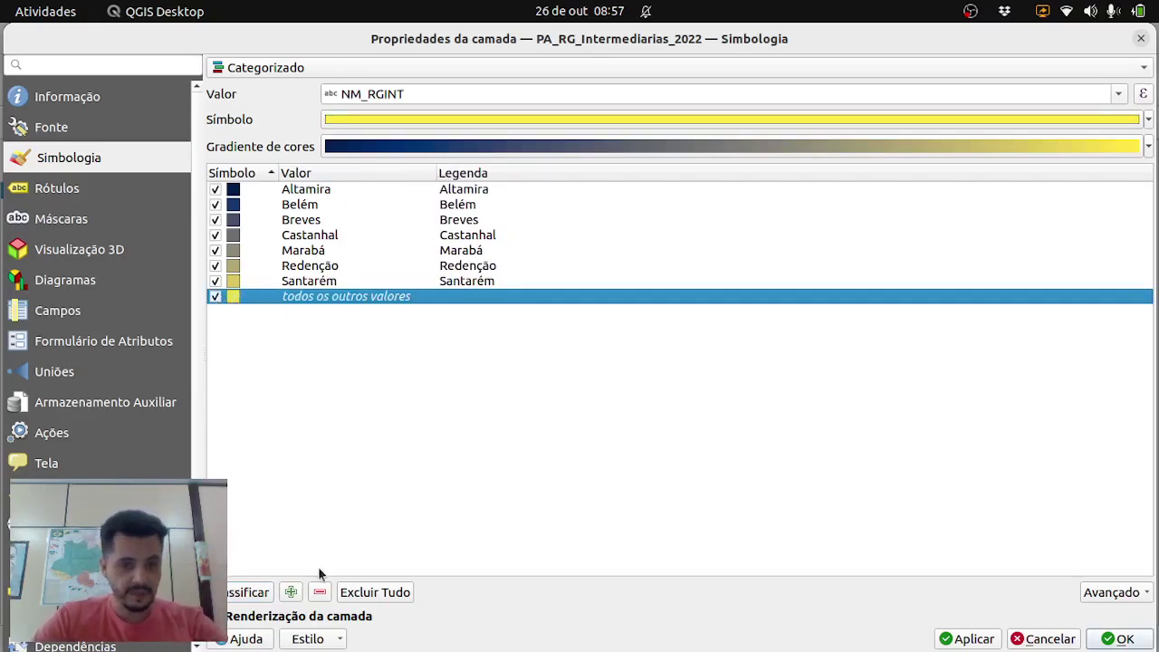
{"action": "left_click", "coordinate": [319, 593]}
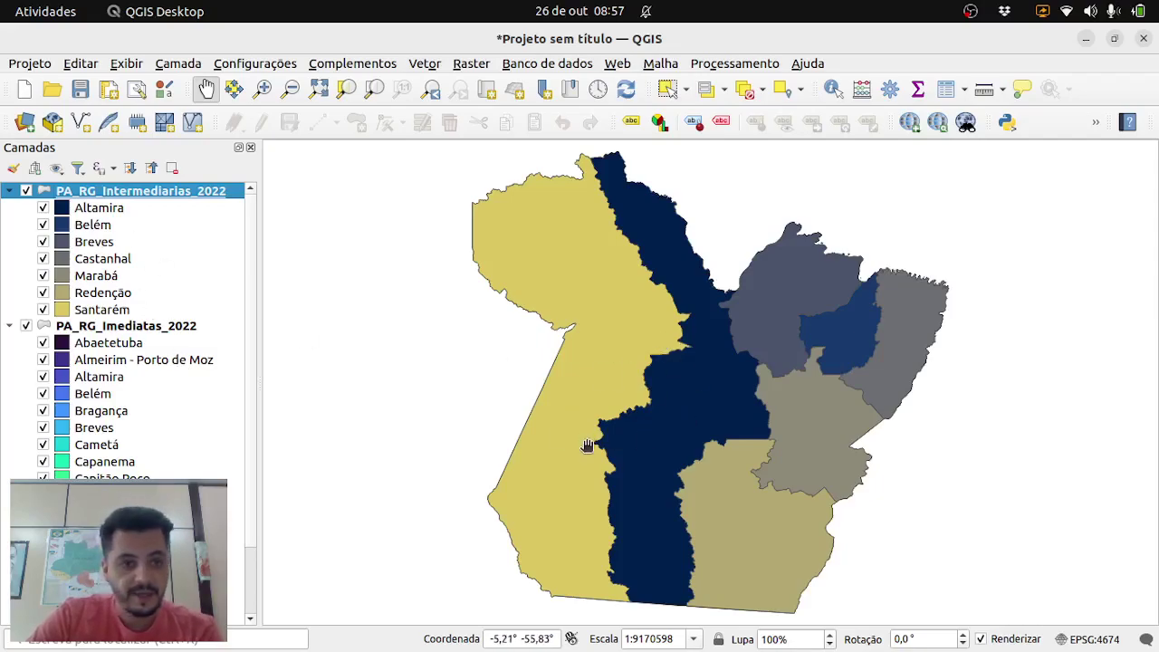
Toggle the visibility of PA_RG_Intermediarias_2022 to compare the intermediate regions with the immediate regions beneath
{"action": "left_click", "coordinate": [26, 191]}
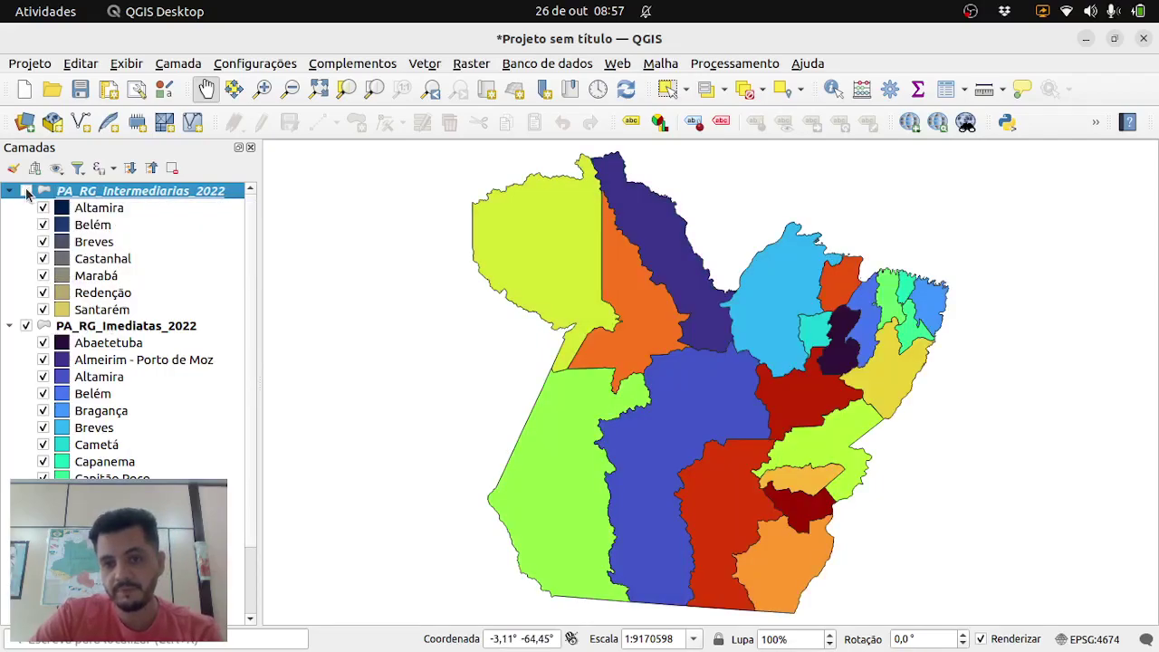
{"action": "left_click", "coordinate": [26, 191]}
{"action": "left_click", "coordinate": [27, 191]}
{"action": "left_click", "coordinate": [26, 191]}
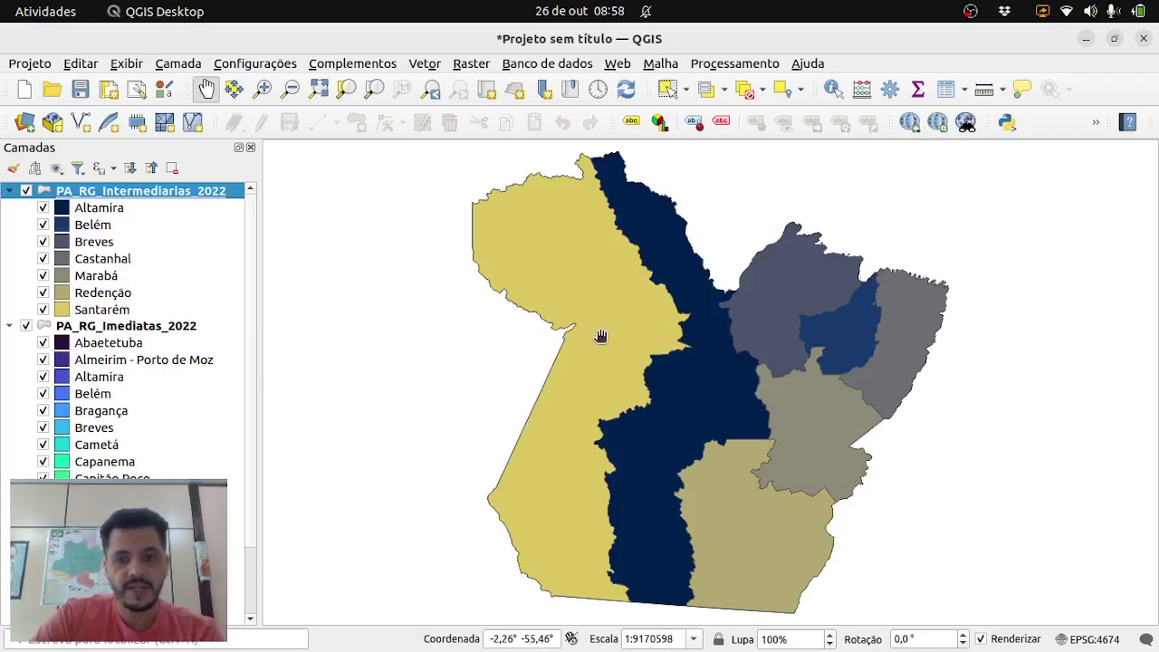
Reopen the symbology of PA_RG_Intermediarias_2022 and give the Altamira category the "hashed black —" fill symbol
{"action": "double_click", "coordinate": [100, 193]}
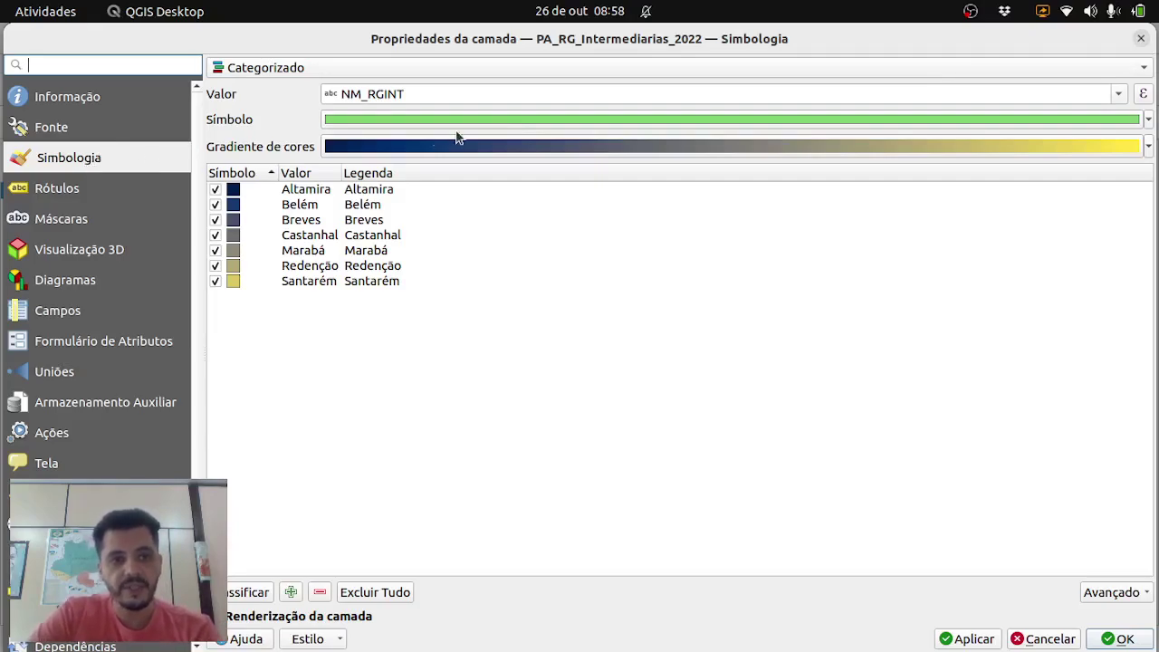
{"action": "double_click", "coordinate": [234, 194]}
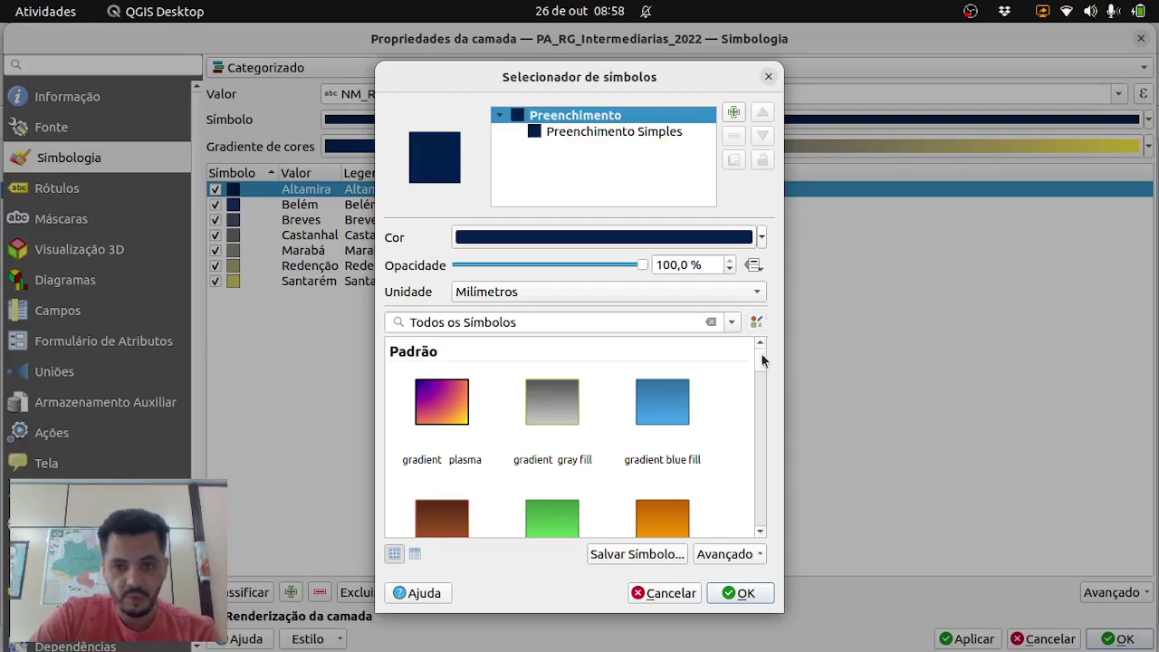
{"action": "left_click", "coordinate": [760, 533]}
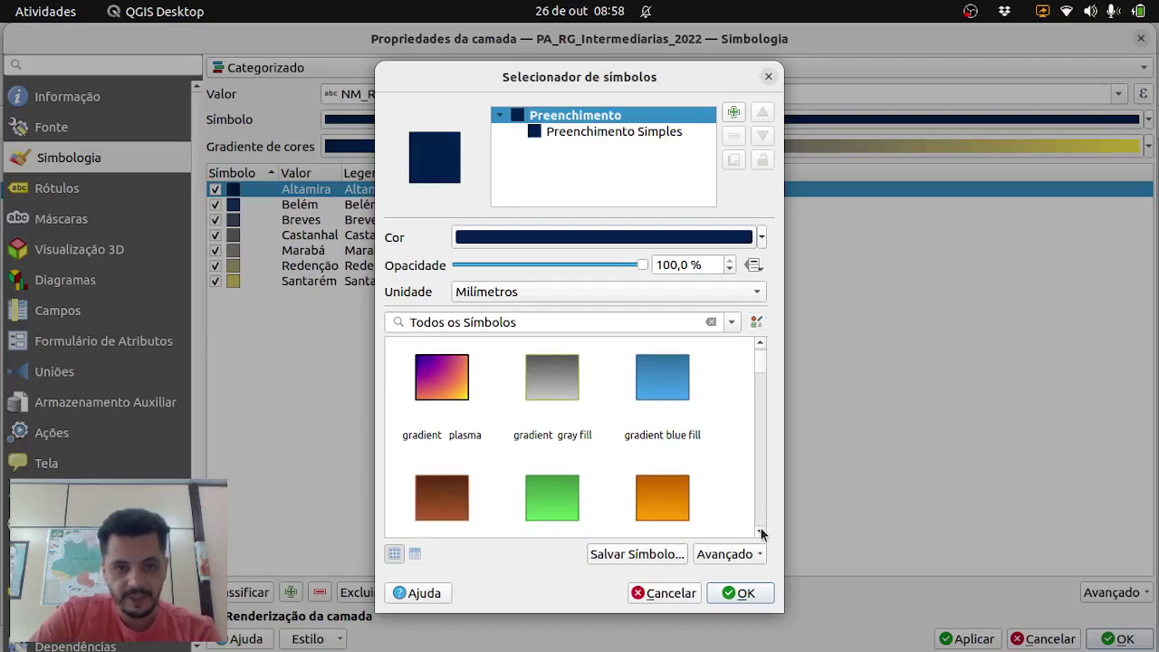
{"action": "left_click", "coordinate": [761, 533]}
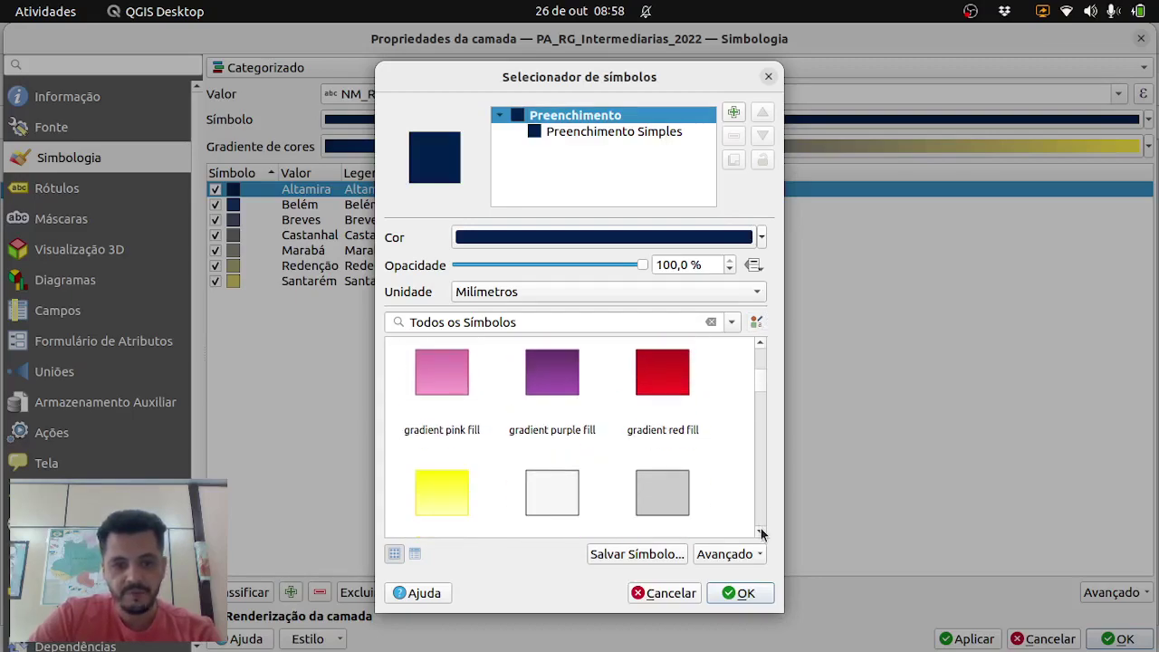
{"action": "left_click", "coordinate": [761, 532]}
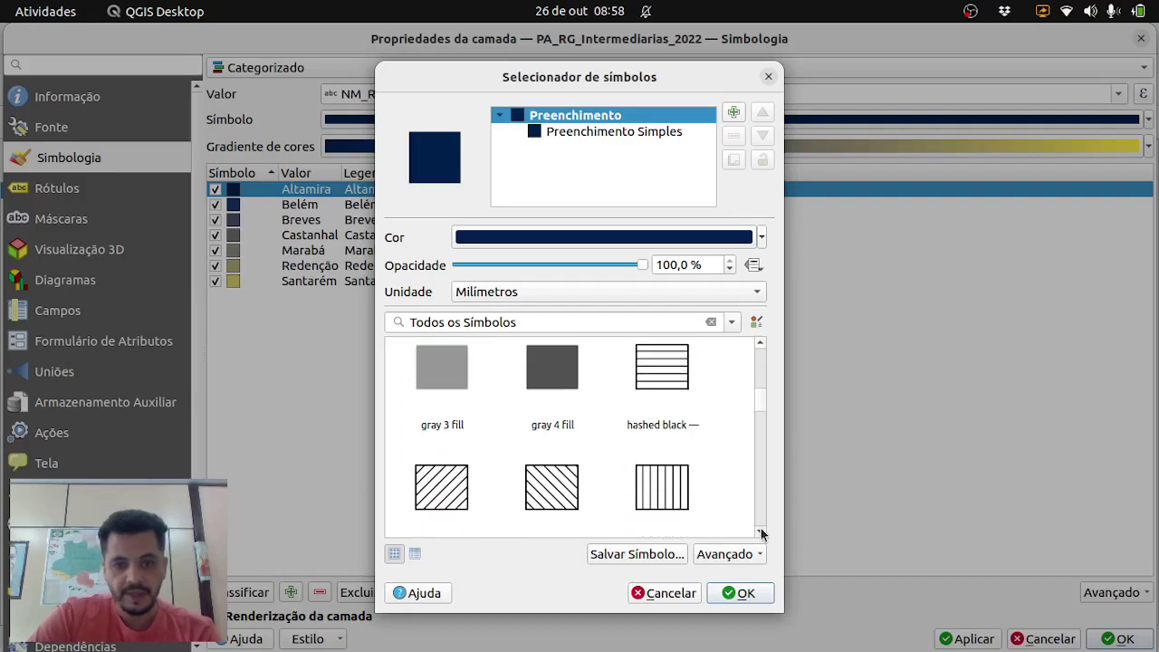
{"action": "left_click", "coordinate": [761, 532]}
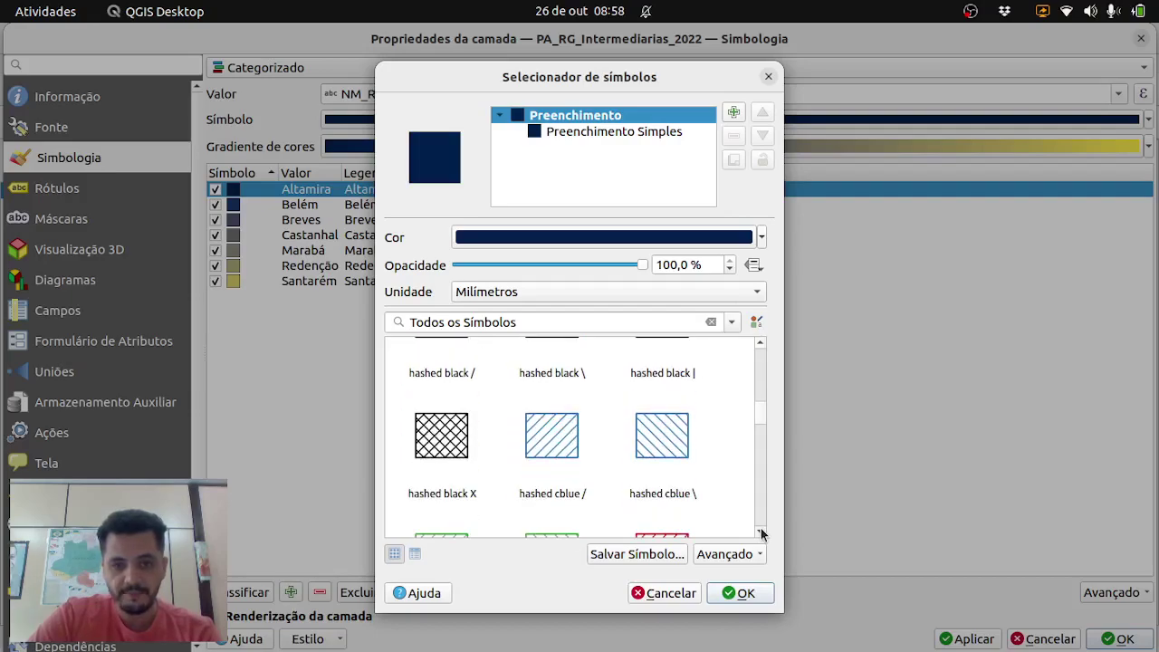
{"action": "left_click", "coordinate": [760, 532]}
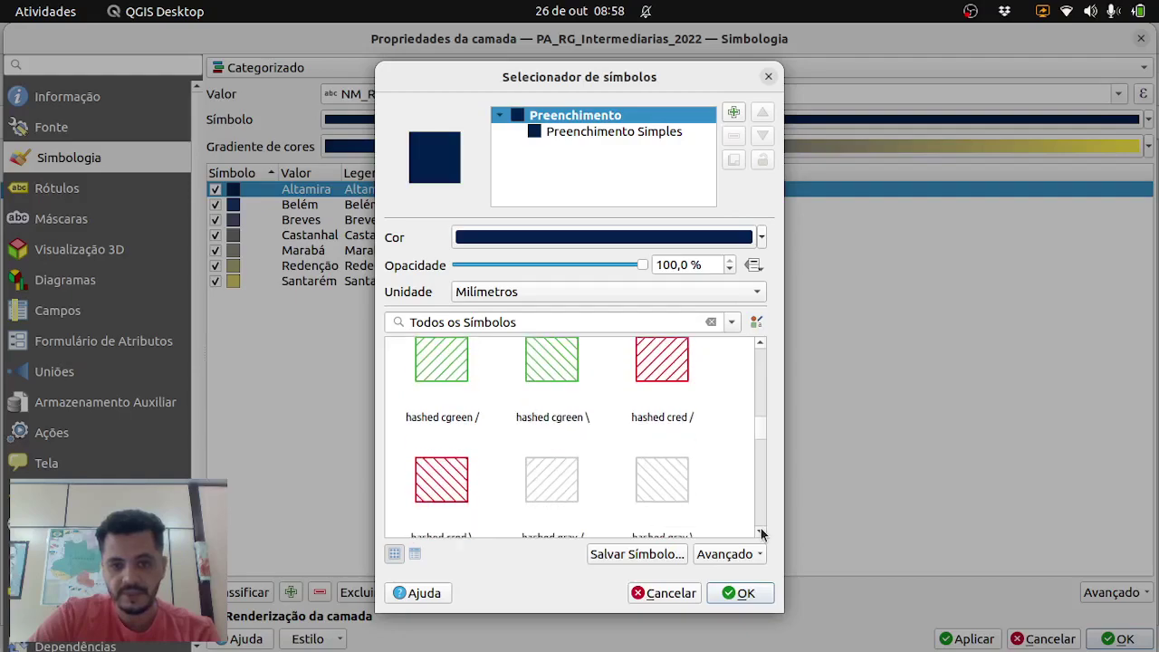
{"action": "left_click", "coordinate": [760, 533]}
{"action": "left_click", "coordinate": [763, 347]}
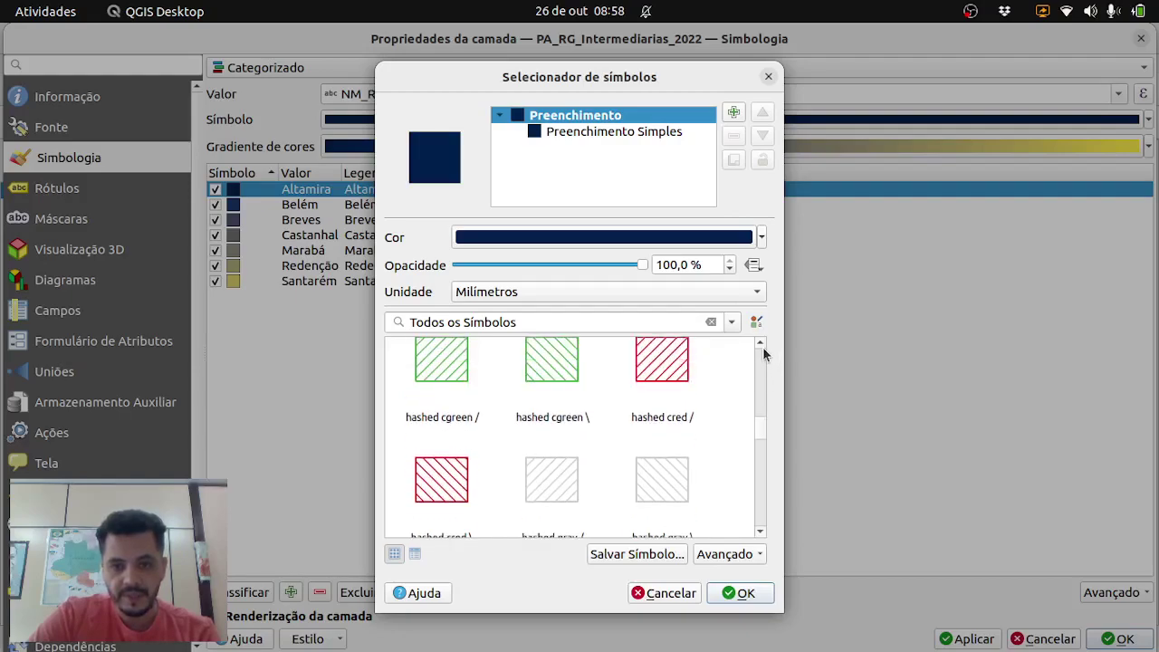
{"action": "left_click", "coordinate": [763, 346]}
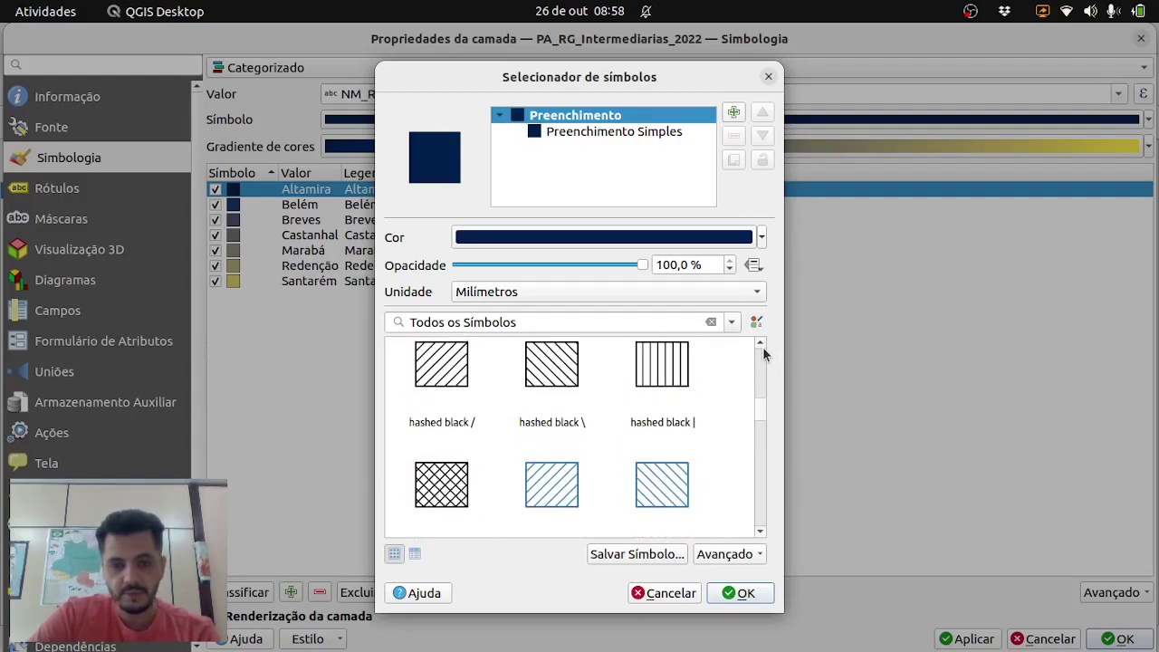
{"action": "left_click", "coordinate": [762, 347]}
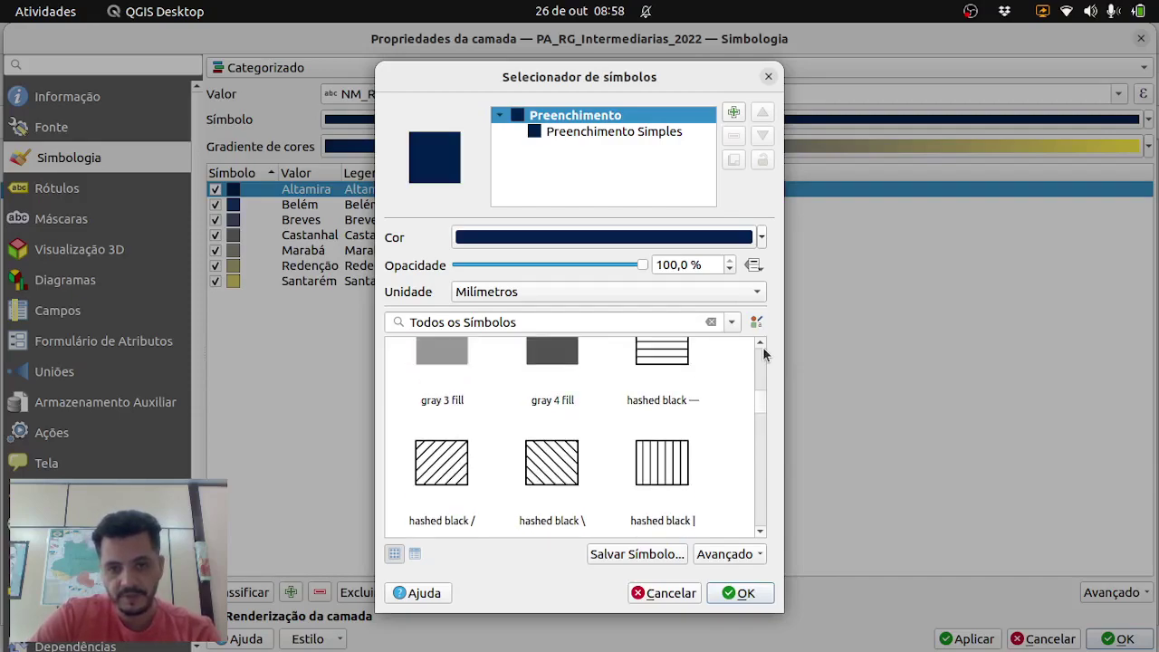
{"action": "left_click", "coordinate": [646, 427]}
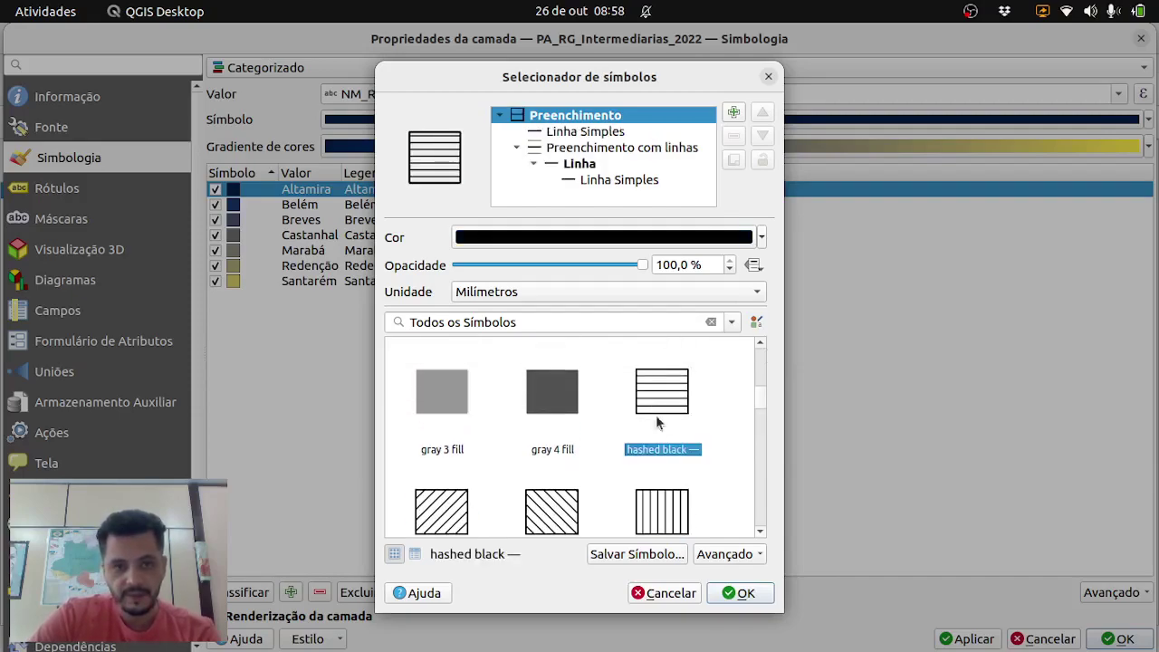
{"action": "mouse_move", "coordinate": [682, 533]}
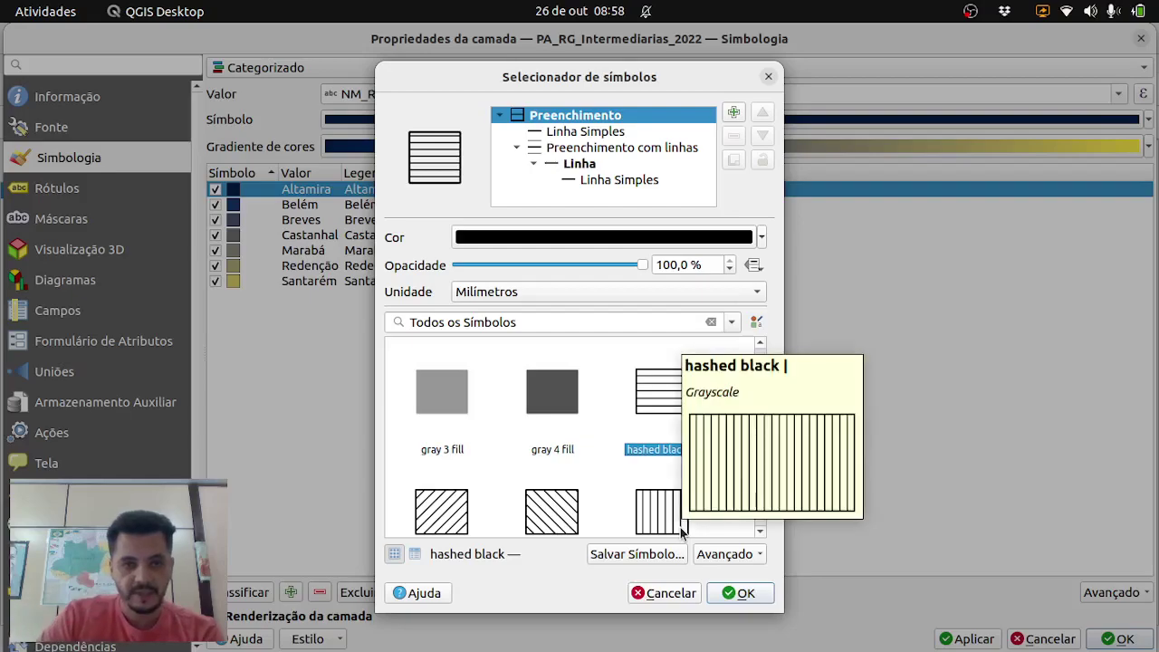
{"action": "left_click", "coordinate": [745, 594]}
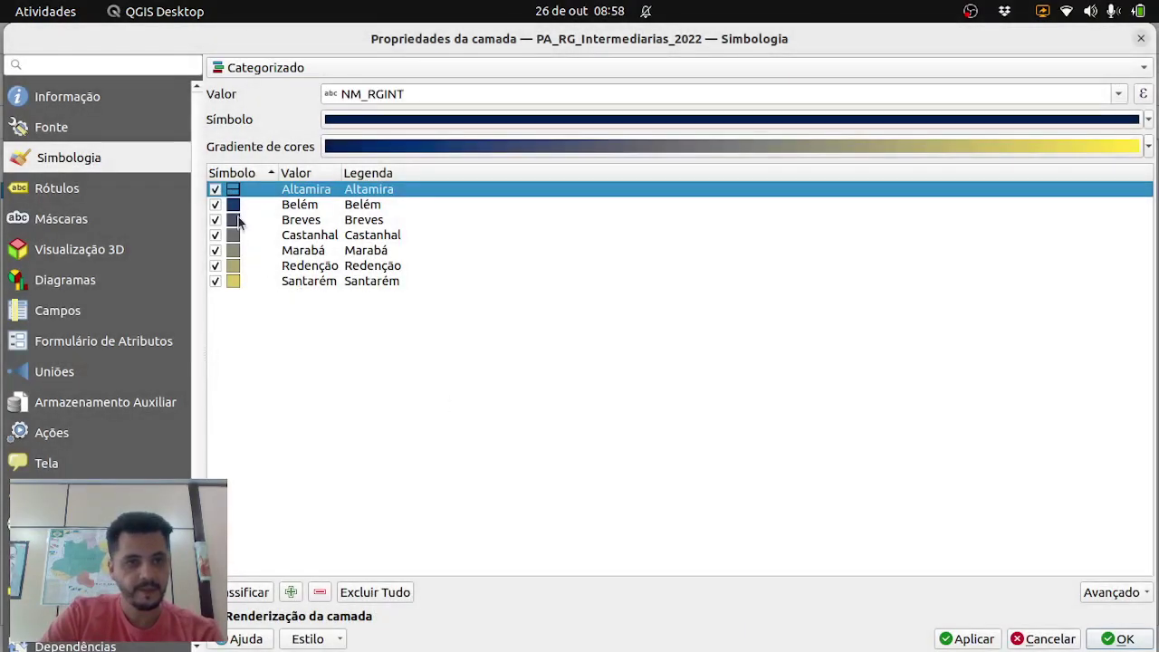
Change the symbol of the Belém category to the "hashed black /" fill preset
{"action": "double_click", "coordinate": [236, 204]}
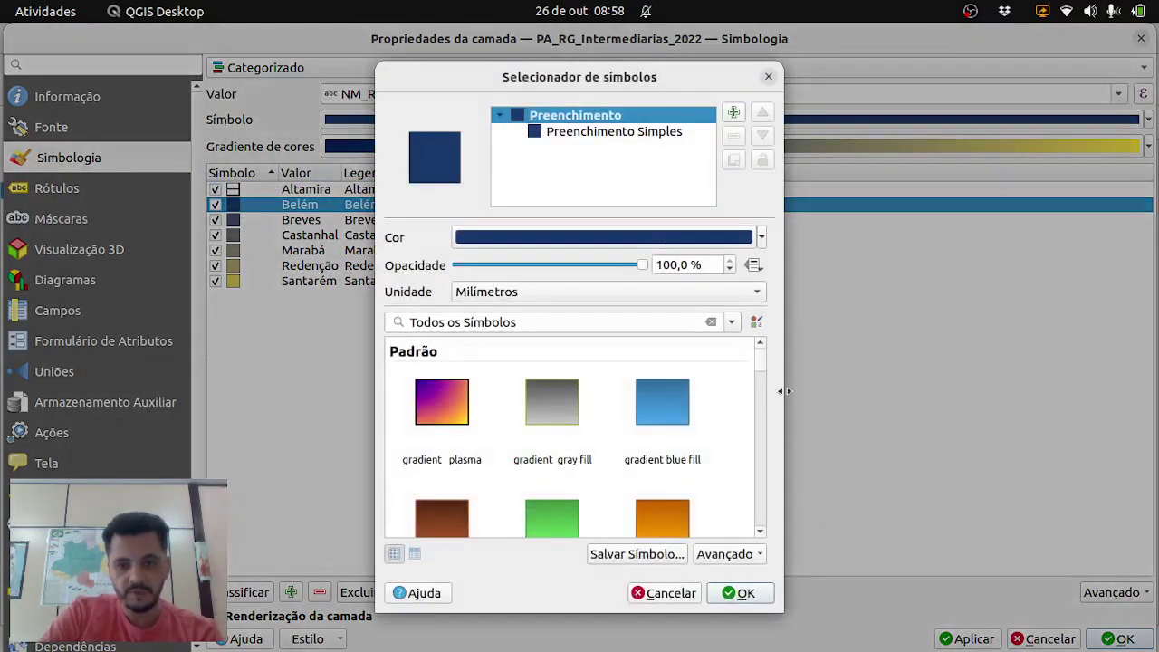
{"action": "left_click_drag", "start_coordinate": [758, 361], "coordinate": [761, 405]}
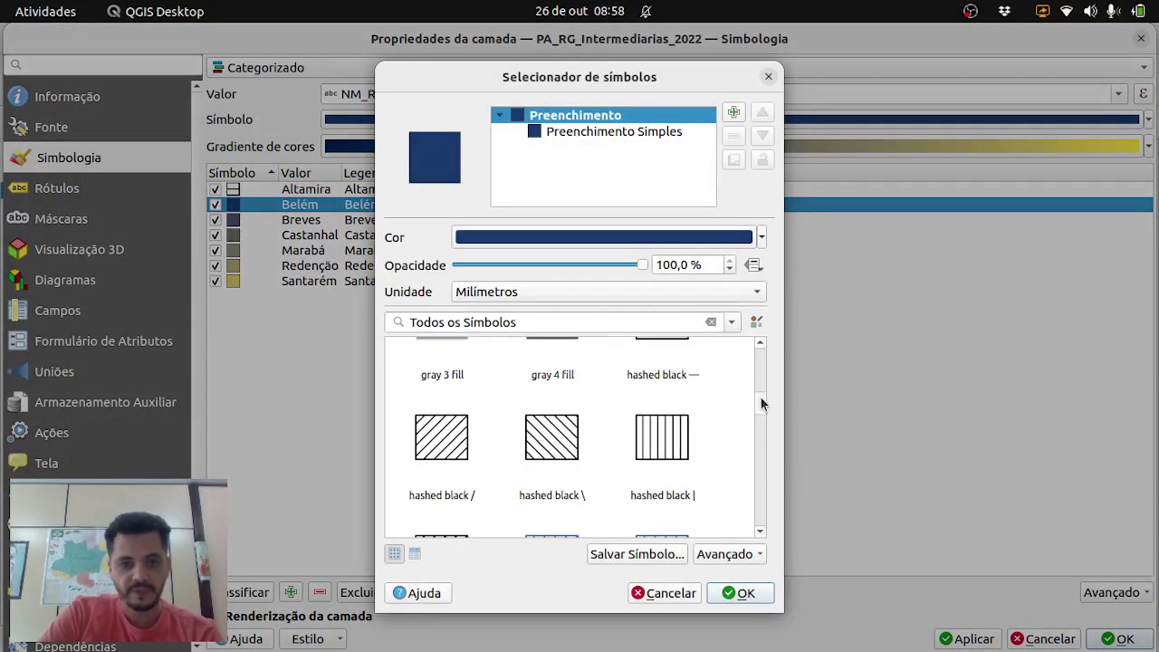
{"action": "left_click", "coordinate": [432, 440]}
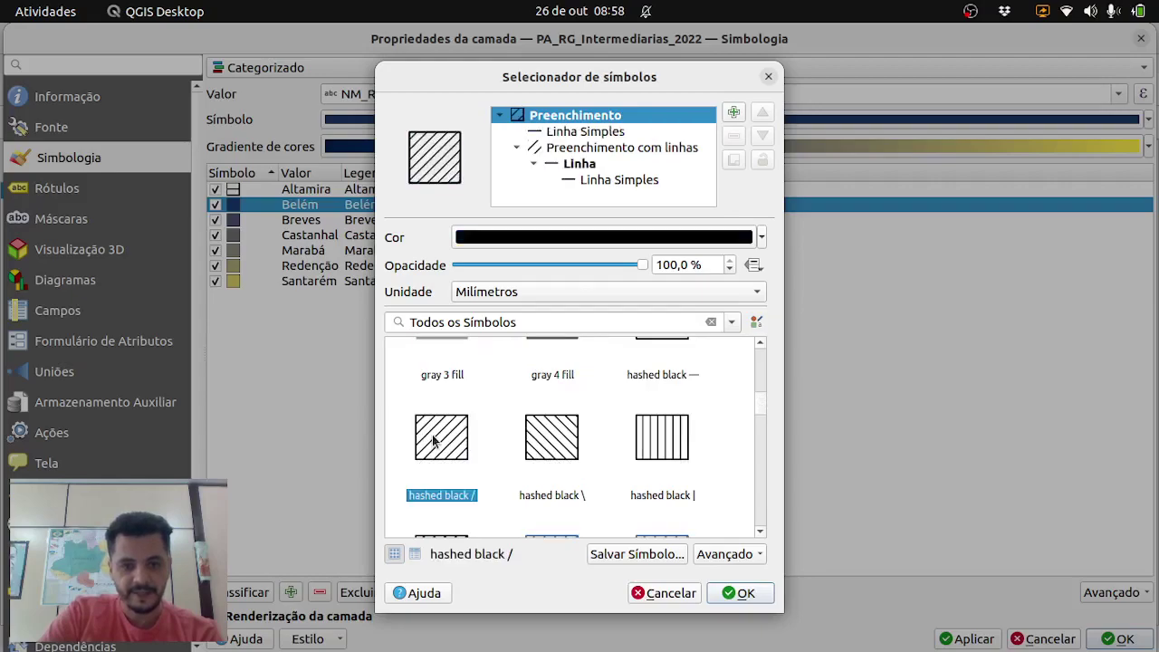
{"action": "left_click", "coordinate": [742, 602]}
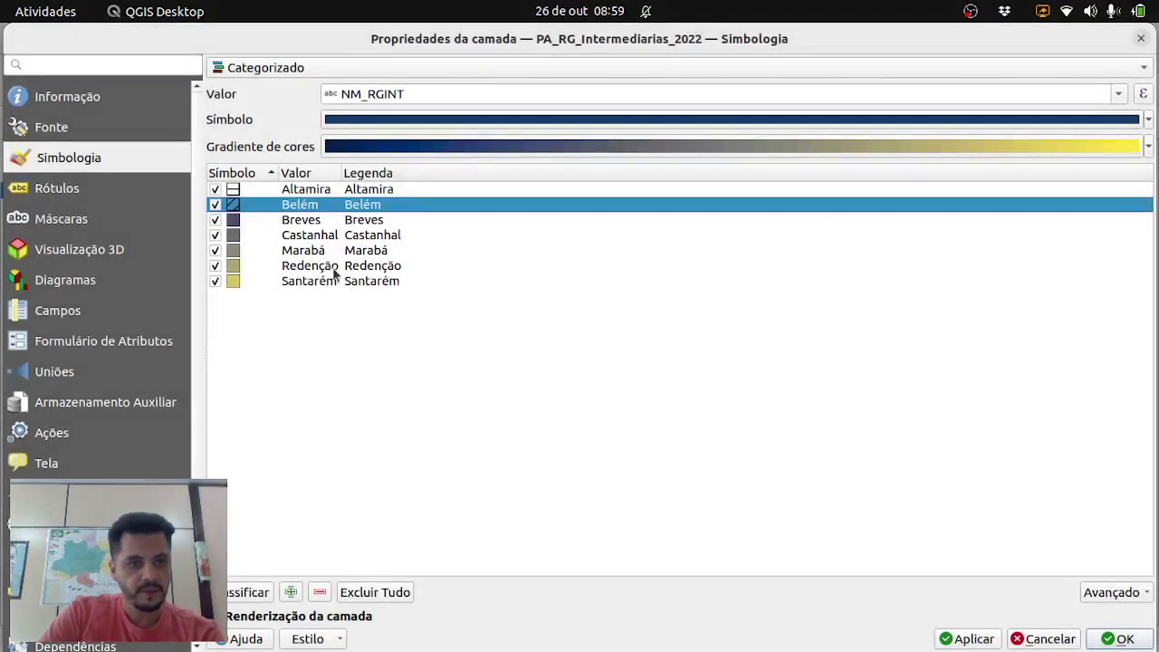
Change the symbol of the Breves category to the "hashed black \" fill preset
{"action": "double_click", "coordinate": [232, 224]}
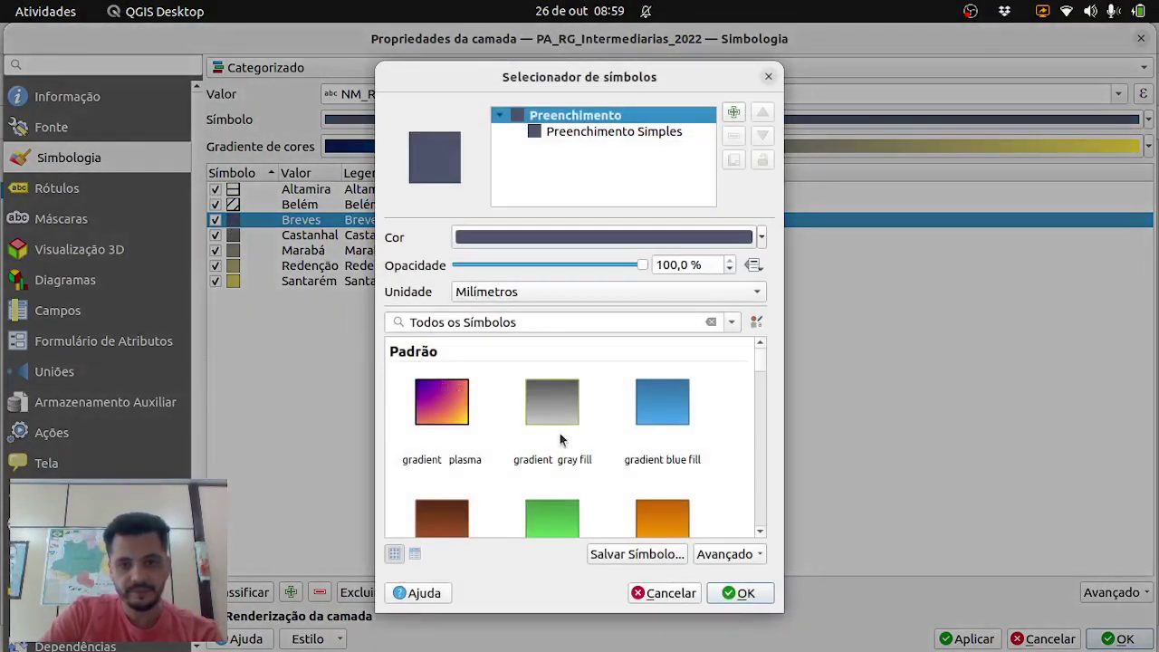
{"action": "scroll", "coordinate": [587, 460], "scroll_direction": "down", "scroll_amount": 10}
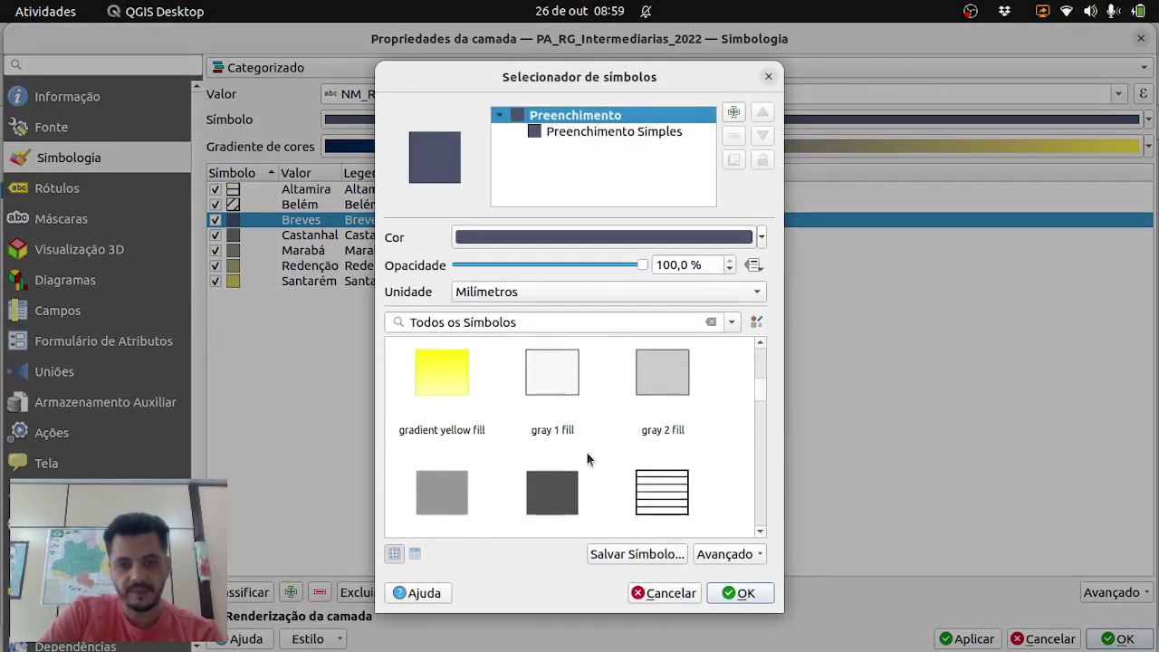
{"action": "scroll", "coordinate": [586, 459], "scroll_direction": "down", "scroll_amount": 1}
{"action": "left_click", "coordinate": [553, 388]}
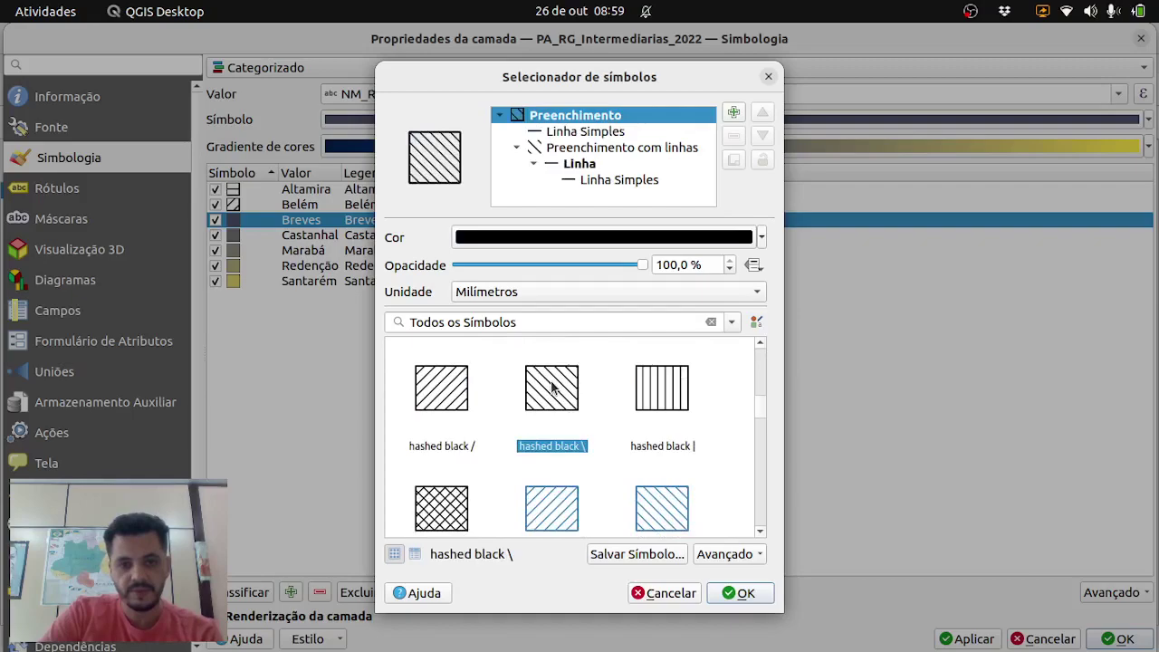
{"action": "left_click", "coordinate": [742, 594]}
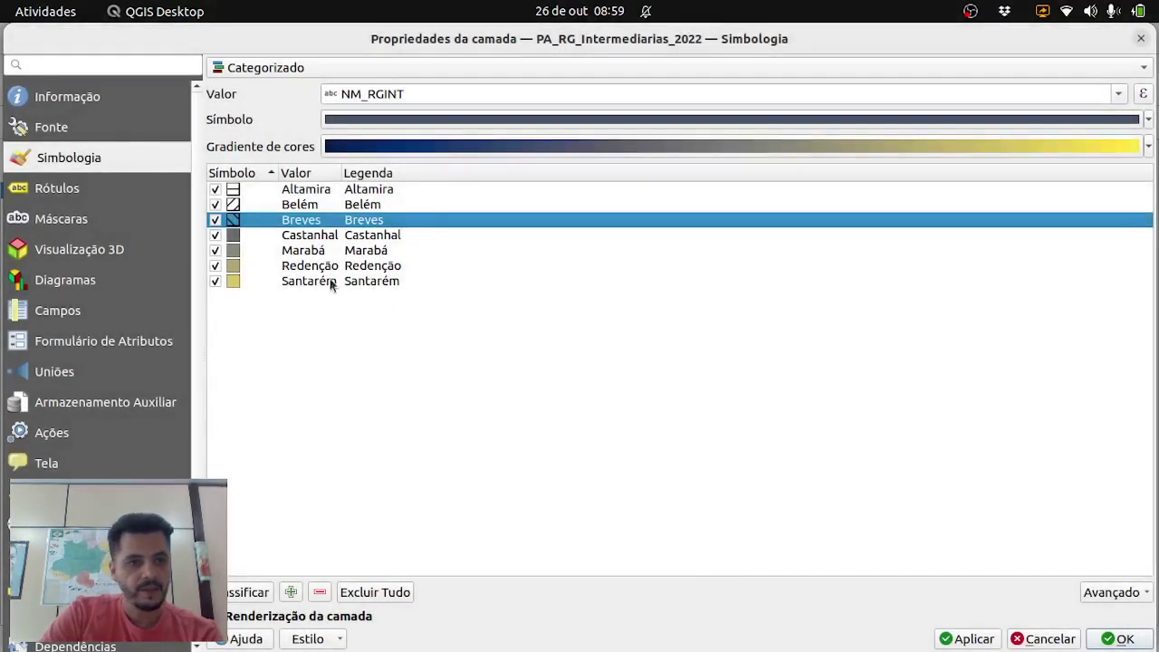
Change the symbol of the Castanhal category to the "hashed black |" fill preset
{"action": "double_click", "coordinate": [237, 238]}
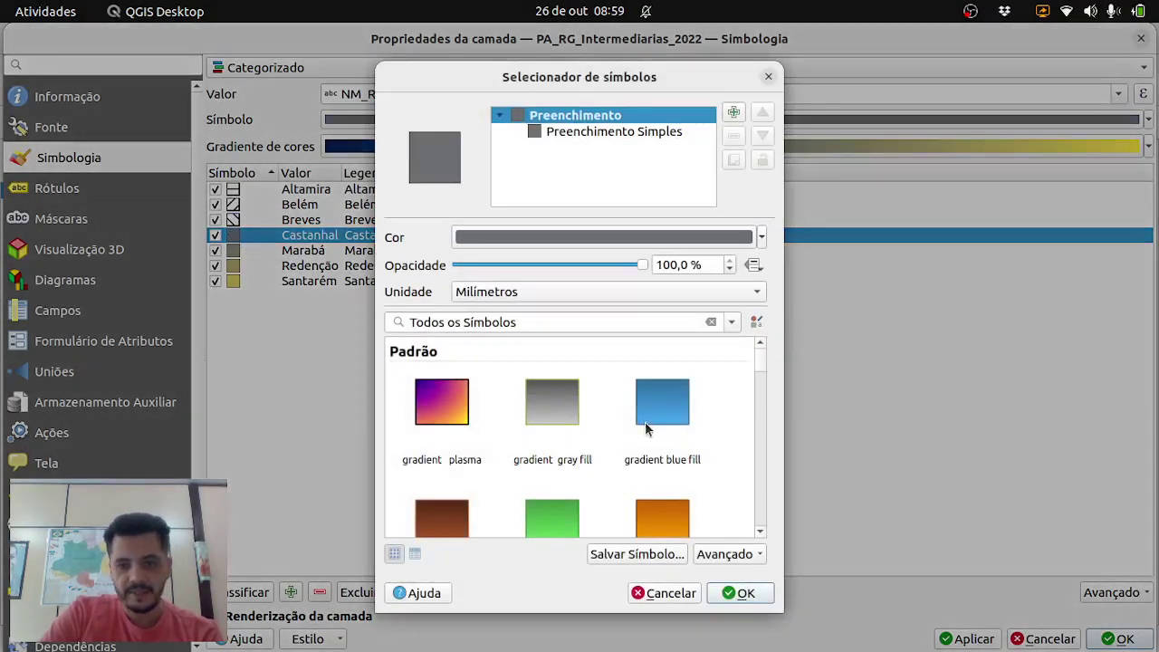
{"action": "scroll", "coordinate": [667, 460], "scroll_direction": "down", "scroll_amount": 10}
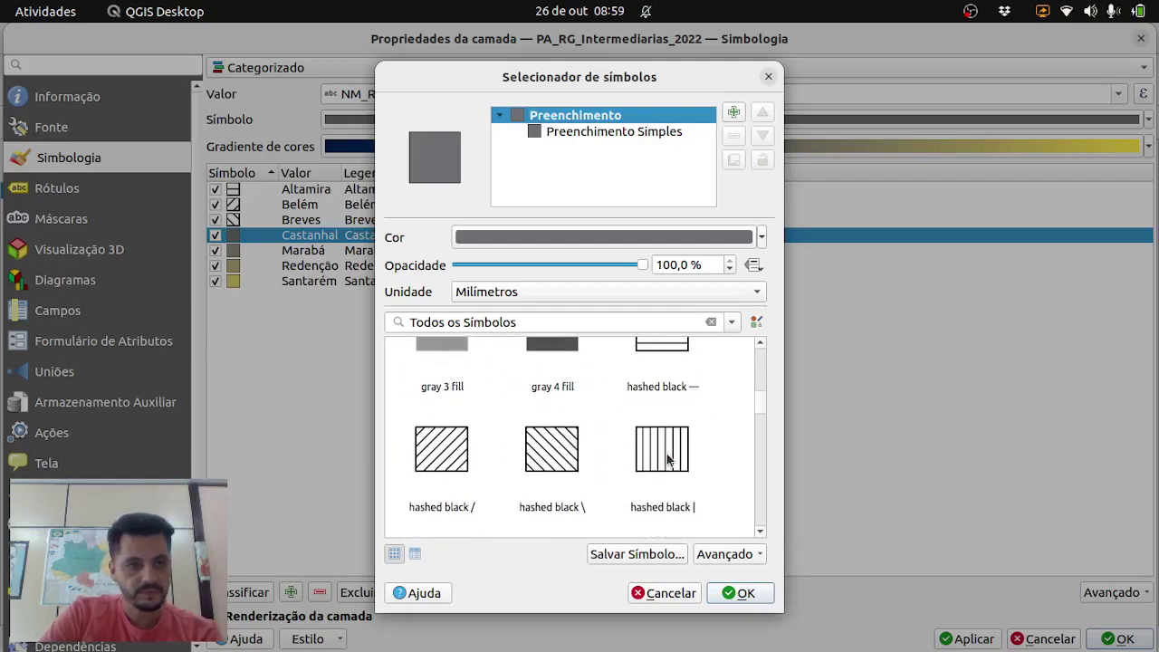
{"action": "left_click", "coordinate": [667, 460]}
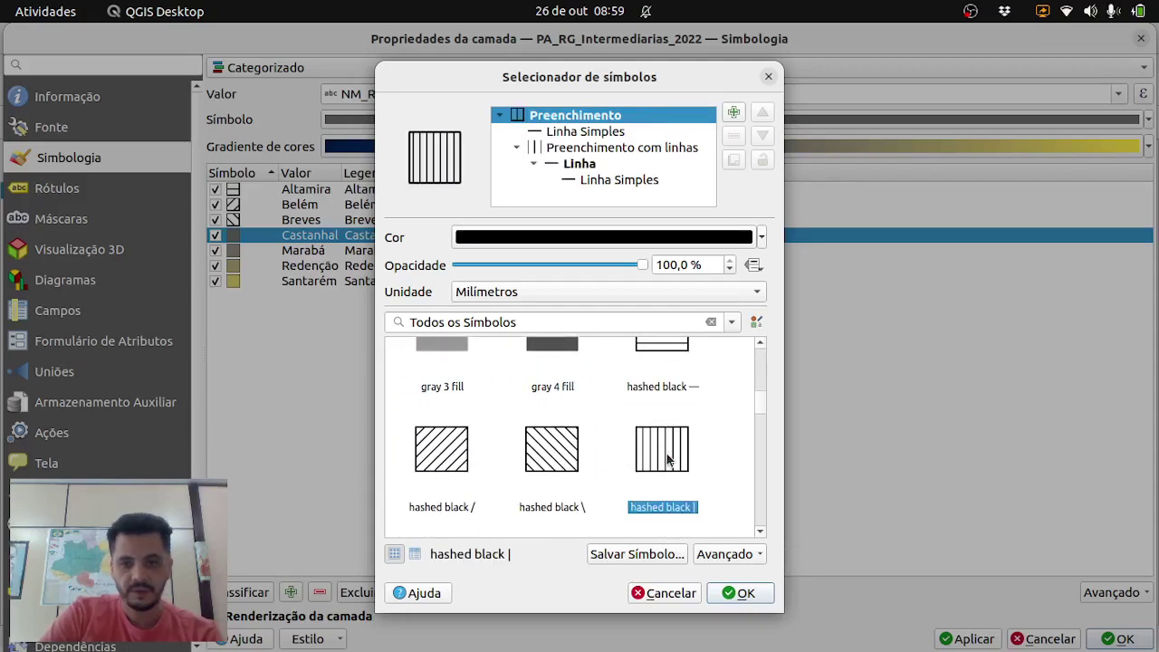
{"action": "left_click", "coordinate": [741, 593]}
Change the symbol of the Marabá category to the "hashed black X" fill preset
{"action": "double_click", "coordinate": [234, 252]}
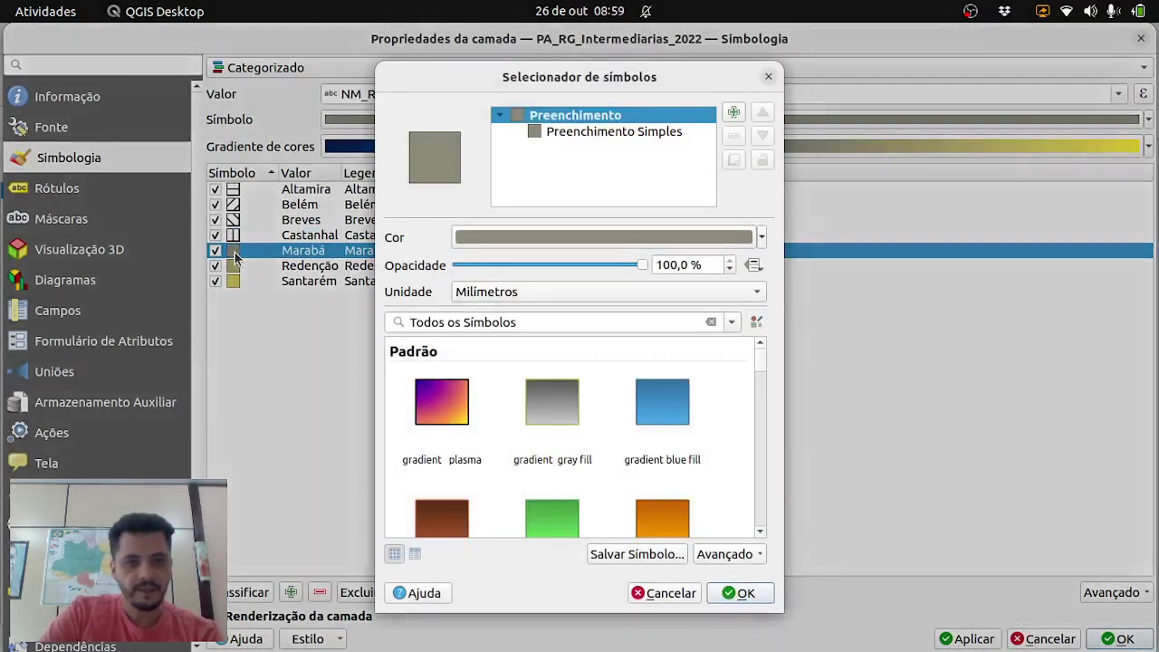
{"action": "scroll", "coordinate": [531, 412], "scroll_direction": "down", "scroll_amount": 2}
{"action": "scroll", "coordinate": [532, 418], "scroll_direction": "down", "scroll_amount": 8}
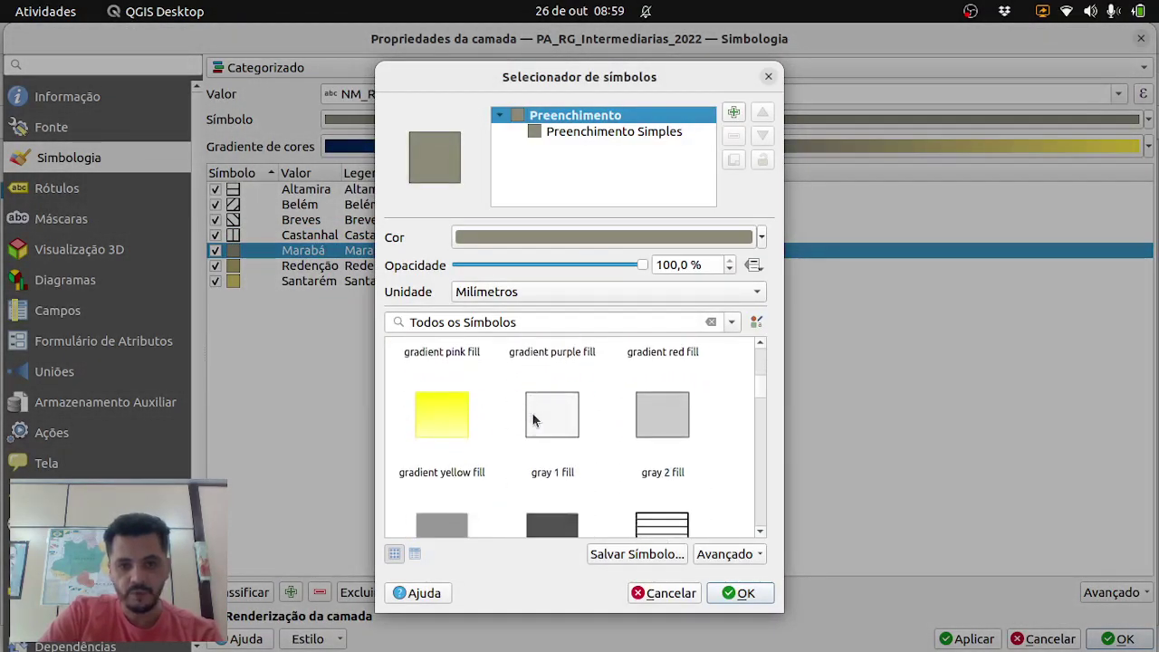
{"action": "scroll", "coordinate": [534, 419], "scroll_direction": "down", "scroll_amount": 1}
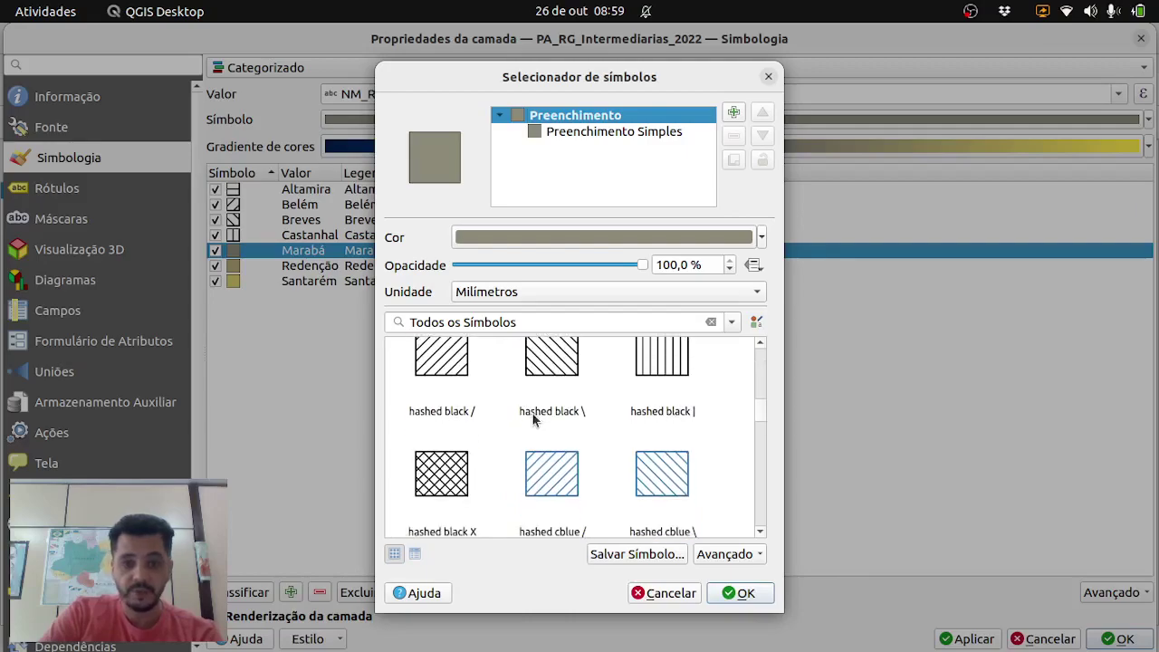
{"action": "left_click", "coordinate": [437, 483]}
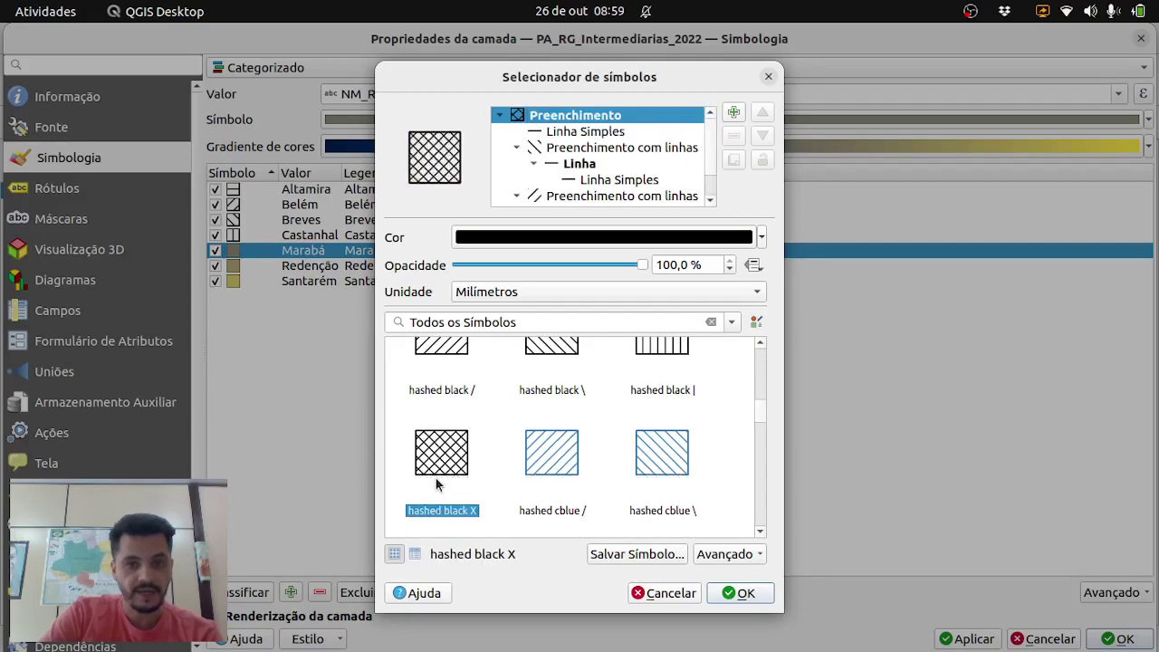
{"action": "left_click", "coordinate": [743, 594]}
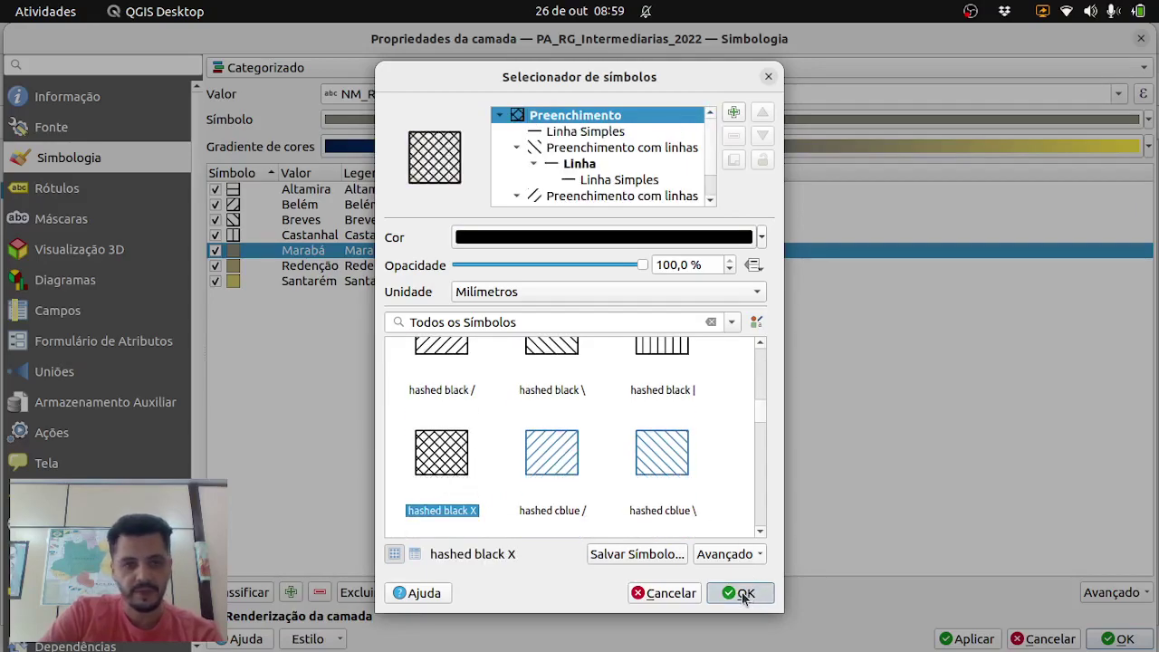
Change the symbol of the Redenção category to the "pattern dot black" fill preset
{"action": "double_click", "coordinate": [232, 265]}
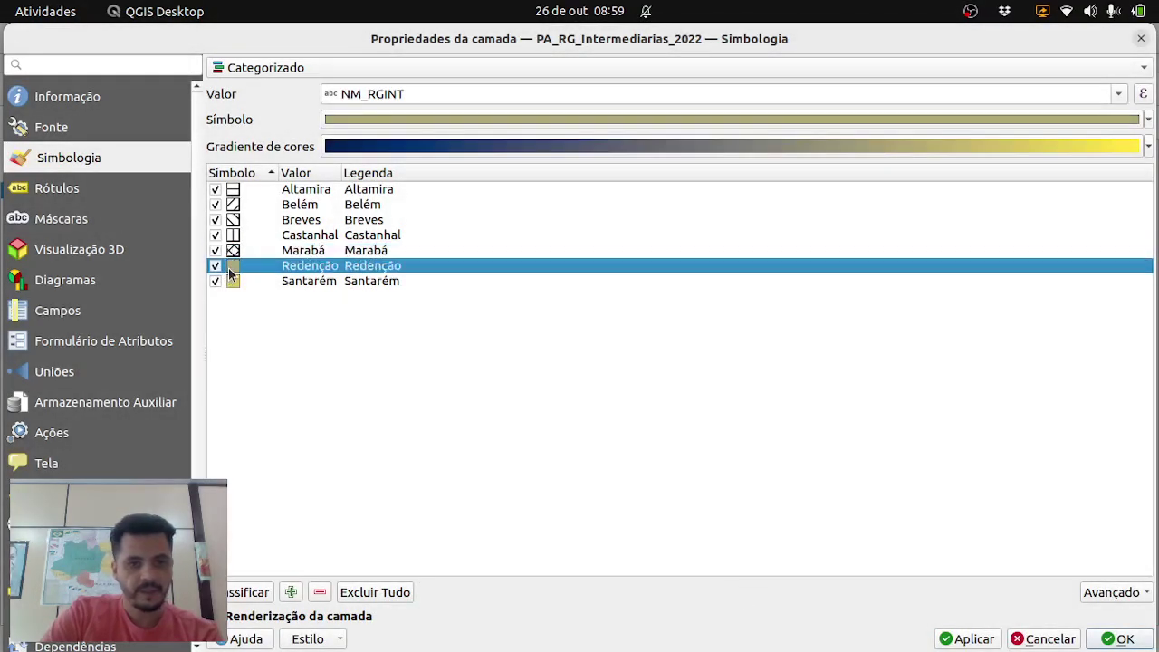
{"action": "scroll", "coordinate": [618, 459], "scroll_direction": "down", "scroll_amount": 10}
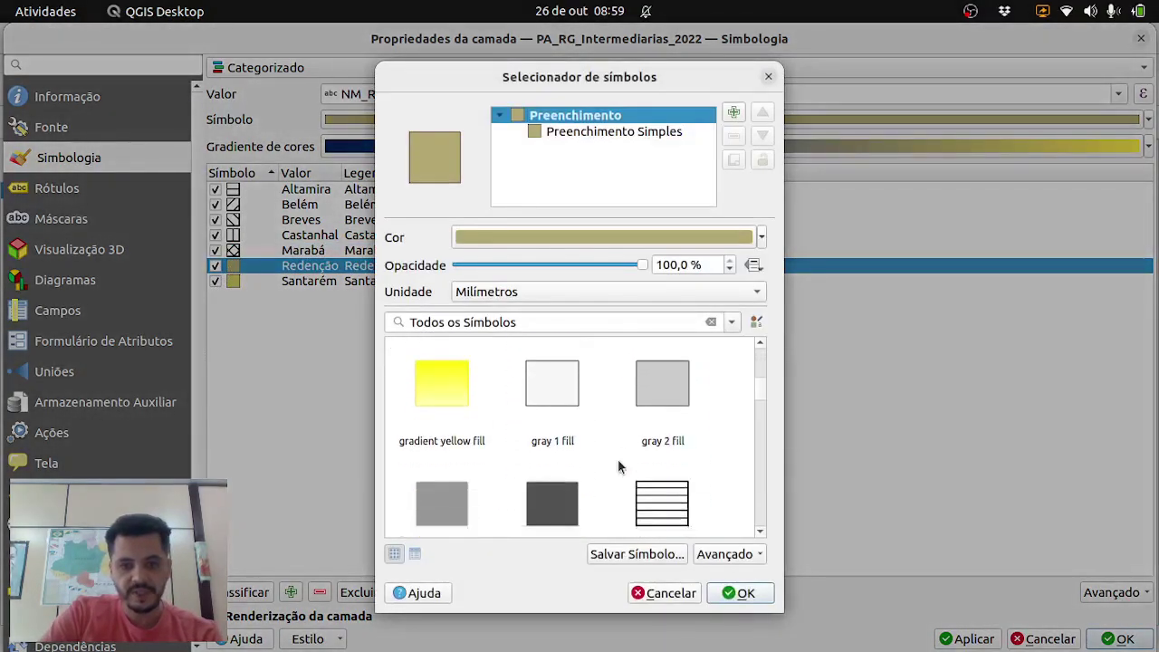
{"action": "scroll", "coordinate": [618, 462], "scroll_direction": "down", "scroll_amount": 5}
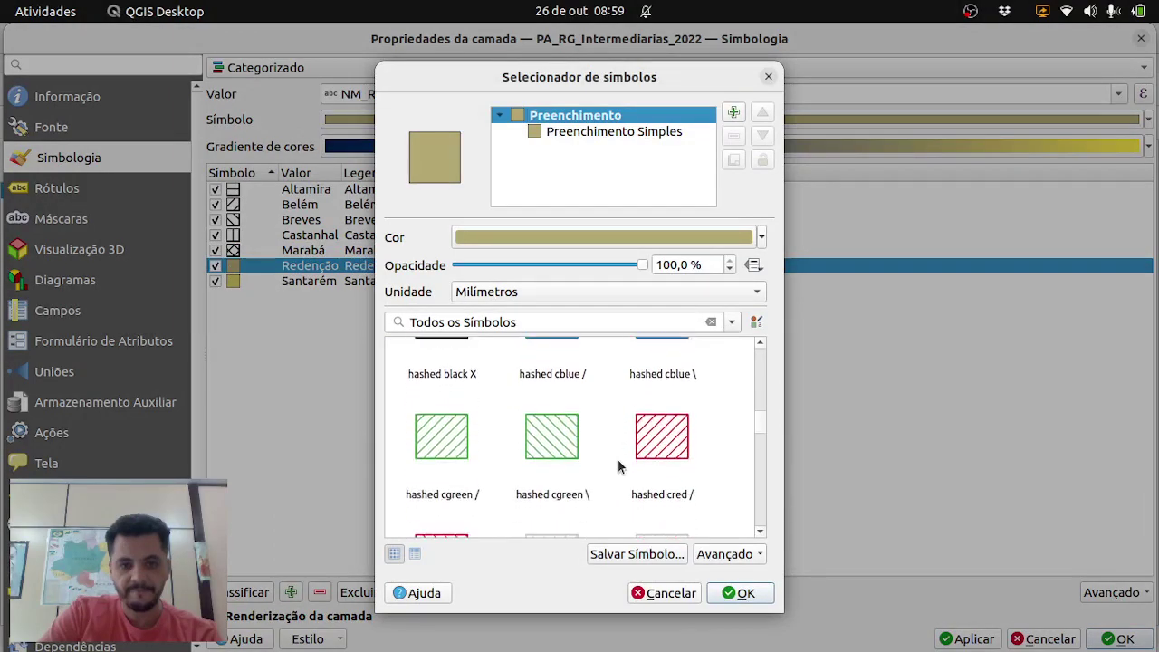
{"action": "scroll", "coordinate": [617, 466], "scroll_direction": "down", "scroll_amount": 5}
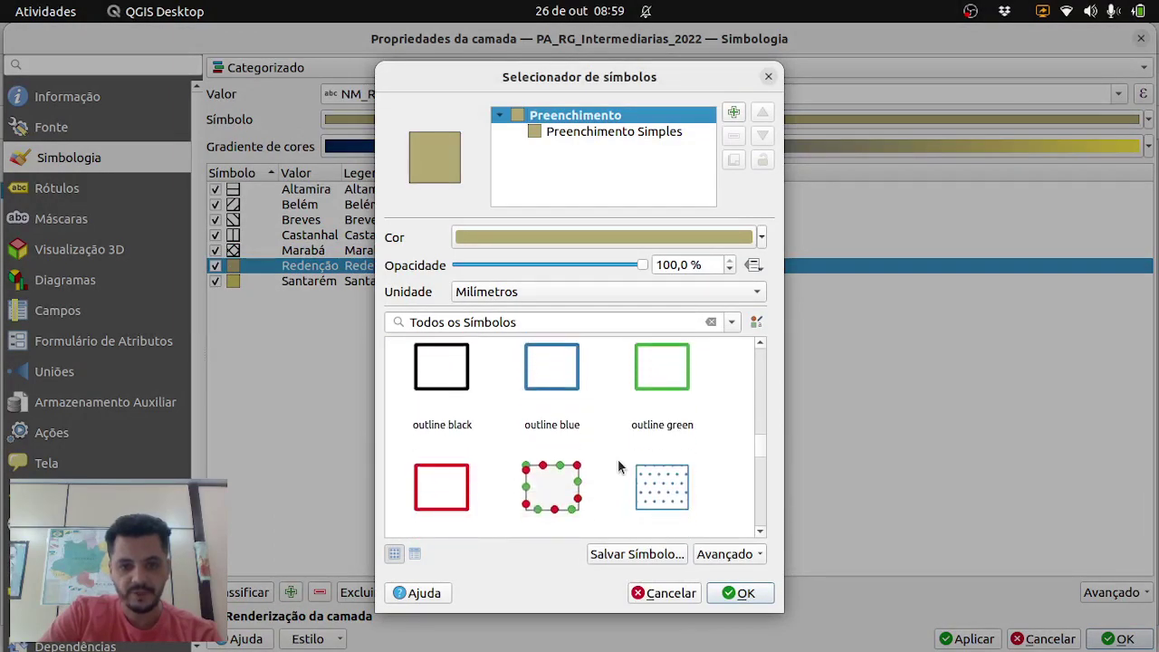
{"action": "scroll", "coordinate": [618, 467], "scroll_direction": "up", "scroll_amount": 1}
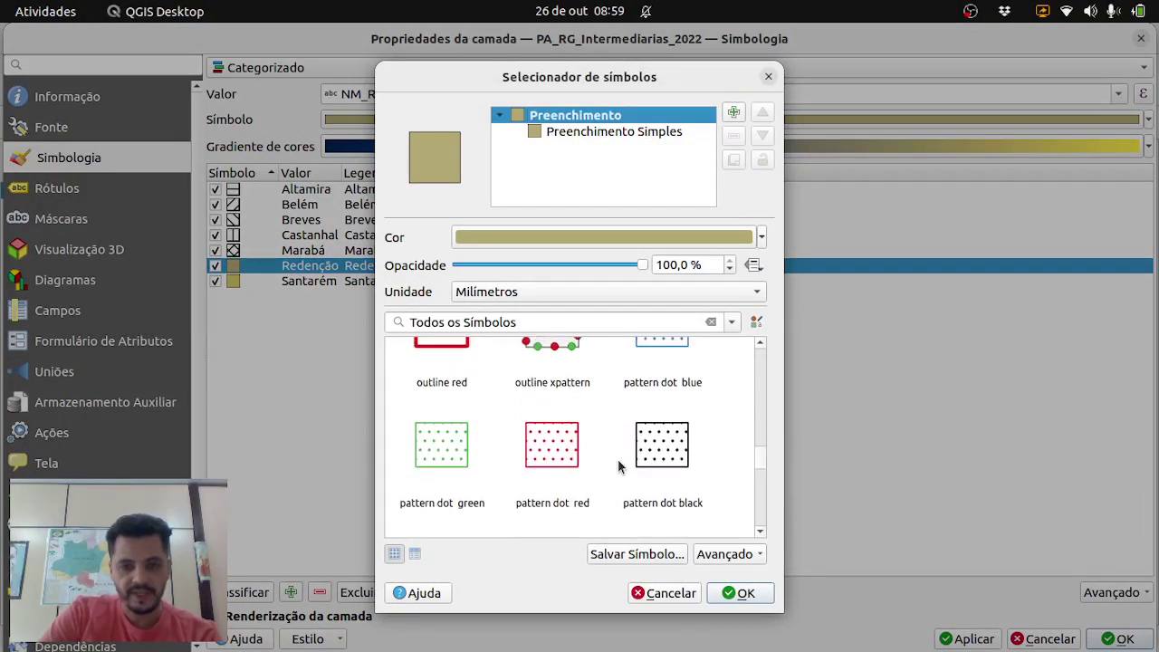
{"action": "left_click", "coordinate": [670, 453]}
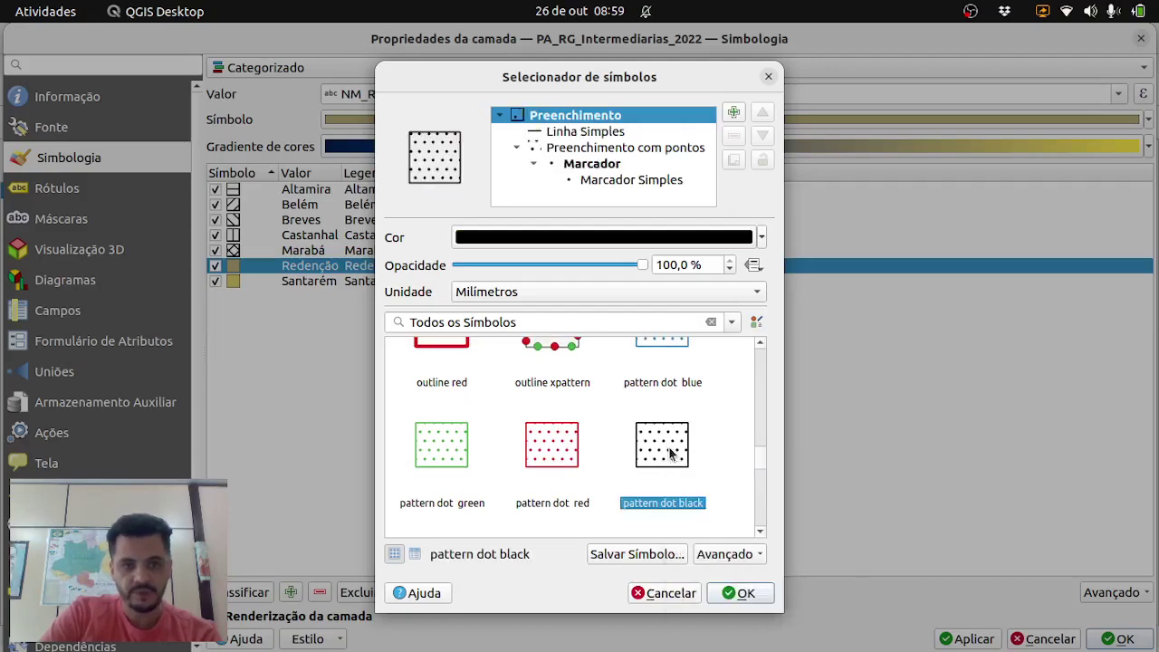
{"action": "left_click", "coordinate": [733, 594]}
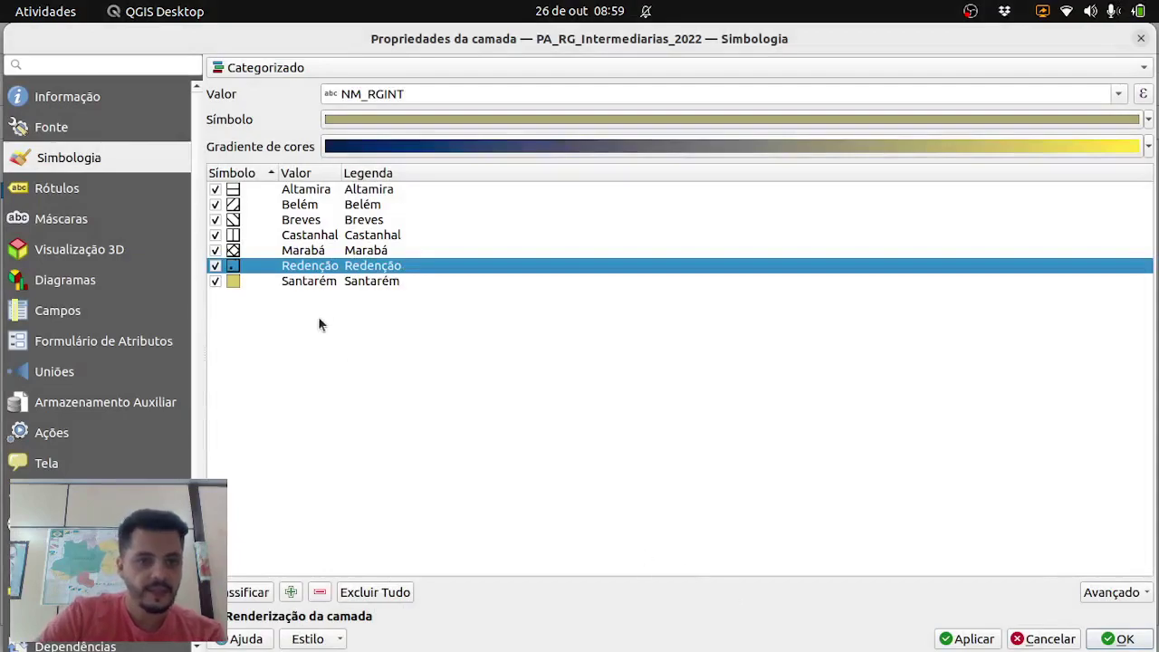
Change the symbol of the Santarém category to the "hashed black X" fill preset
{"action": "left_click", "coordinate": [235, 286]}
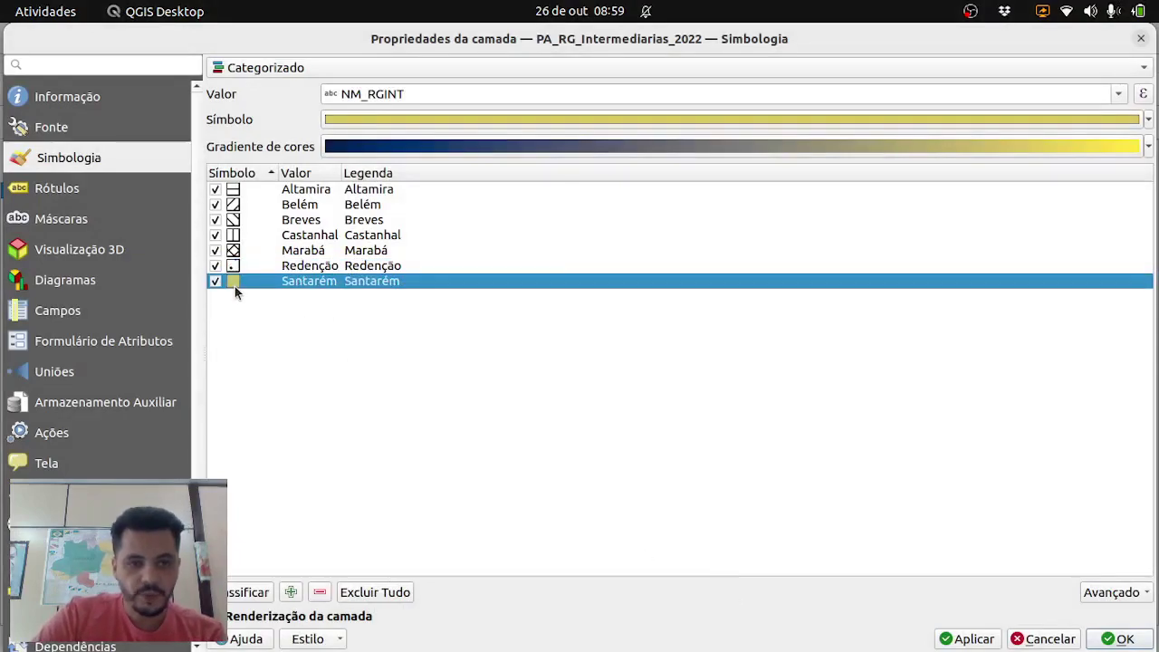
{"action": "double_click", "coordinate": [234, 286]}
{"action": "scroll", "coordinate": [550, 423], "scroll_direction": "down", "scroll_amount": 5}
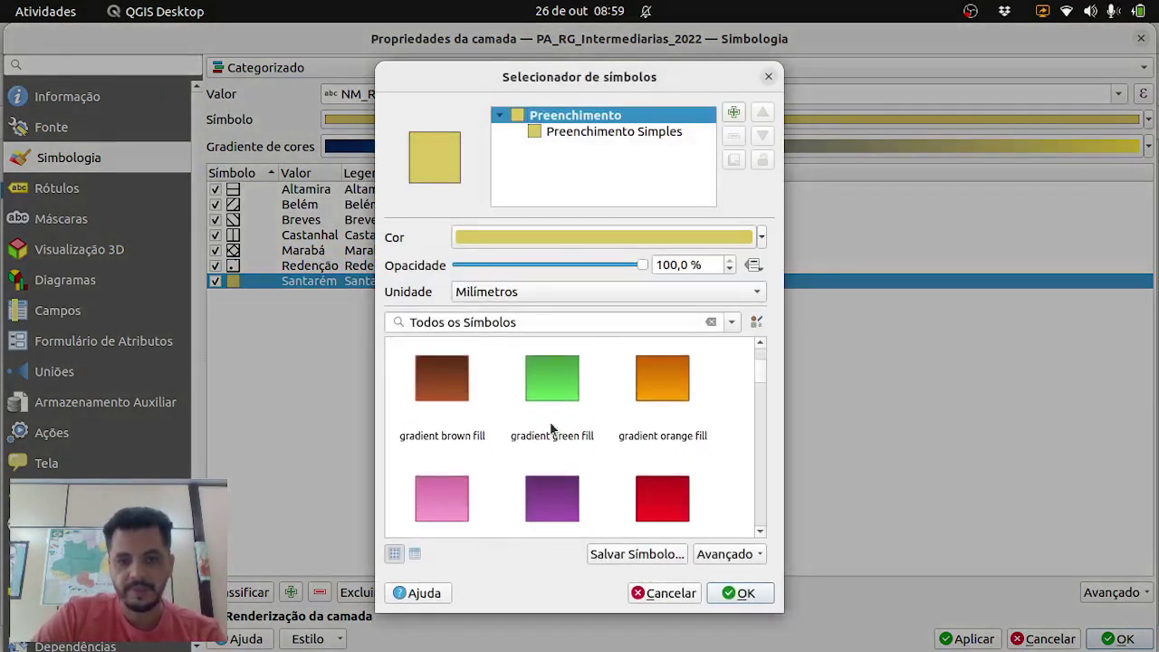
{"action": "scroll", "coordinate": [552, 429], "scroll_direction": "down", "scroll_amount": 5}
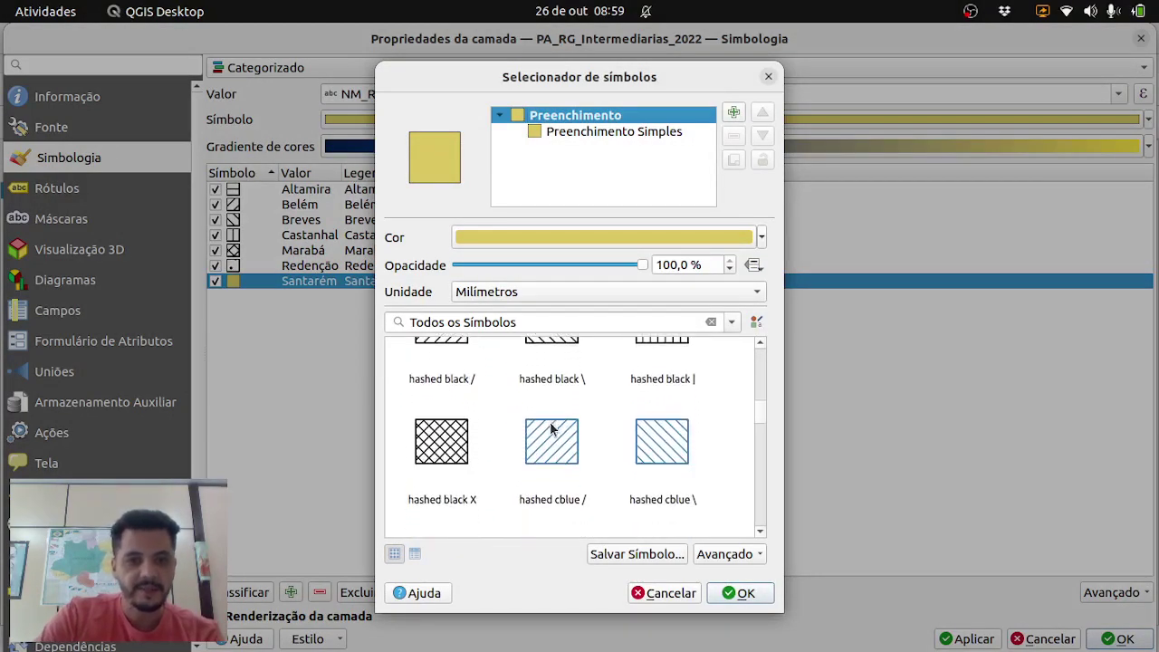
{"action": "scroll", "coordinate": [550, 429], "scroll_direction": "up", "scroll_amount": 1}
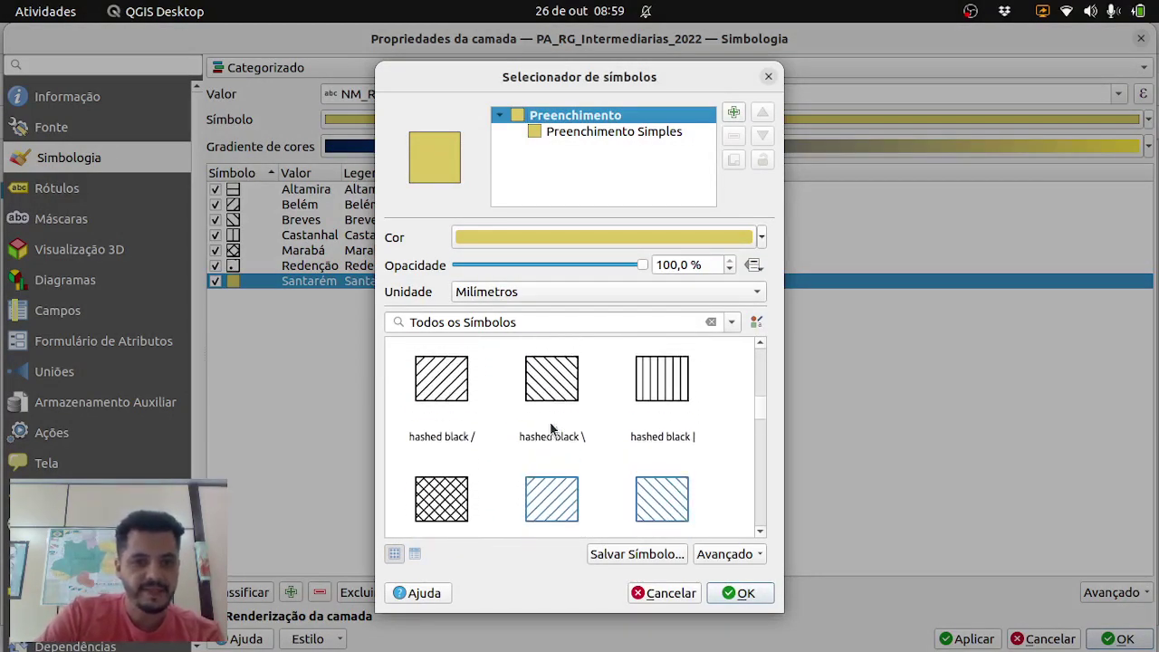
{"action": "left_click", "coordinate": [447, 510]}
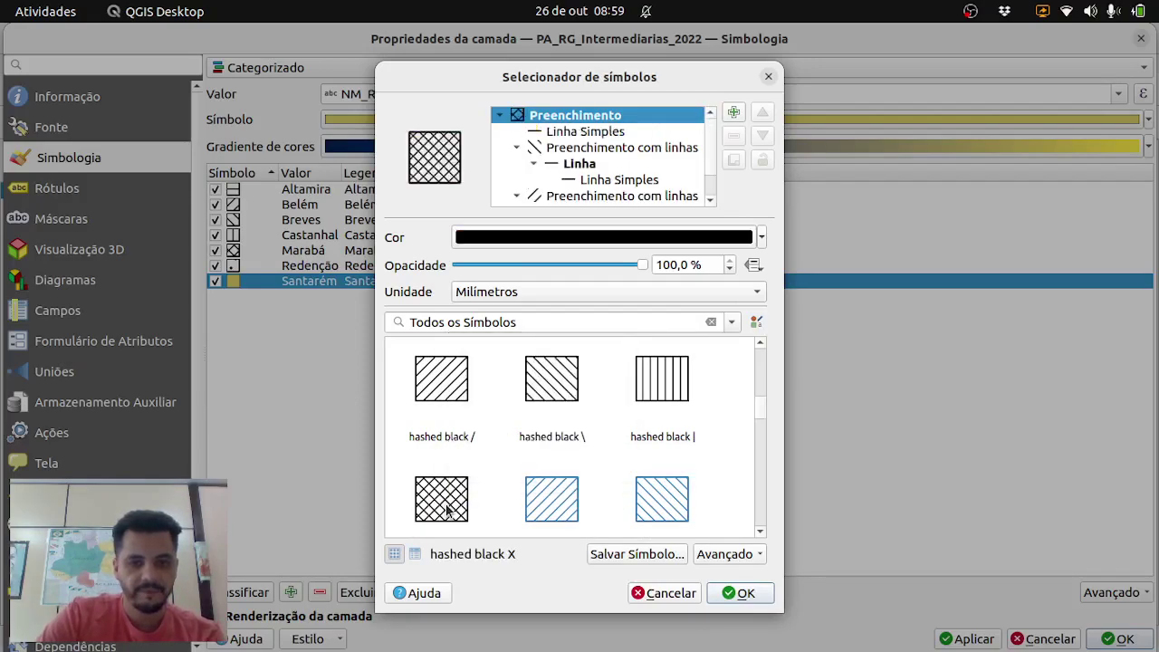
{"action": "left_click", "coordinate": [737, 594]}
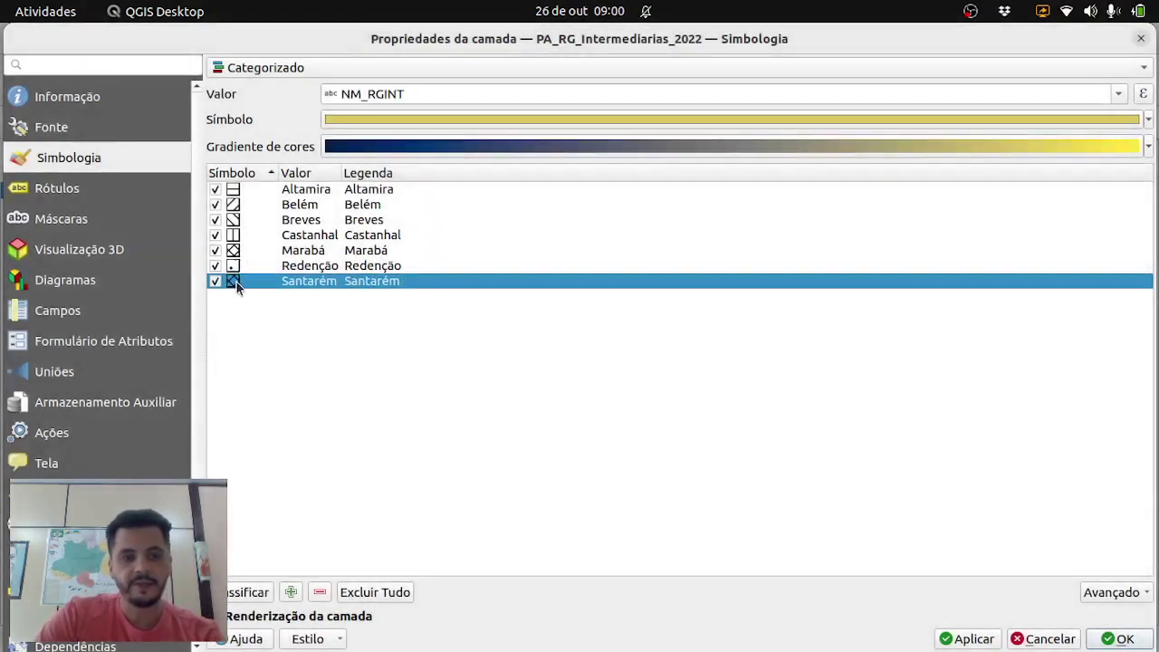
Reopen the Santarém category's symbol and set the rotation of its first line pattern fill to 180°
{"action": "double_click", "coordinate": [234, 282]}
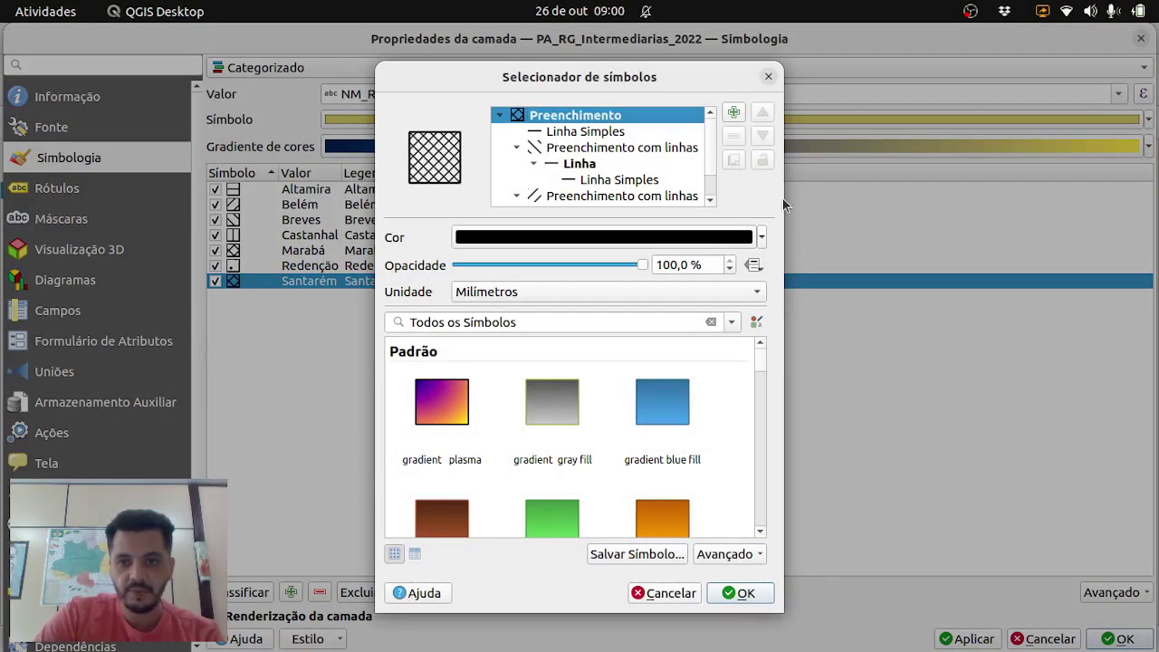
{"action": "left_click", "coordinate": [578, 150]}
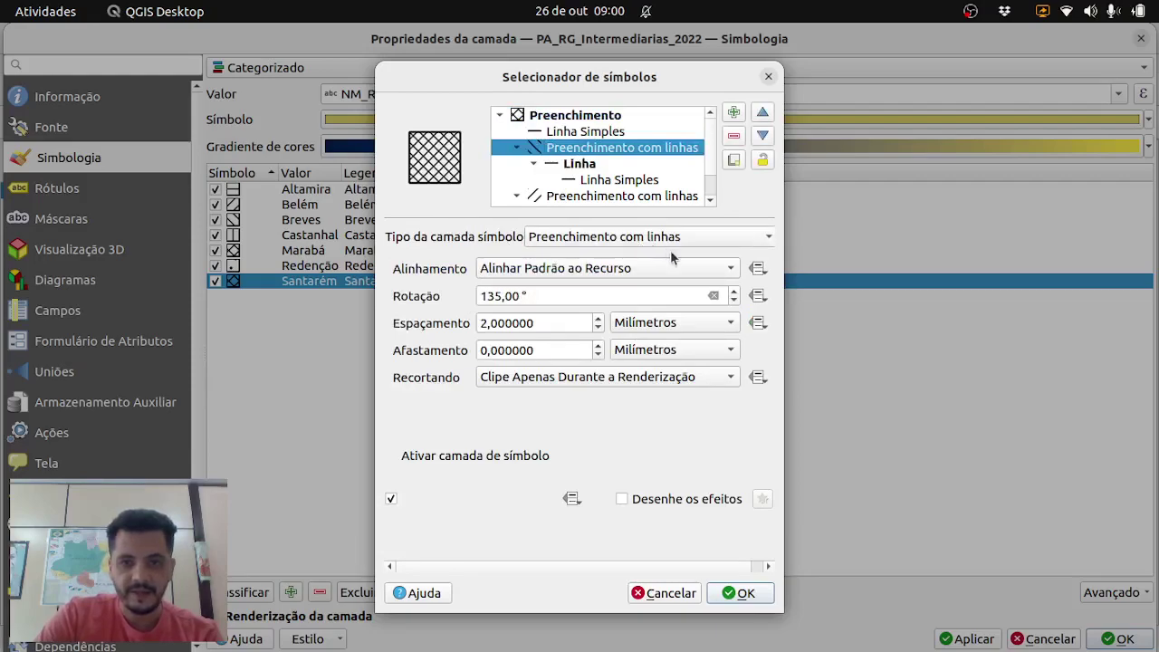
{"action": "left_click", "coordinate": [735, 292]}
{"action": "left_click", "coordinate": [736, 292]}
{"action": "left_click", "coordinate": [735, 293]}
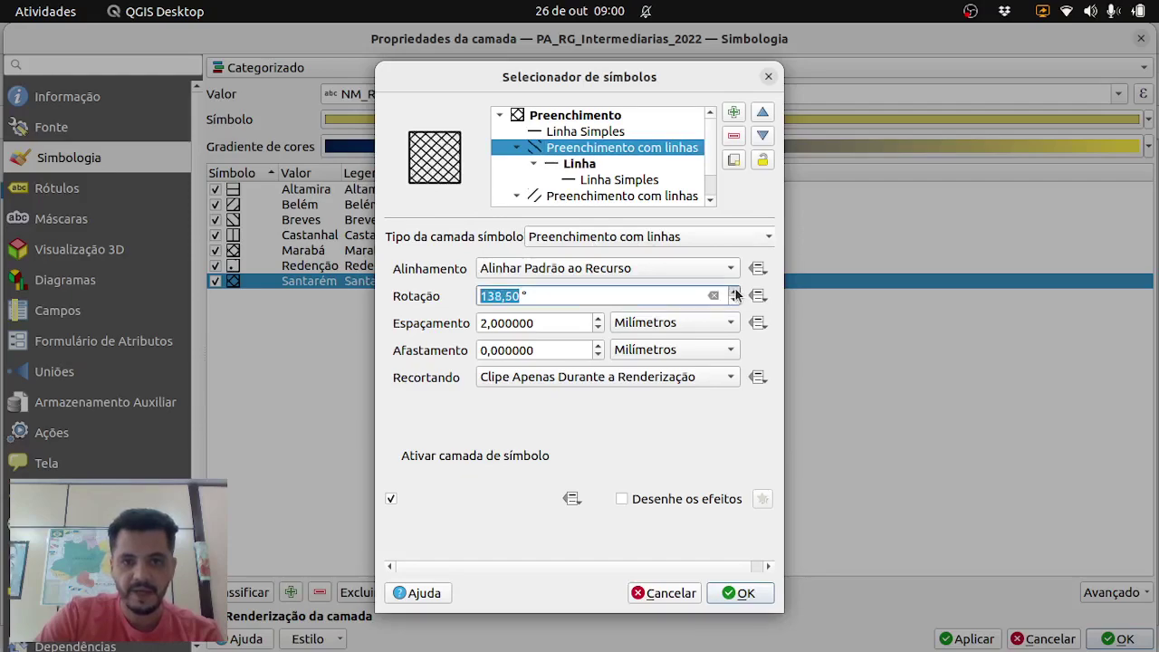
{"action": "left_click", "coordinate": [735, 294]}
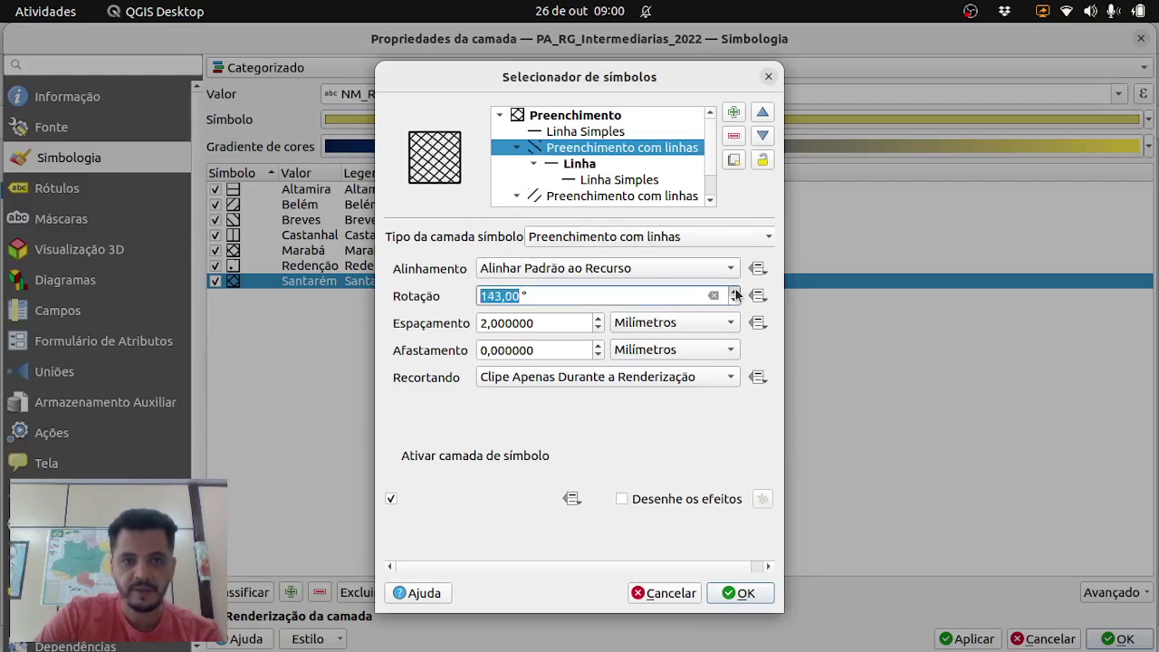
{"action": "left_click", "coordinate": [736, 294]}
{"action": "left_click", "coordinate": [736, 294]}
{"action": "left_click", "coordinate": [736, 293]}
{"action": "left_click", "coordinate": [735, 293]}
{"action": "left_click", "coordinate": [735, 293]}
{"action": "left_click", "coordinate": [736, 294]}
{"action": "left_click", "coordinate": [736, 293]}
{"action": "left_click", "coordinate": [735, 293]}
{"action": "left_click", "coordinate": [735, 293]}
{"action": "left_click", "coordinate": [736, 293]}
{"action": "left_click", "coordinate": [736, 293]}
{"action": "left_click", "coordinate": [736, 293]}
{"action": "left_click", "coordinate": [736, 293]}
{"action": "left_click", "coordinate": [735, 293]}
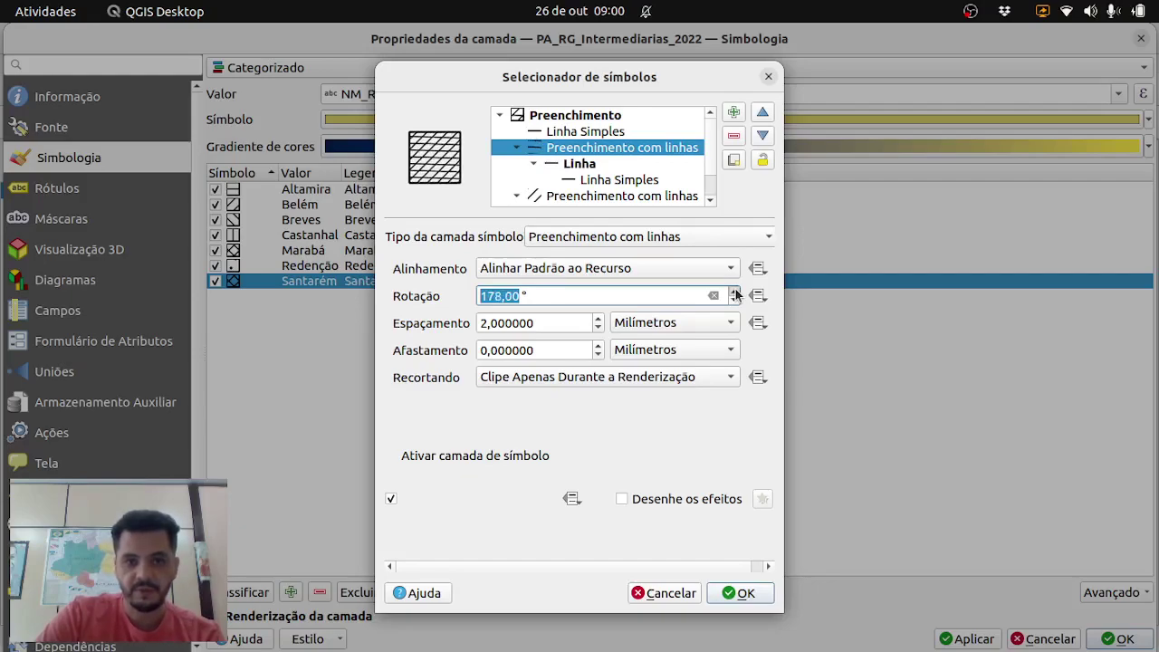
{"action": "left_click", "coordinate": [736, 294]}
{"action": "left_click", "coordinate": [735, 293]}
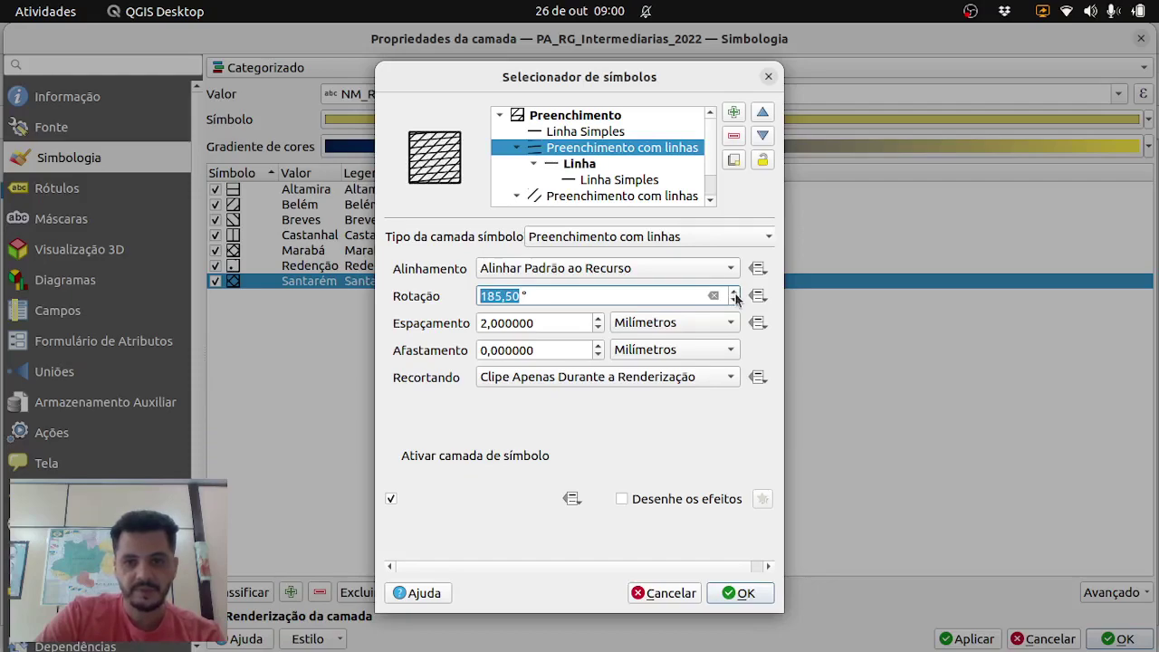
{"action": "left_click", "coordinate": [735, 300]}
{"action": "left_click", "coordinate": [736, 300]}
{"action": "left_click", "coordinate": [735, 300]}
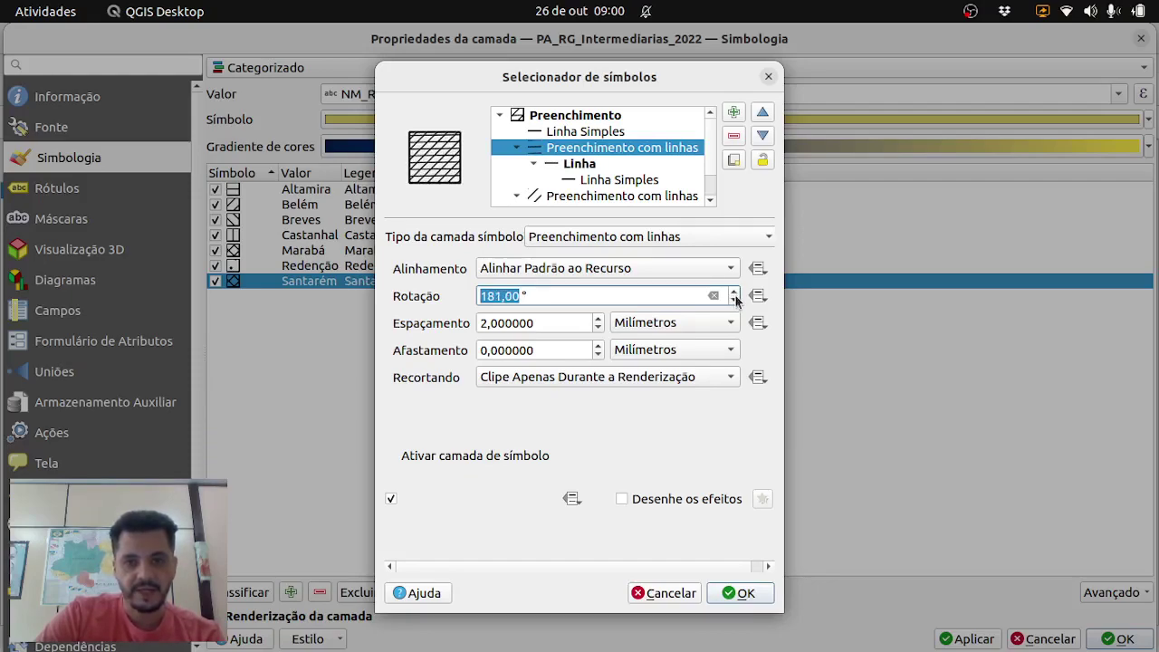
{"action": "left_click", "coordinate": [736, 294]}
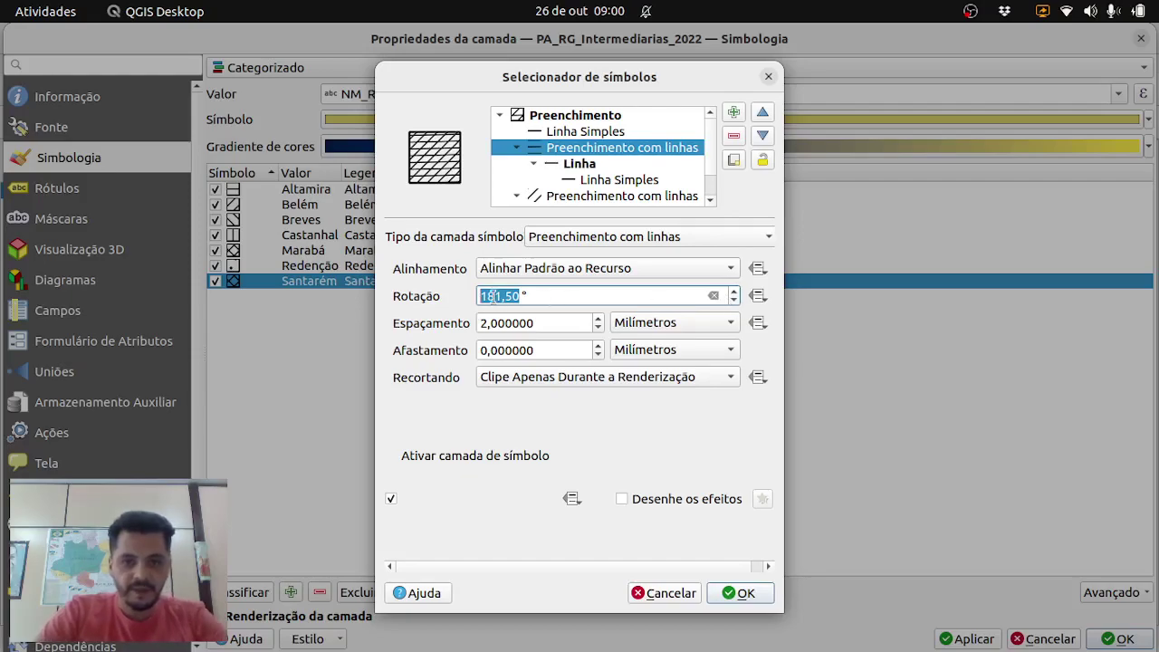
{"action": "left_click", "coordinate": [522, 296]}
{"action": "left_click_drag", "start_coordinate": [522, 296], "coordinate": [467, 291]}
{"action": "type", "text": "180"}
{"action": "left_click", "coordinate": [548, 321]}
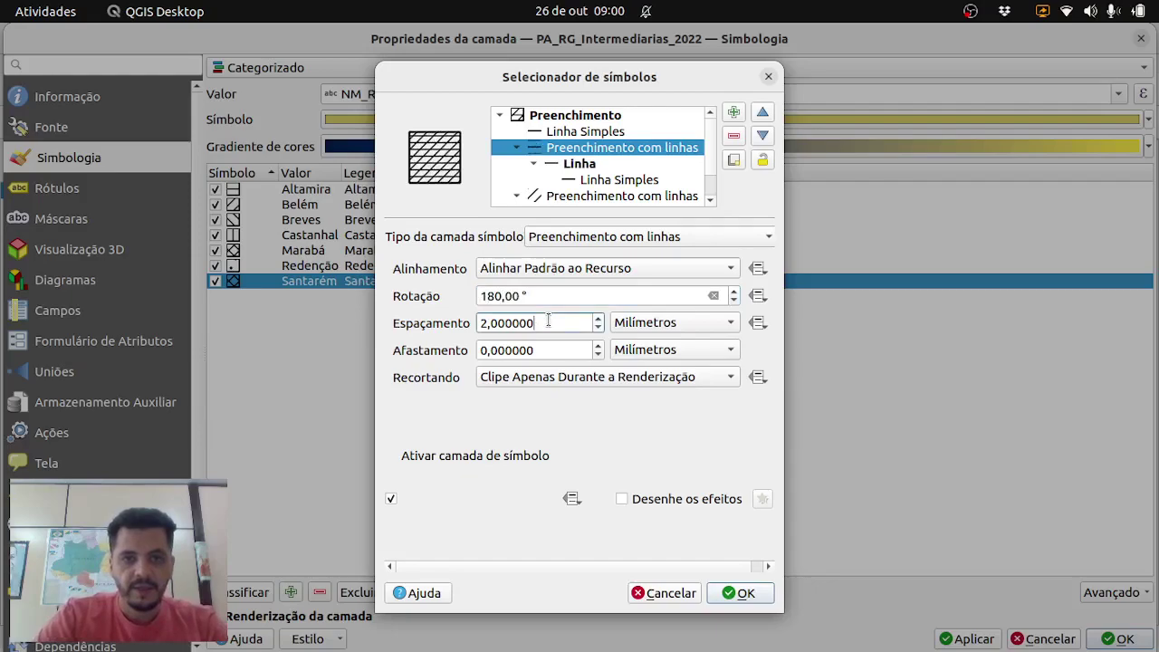
Set the rotation of the Santarém symbol's second line pattern fill to 90° and accept the symbol
{"action": "left_click", "coordinate": [586, 197]}
{"action": "left_click_drag", "start_coordinate": [526, 295], "coordinate": [459, 297]}
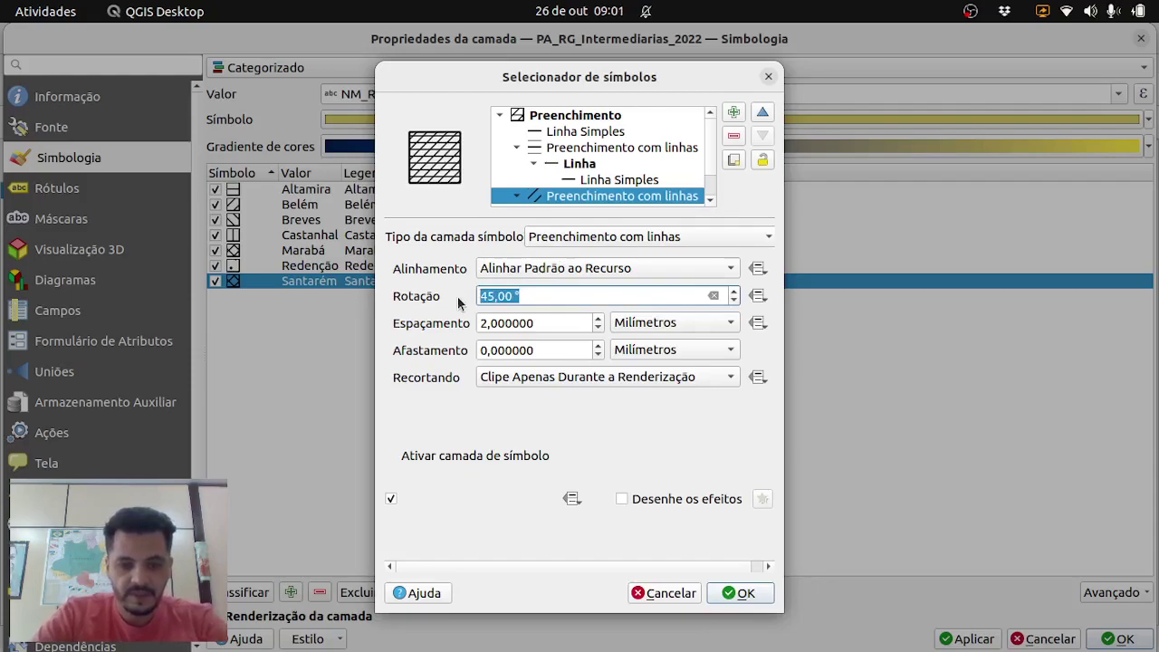
{"action": "type", "text": "90"}
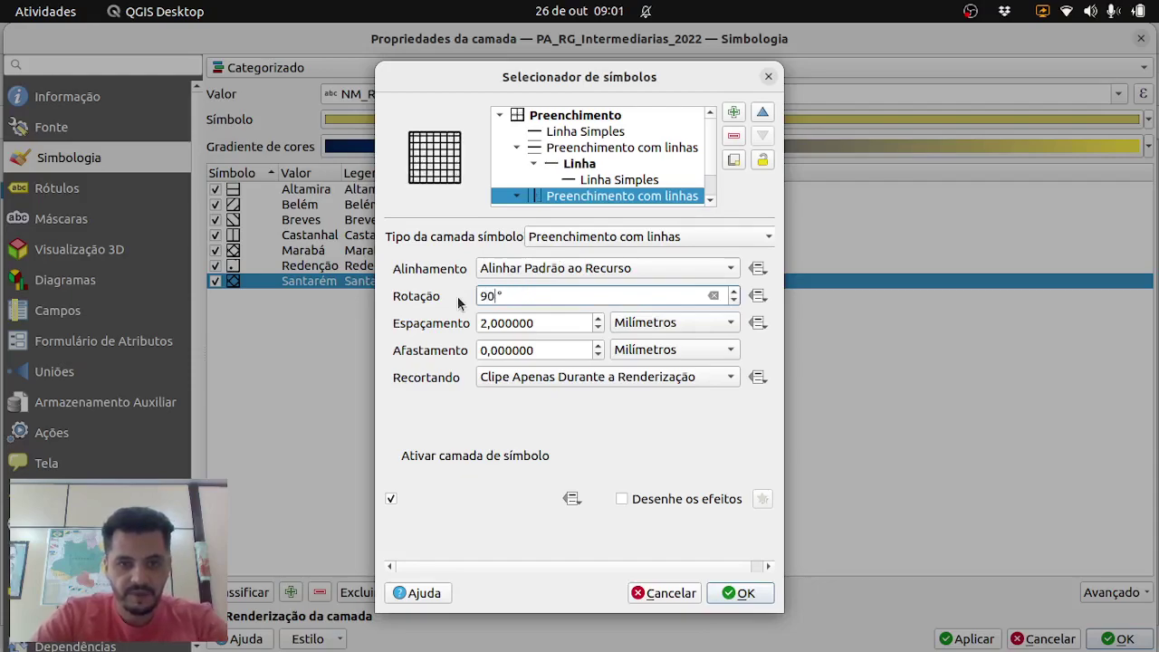
{"action": "left_click", "coordinate": [562, 321]}
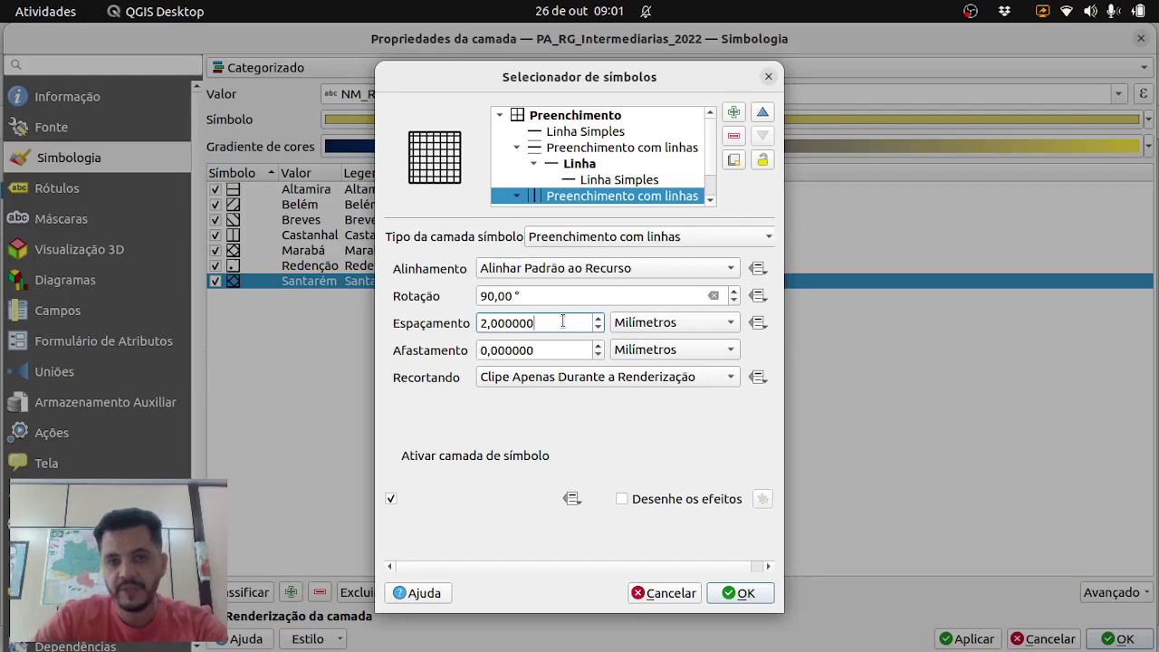
{"action": "left_click", "coordinate": [738, 592]}
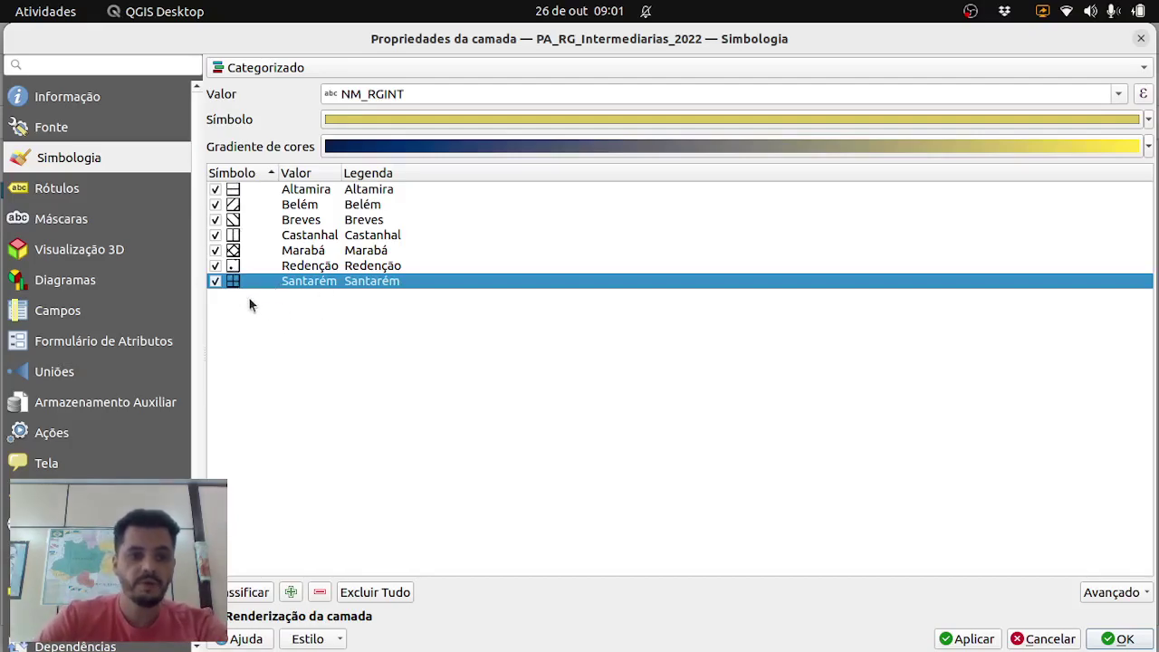
Browse the fill presets for the Redenção category's symbol and keep its current black dot pattern
{"action": "double_click", "coordinate": [233, 265]}
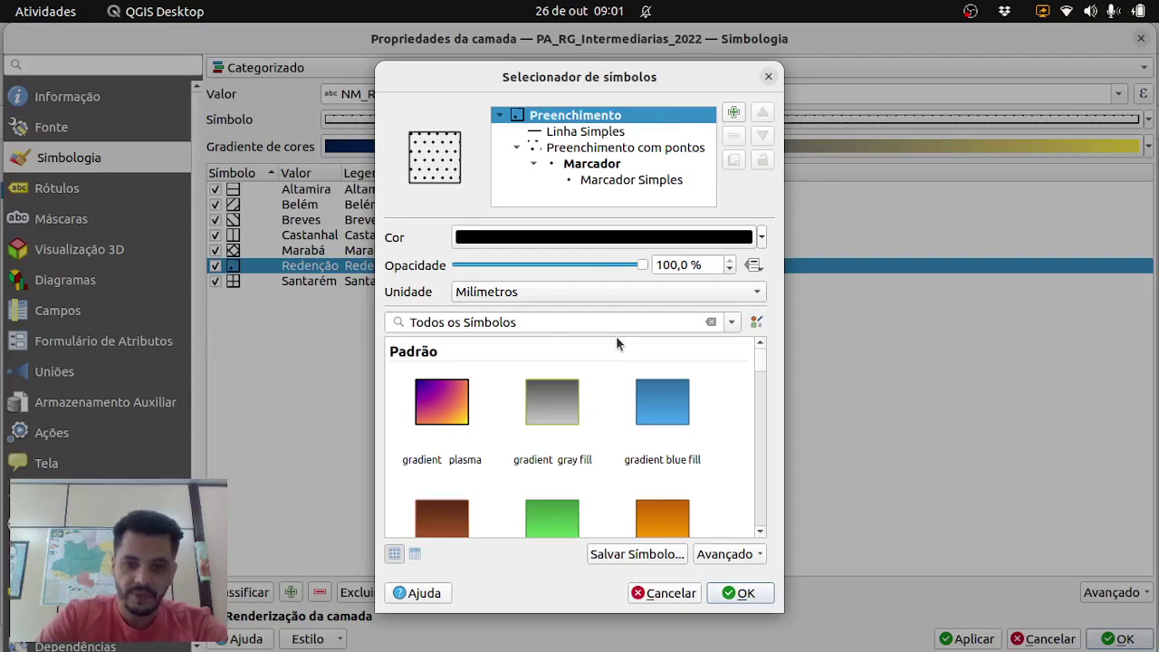
{"action": "scroll", "coordinate": [759, 367], "scroll_direction": "down", "scroll_amount": 5}
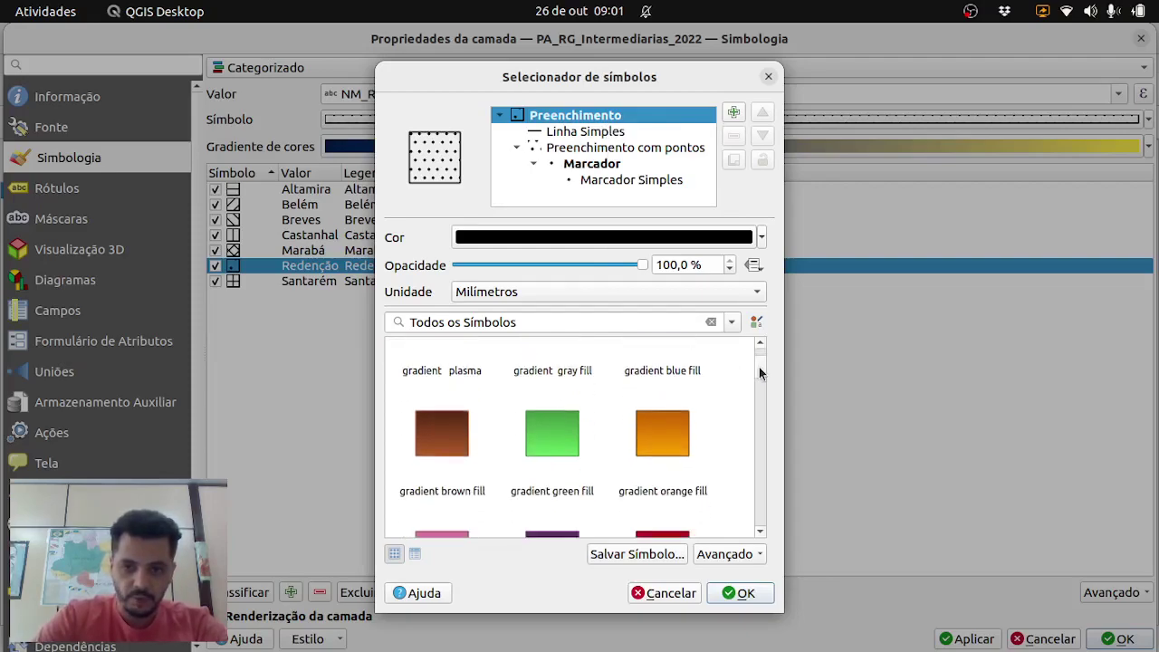
{"action": "scroll", "coordinate": [760, 388], "scroll_direction": "down", "scroll_amount": 5}
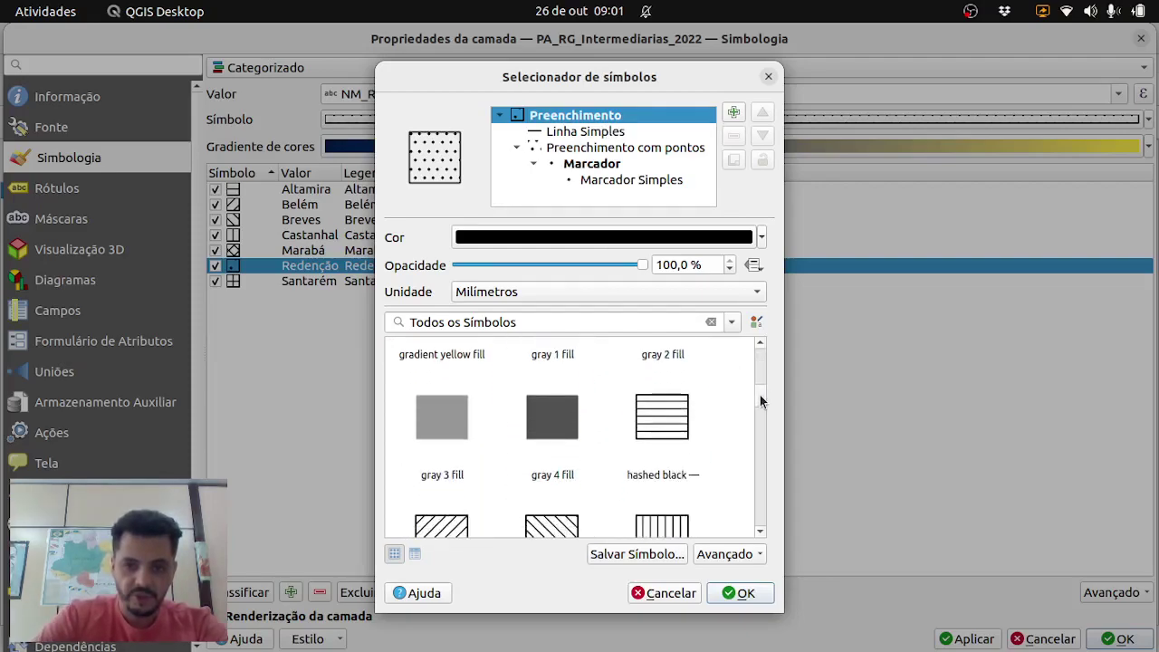
{"action": "scroll", "coordinate": [759, 444], "scroll_direction": "down", "scroll_amount": 8}
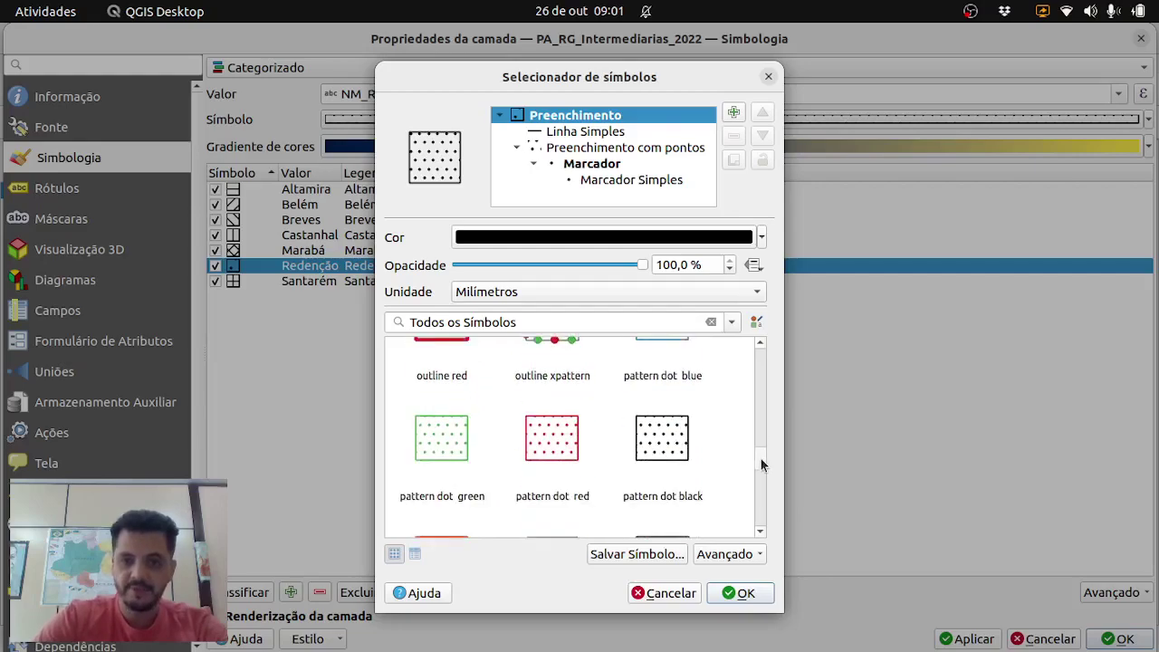
{"action": "left_click_drag", "start_coordinate": [761, 476], "coordinate": [760, 356]}
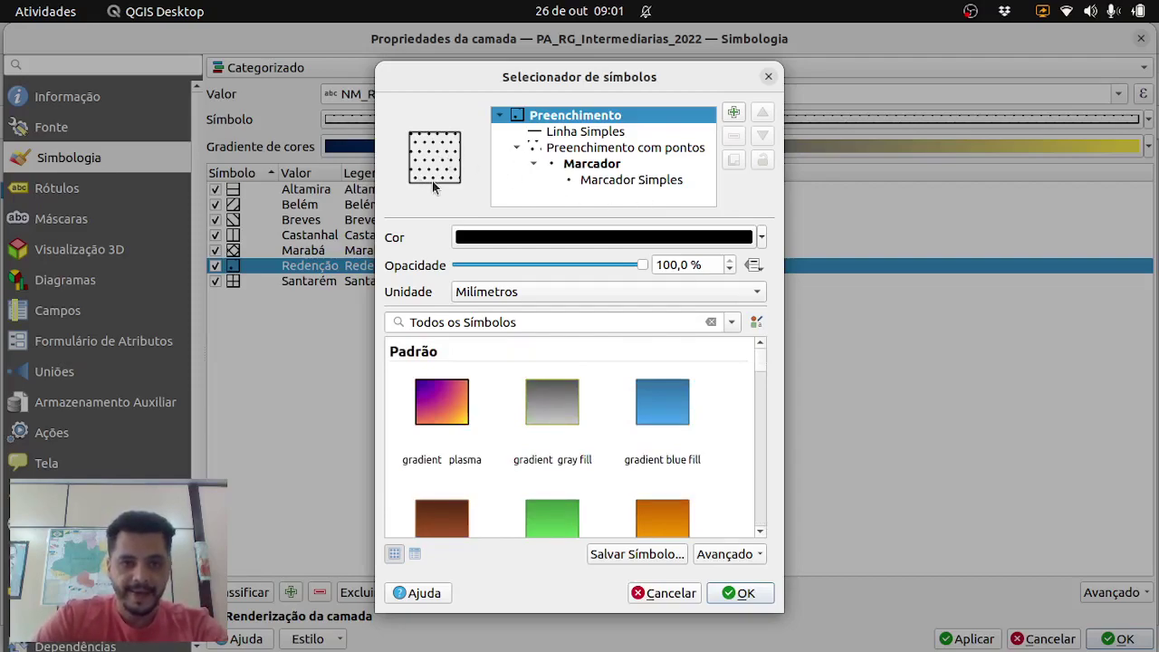
{"action": "left_click", "coordinate": [738, 594]}
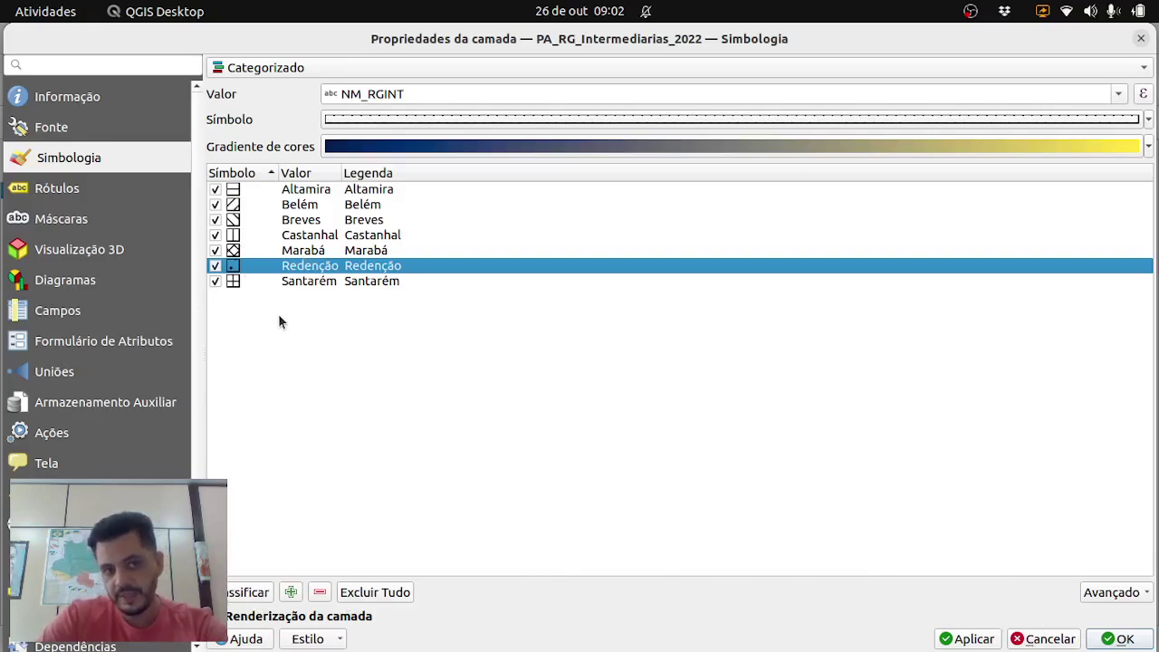
Apply the categorized symbology to the PA_RG_Intermediarias_2022 layer and inspect its hatch and dot fills over the immediate region colours
{"action": "left_click", "coordinate": [1118, 638]}
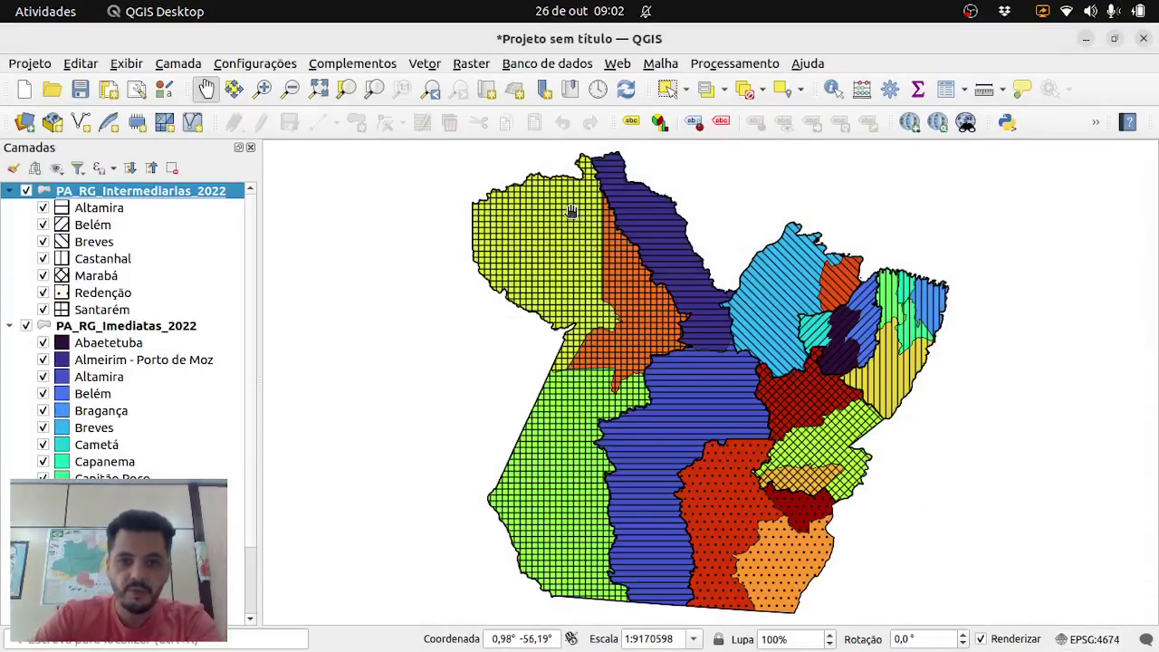
{"action": "scroll", "coordinate": [595, 328], "scroll_direction": "up", "scroll_amount": 3}
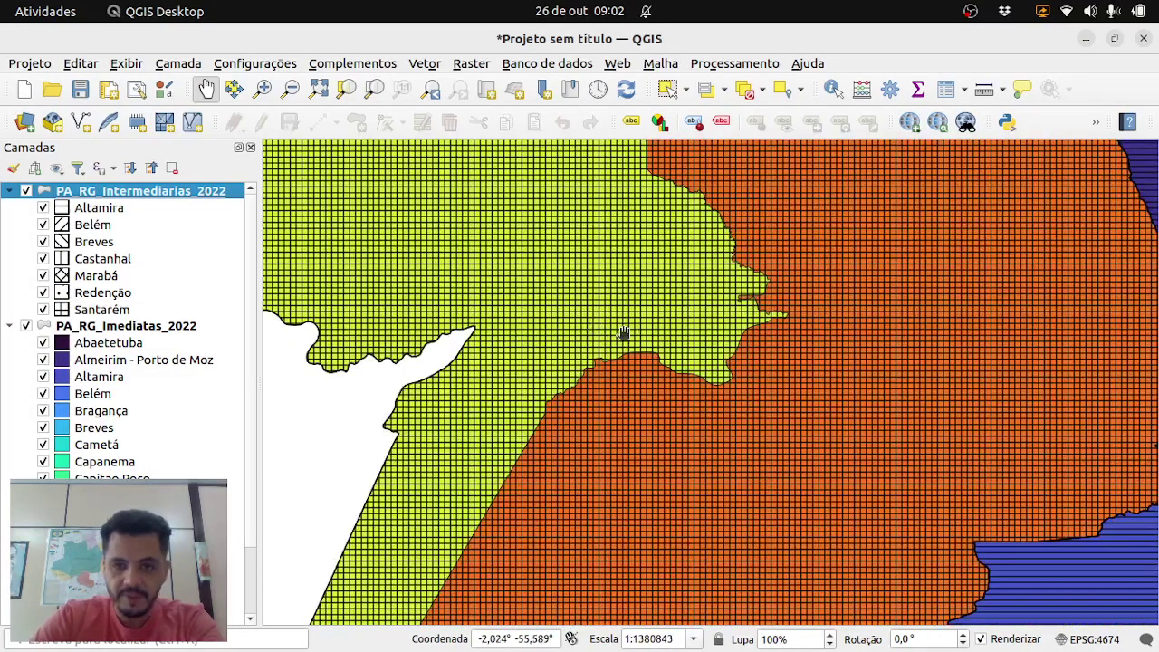
{"action": "scroll", "coordinate": [646, 352], "scroll_direction": "down", "scroll_amount": 3}
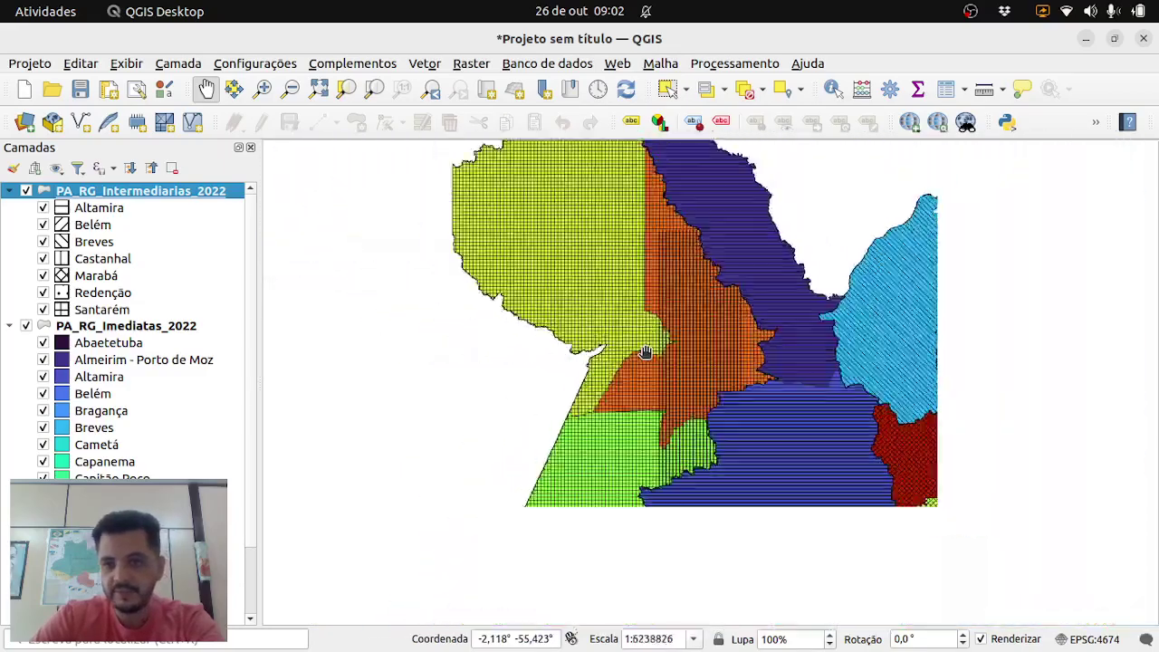
{"action": "scroll", "coordinate": [977, 343], "scroll_direction": "up", "scroll_amount": 1}
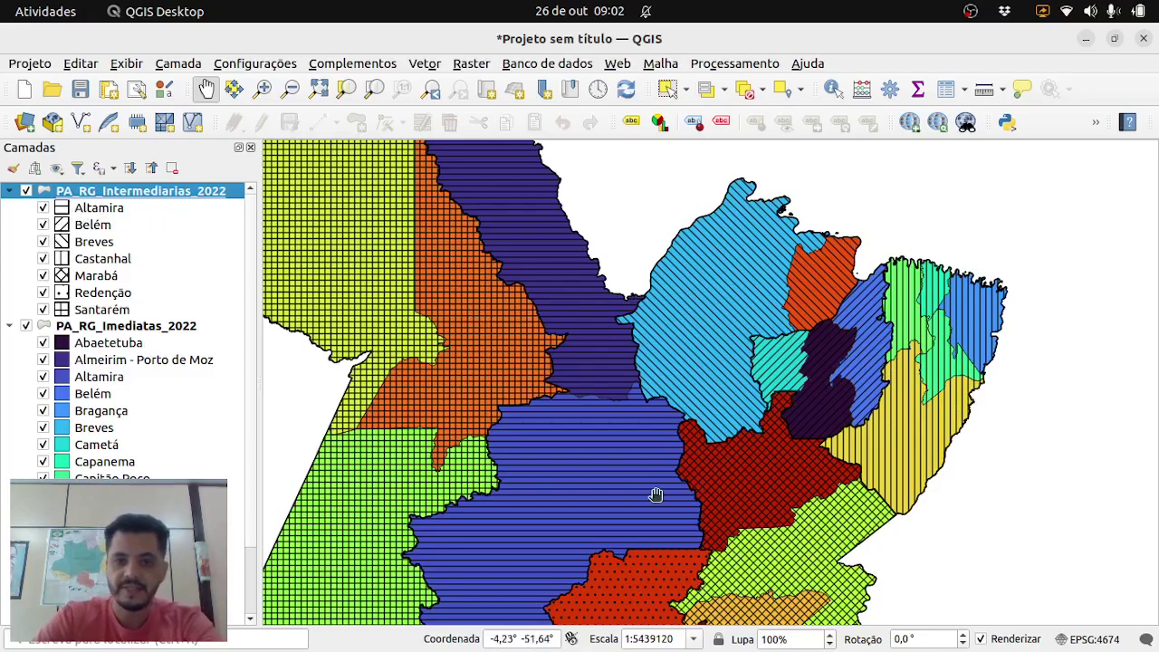
{"action": "scroll", "coordinate": [656, 494], "scroll_direction": "down", "scroll_amount": 1}
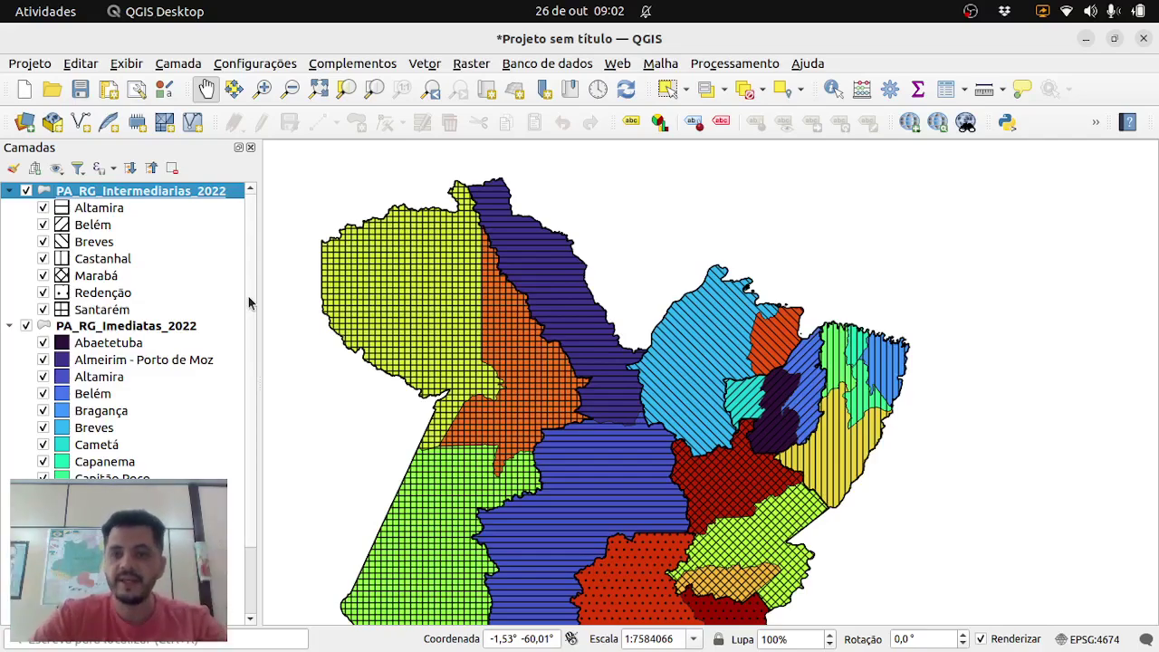
{"action": "left_click_drag", "start_coordinate": [597, 449], "coordinate": [680, 386]}
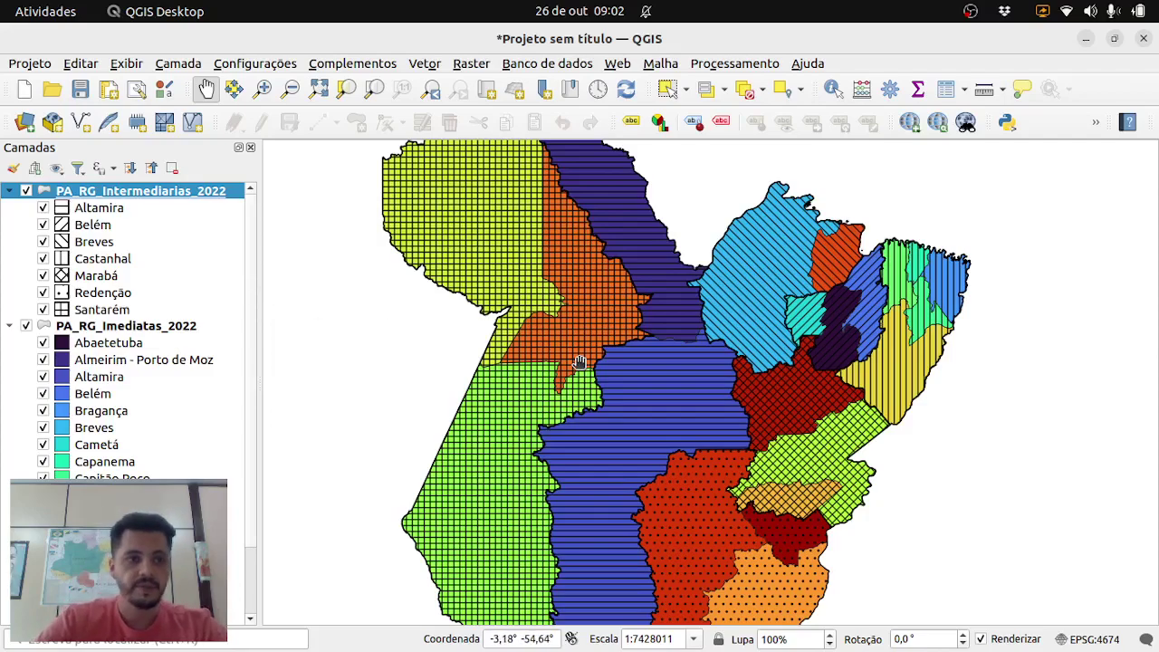
Create a new print layout titled mapa_rg_inter_imed_ibge
{"action": "left_click", "coordinate": [36, 65]}
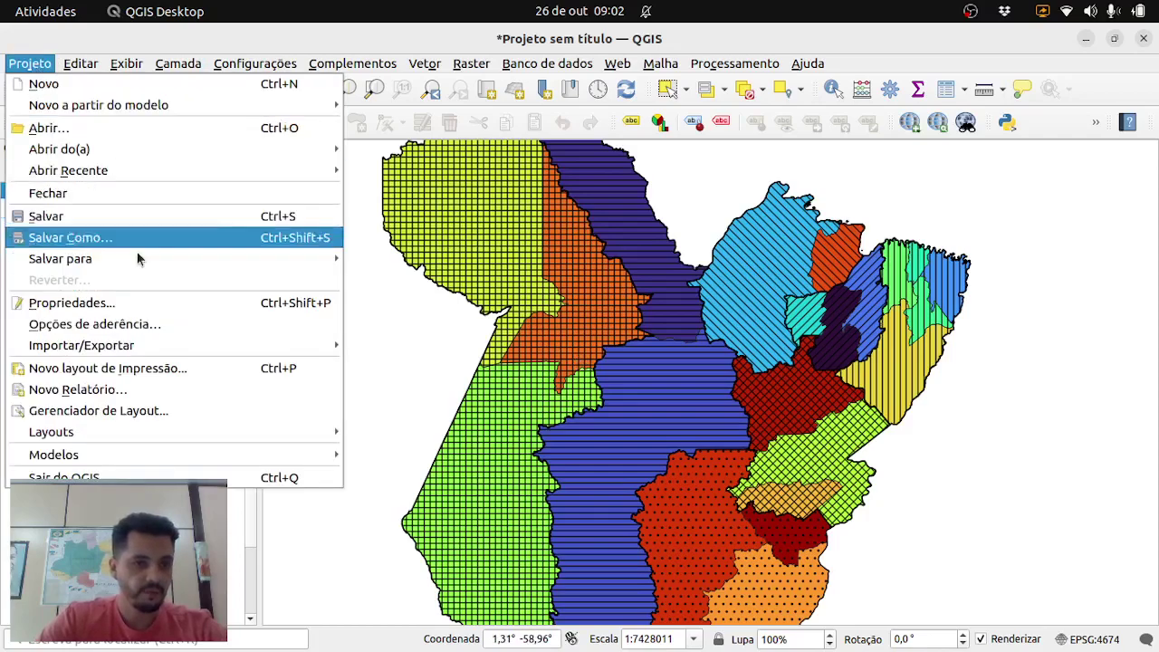
{"action": "left_click", "coordinate": [98, 372]}
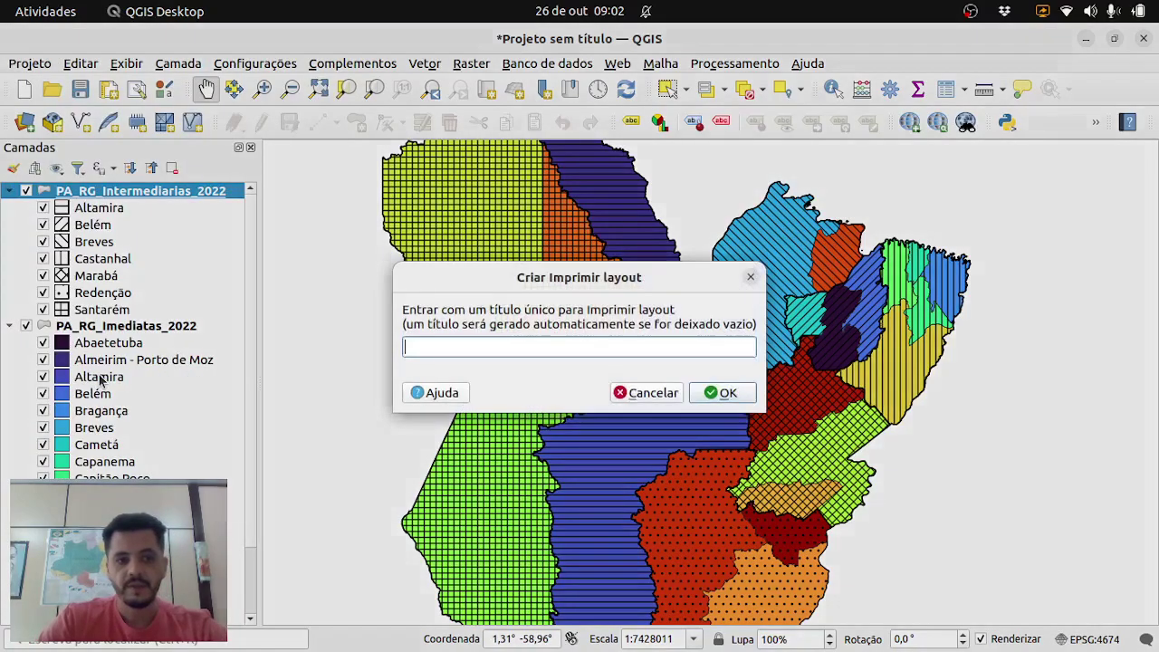
{"action": "type", "text": "mapa_rg_inter_ime"}
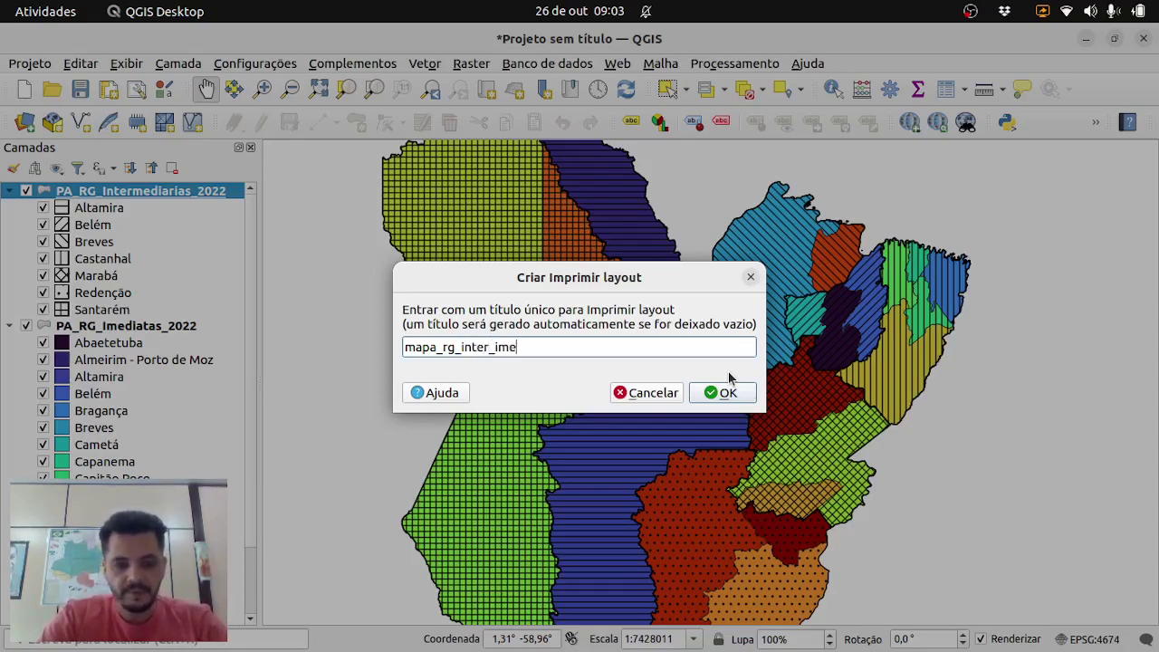
{"action": "key", "text": "BackSpace"}
{"action": "type", "text": "bege"}
{"action": "key", "text": "BackSpace"}
{"action": "key", "text": "BackSpace"}
{"action": "key", "text": "BackSpace"}
{"action": "key", "text": "BackSpace"}
{"action": "type", "text": "bge"}
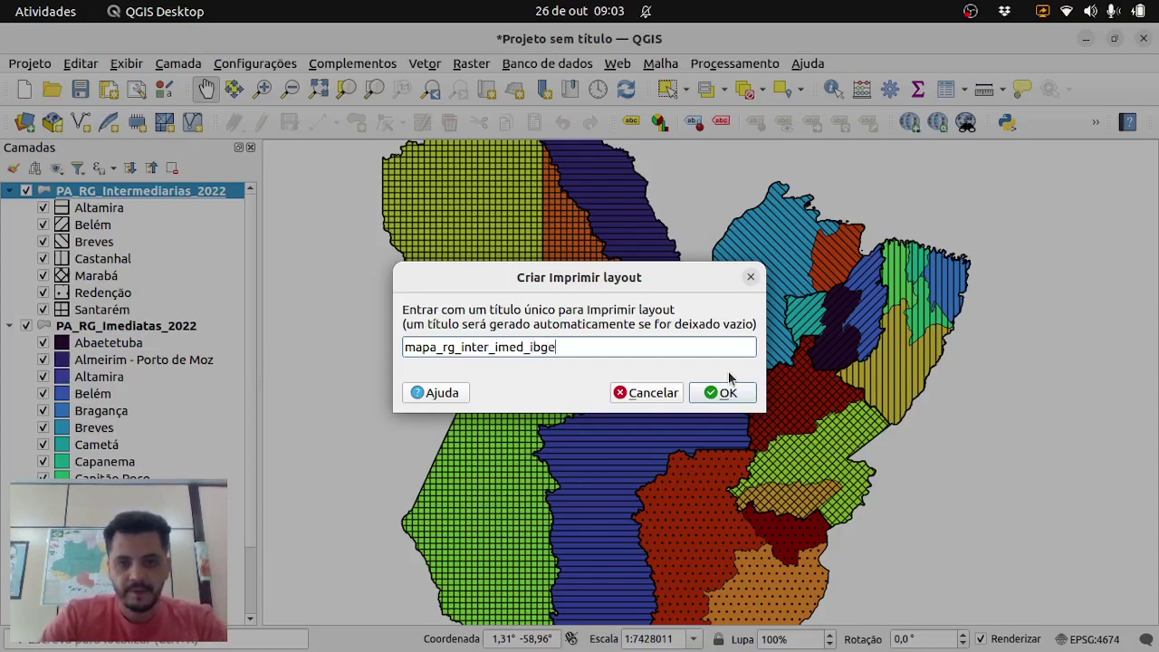
{"action": "left_click", "coordinate": [724, 393]}
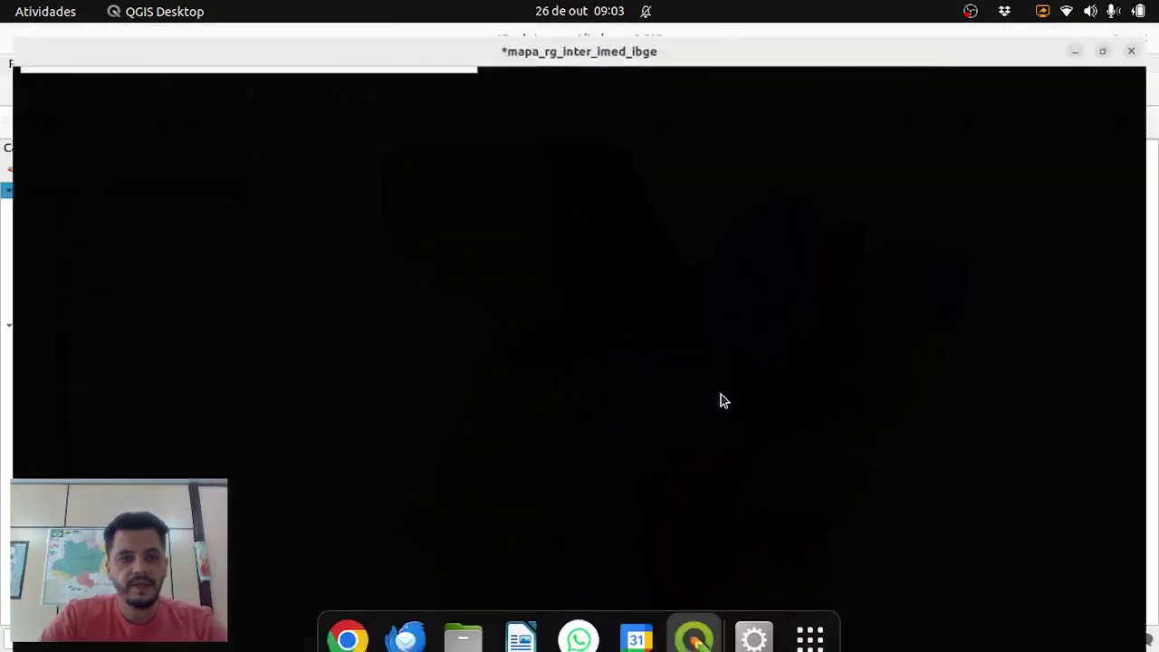
Add a map to the layout page and narrow its frame to about 180 mm wide by 187 mm high
{"action": "scroll", "coordinate": [448, 417], "scroll_direction": "up", "scroll_amount": 5}
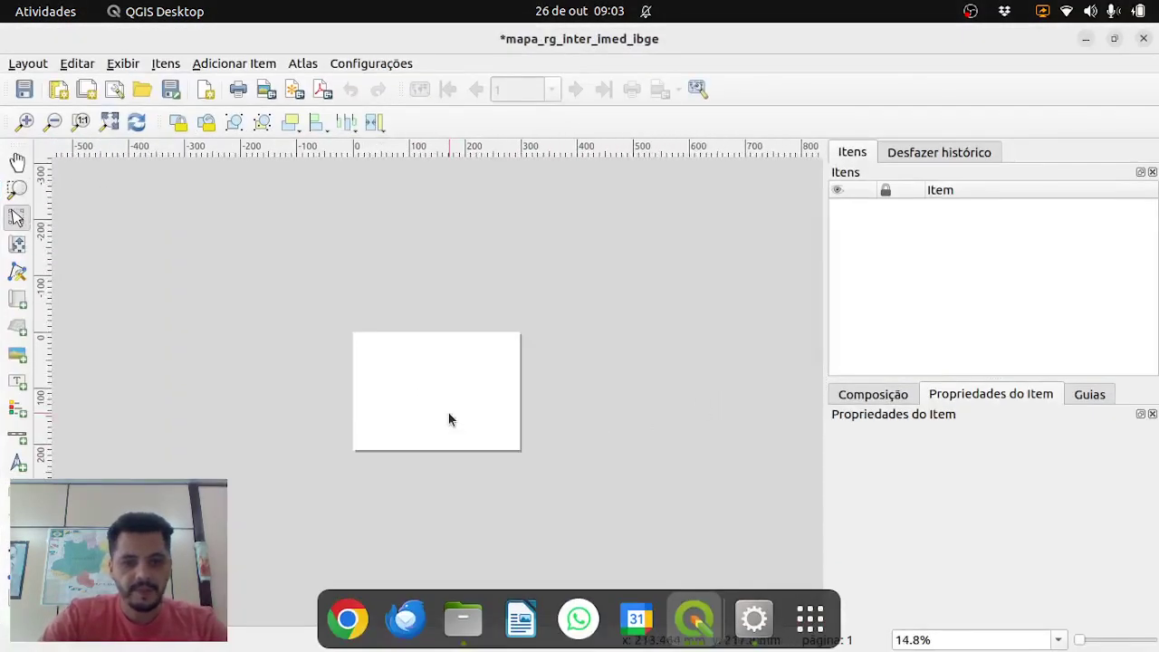
{"action": "scroll", "coordinate": [448, 419], "scroll_direction": "up", "scroll_amount": 2}
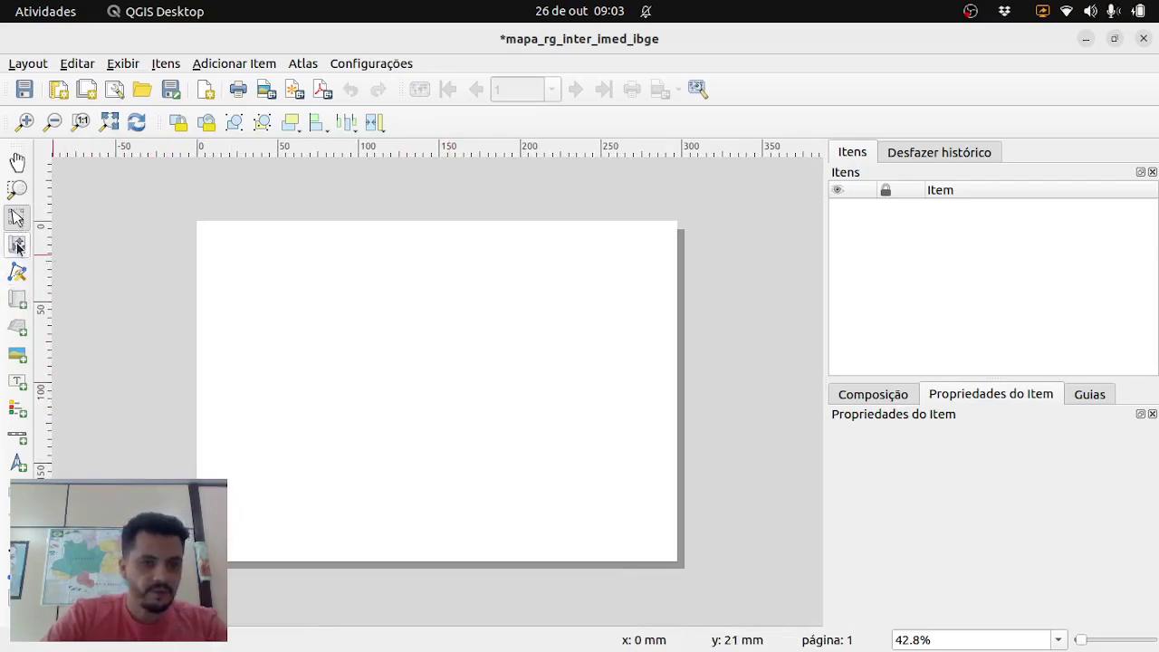
{"action": "left_click", "coordinate": [19, 299]}
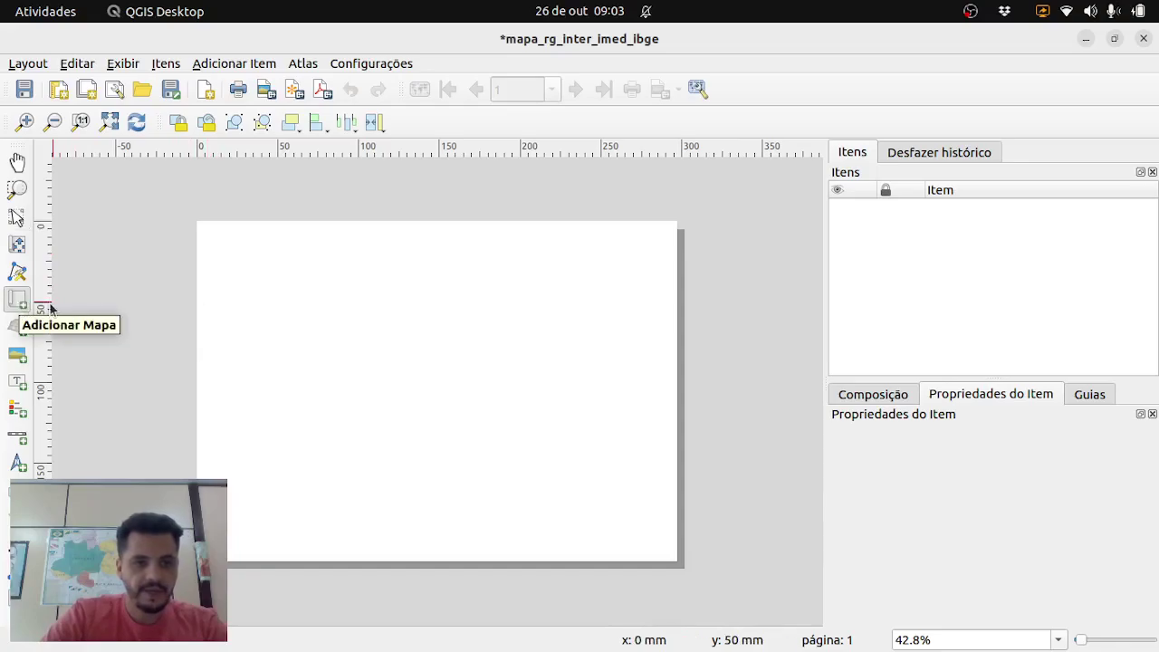
{"action": "left_click_drag", "start_coordinate": [218, 241], "coordinate": [552, 543]}
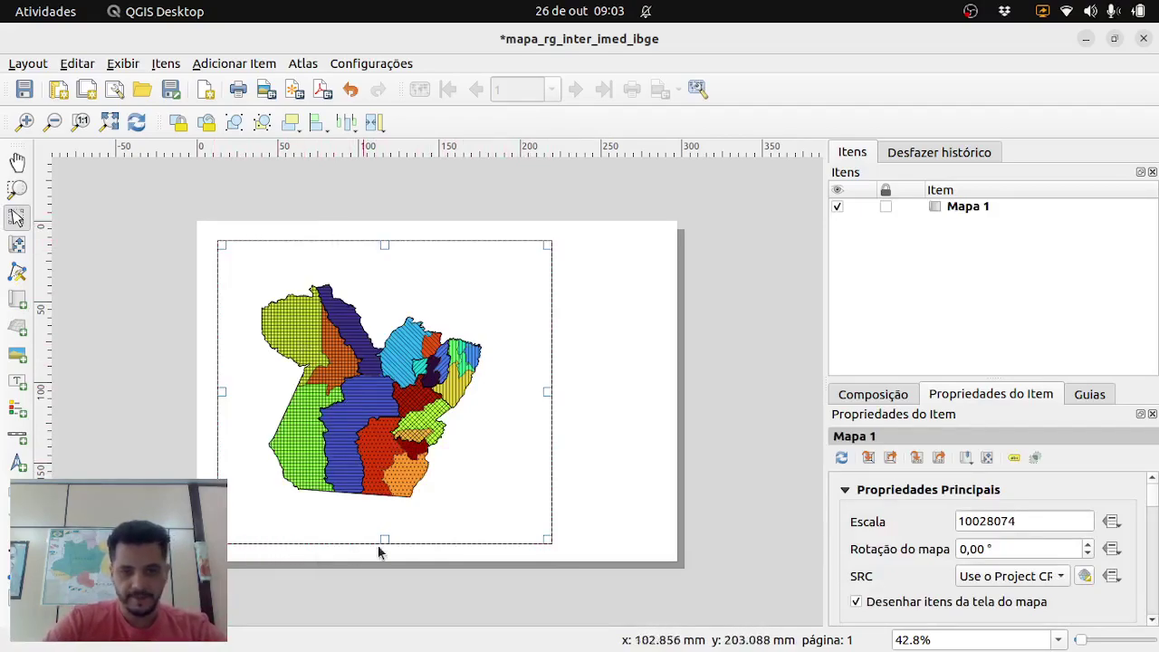
{"action": "left_click_drag", "start_coordinate": [549, 405], "coordinate": [510, 403]}
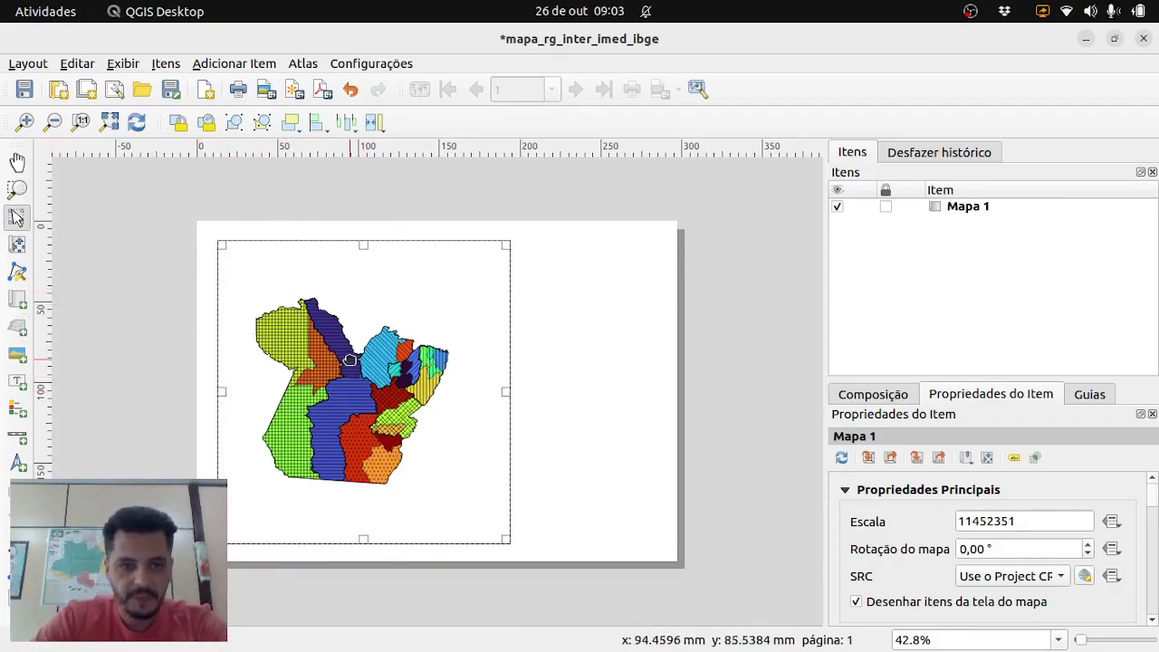
Enlarge the content of Mapa 1 inside its frame and set the map scale to 7492742
{"action": "left_click", "coordinate": [17, 245]}
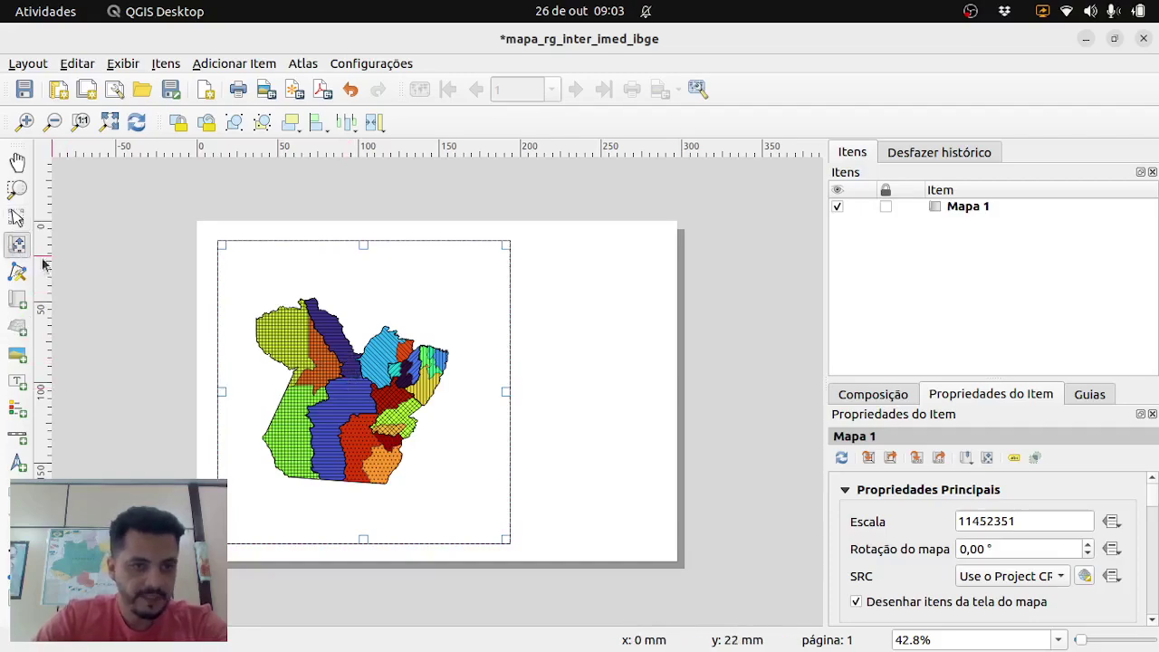
{"action": "scroll", "coordinate": [360, 405], "scroll_direction": "up", "scroll_amount": 3}
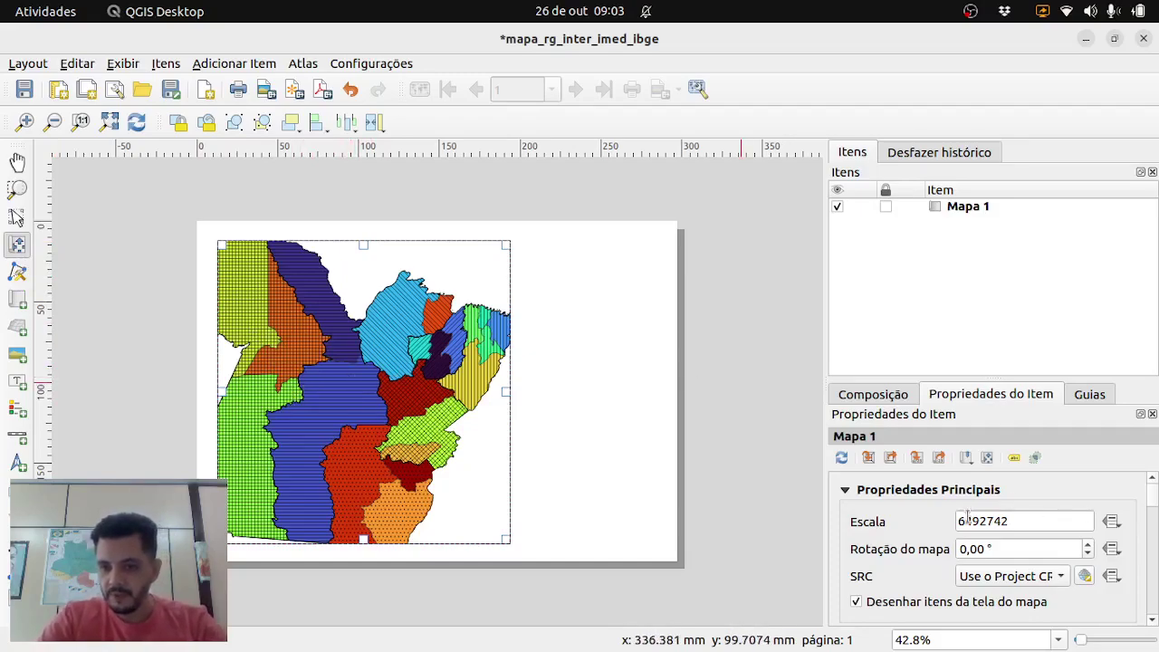
{"action": "left_click_drag", "start_coordinate": [1014, 523], "coordinate": [956, 521]}
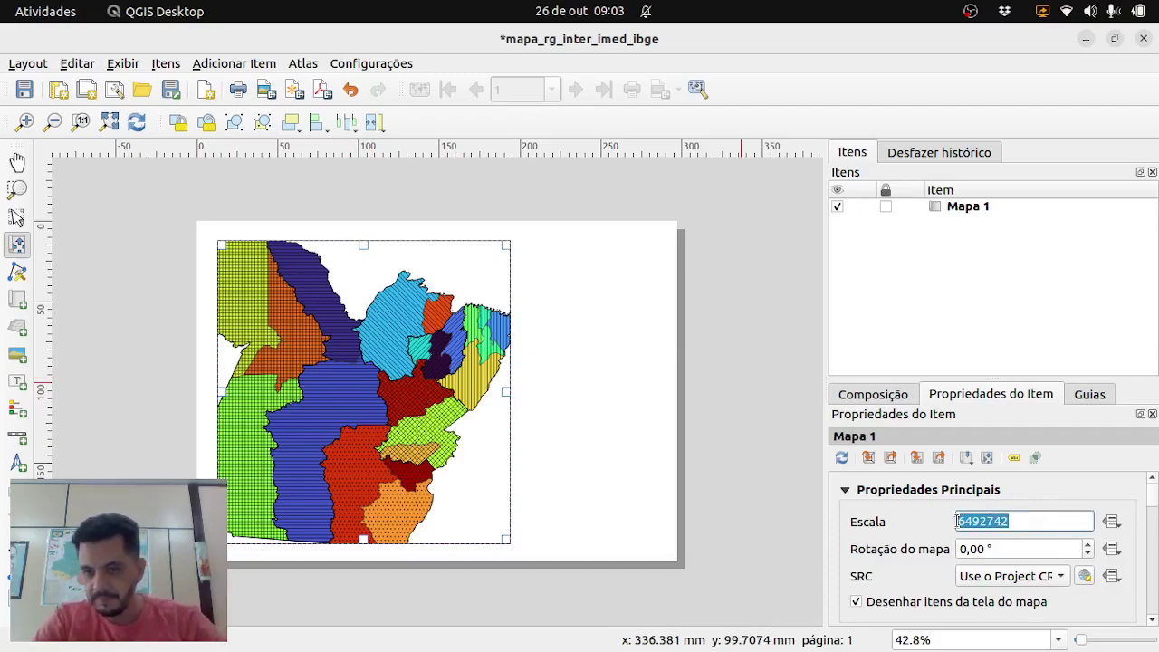
{"action": "left_click", "coordinate": [958, 520]}
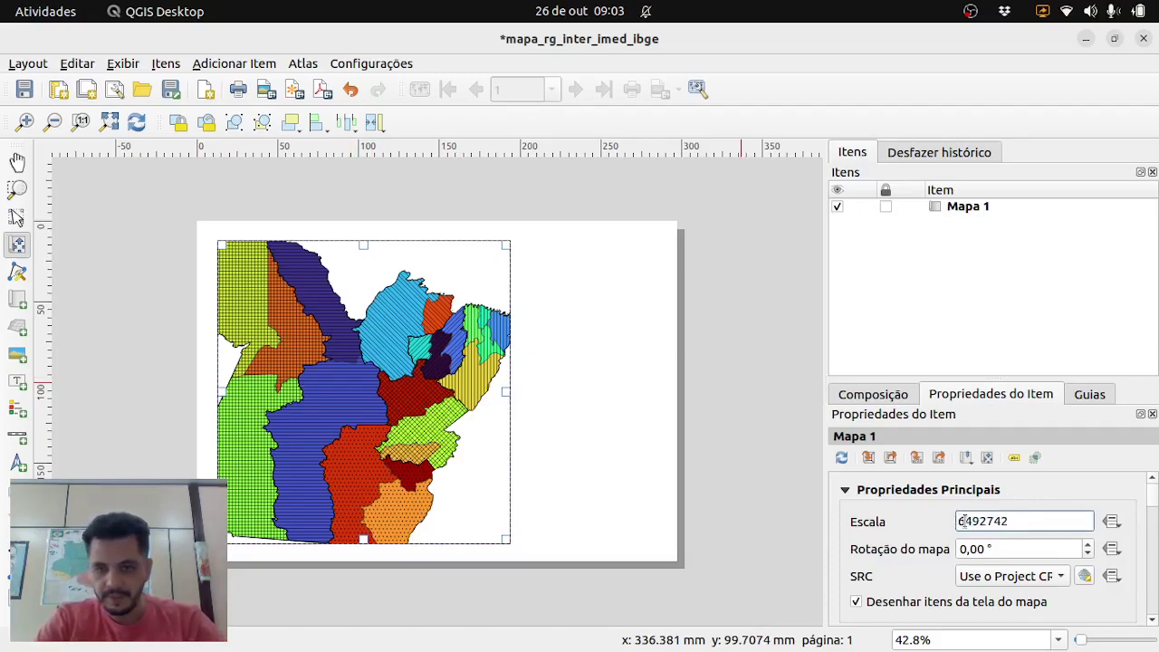
{"action": "left_click_drag", "start_coordinate": [962, 521], "coordinate": [957, 520]}
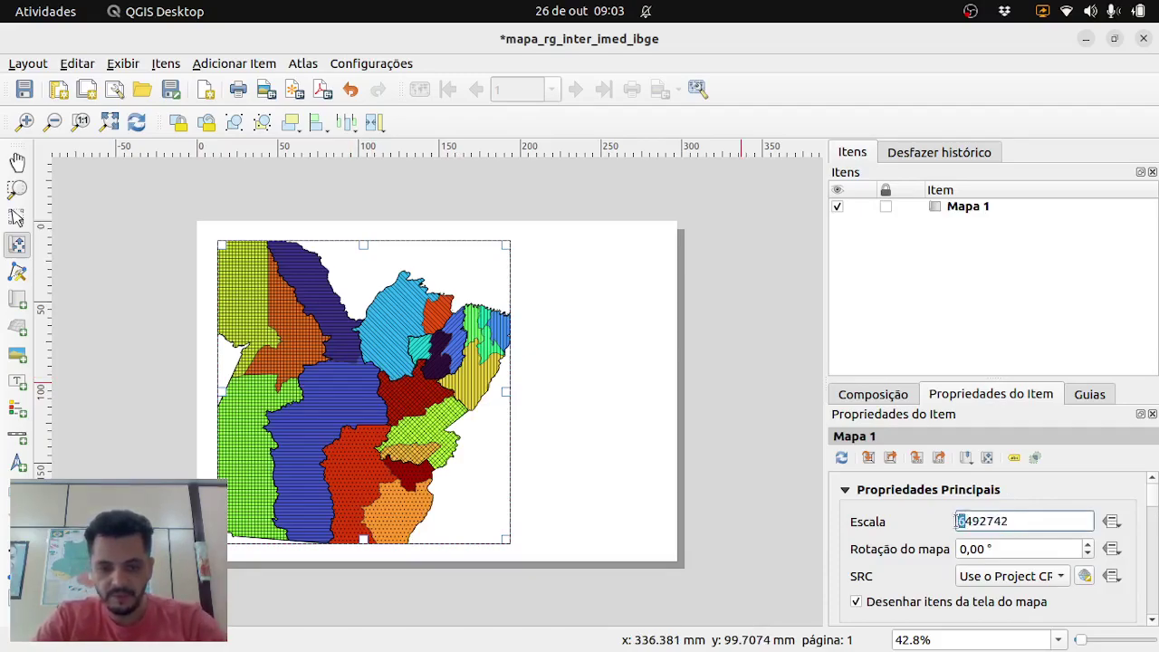
{"action": "left_click", "coordinate": [1013, 546]}
{"action": "left_click_drag", "start_coordinate": [966, 521], "coordinate": [953, 521]}
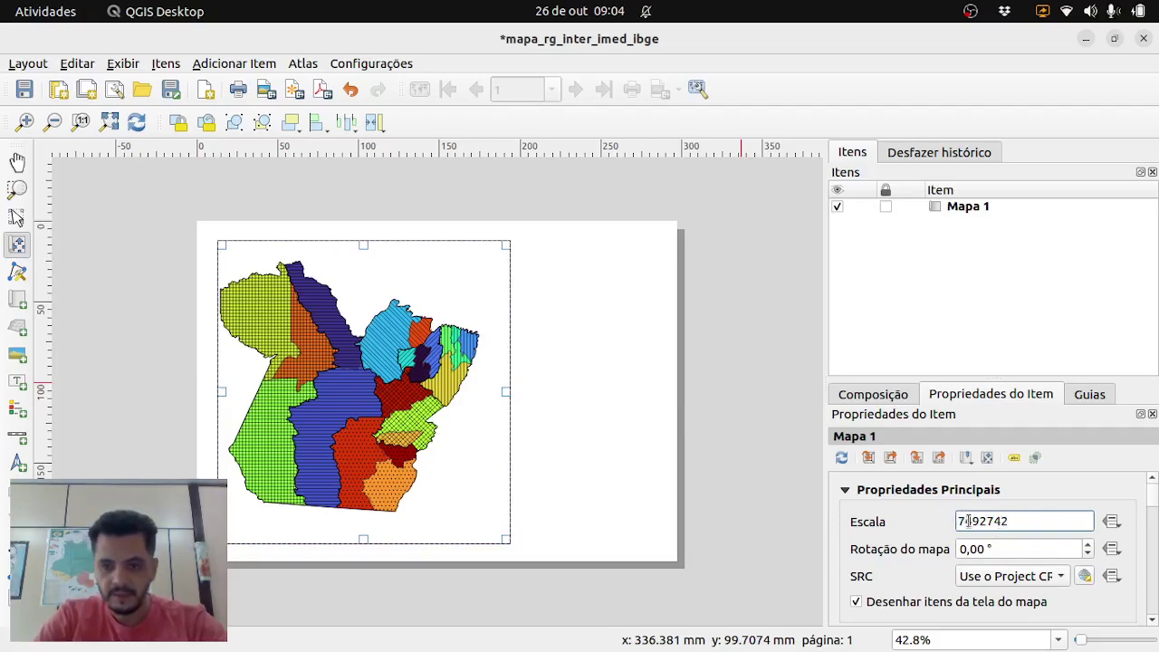
Set the scale of Mapa 1 to 8492742
{"action": "left_click_drag", "start_coordinate": [965, 522], "coordinate": [956, 522]}
{"action": "type", "text": "8"}
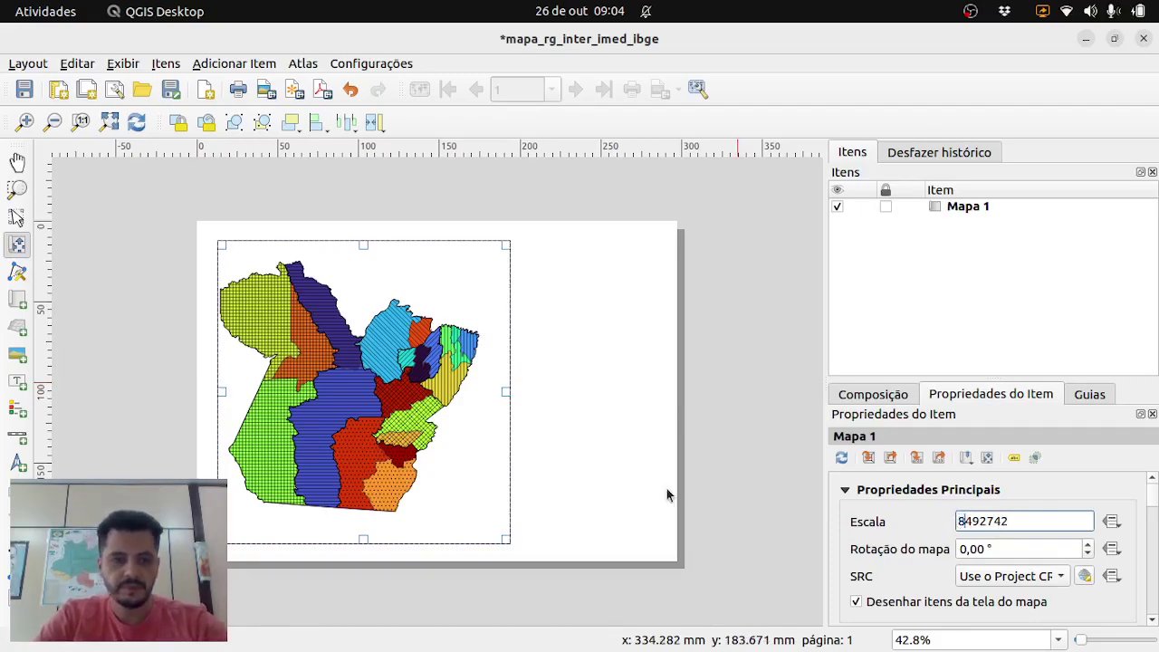
{"action": "left_click", "coordinate": [1005, 547]}
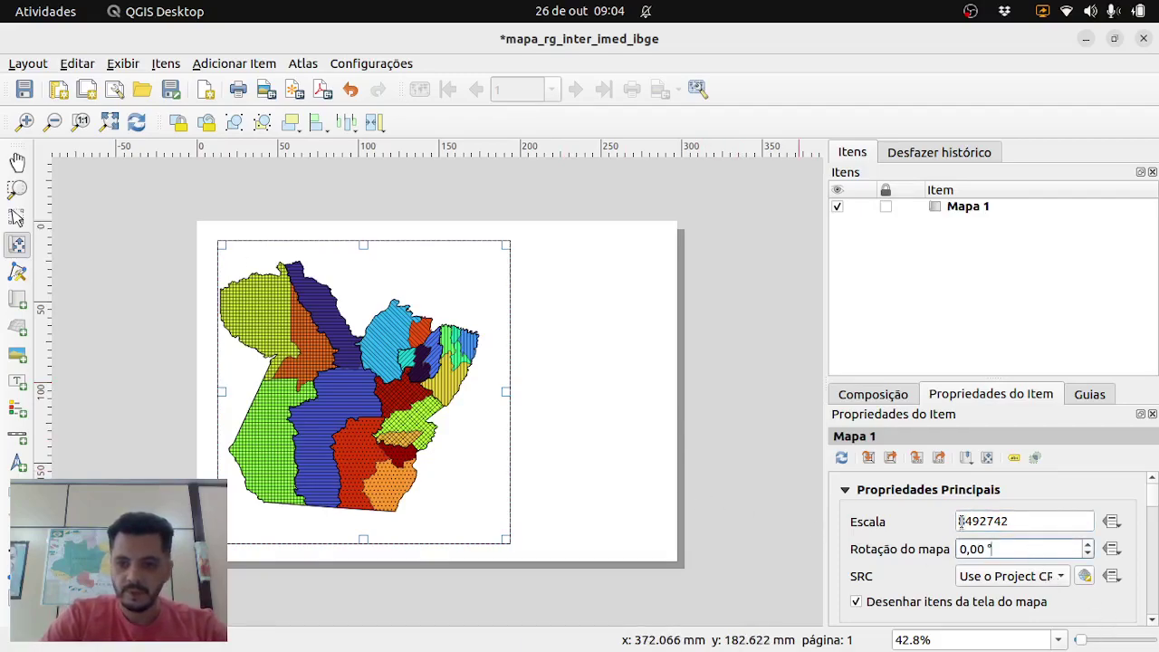
Set the scale of Mapa 1 to 8000000 and shift its content so the whole state fits inside the frame
{"action": "left_click", "coordinate": [965, 522]}
{"action": "double_click", "coordinate": [1039, 523]}
{"action": "type", "text": "80"}
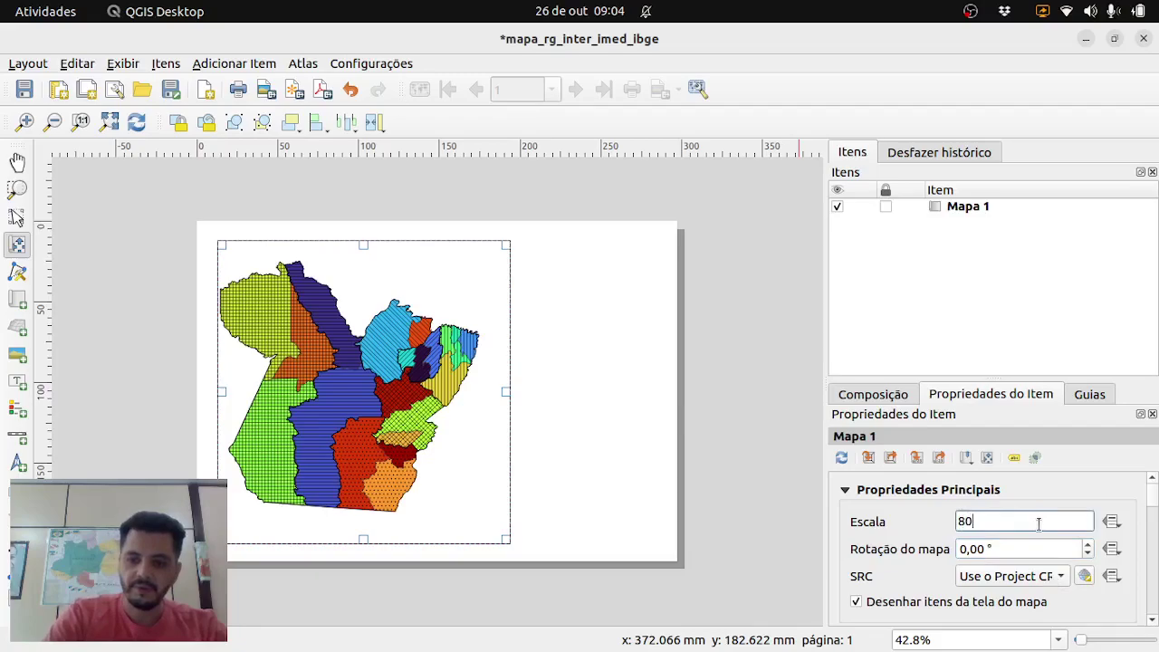
{"action": "type", "text": "00000"}
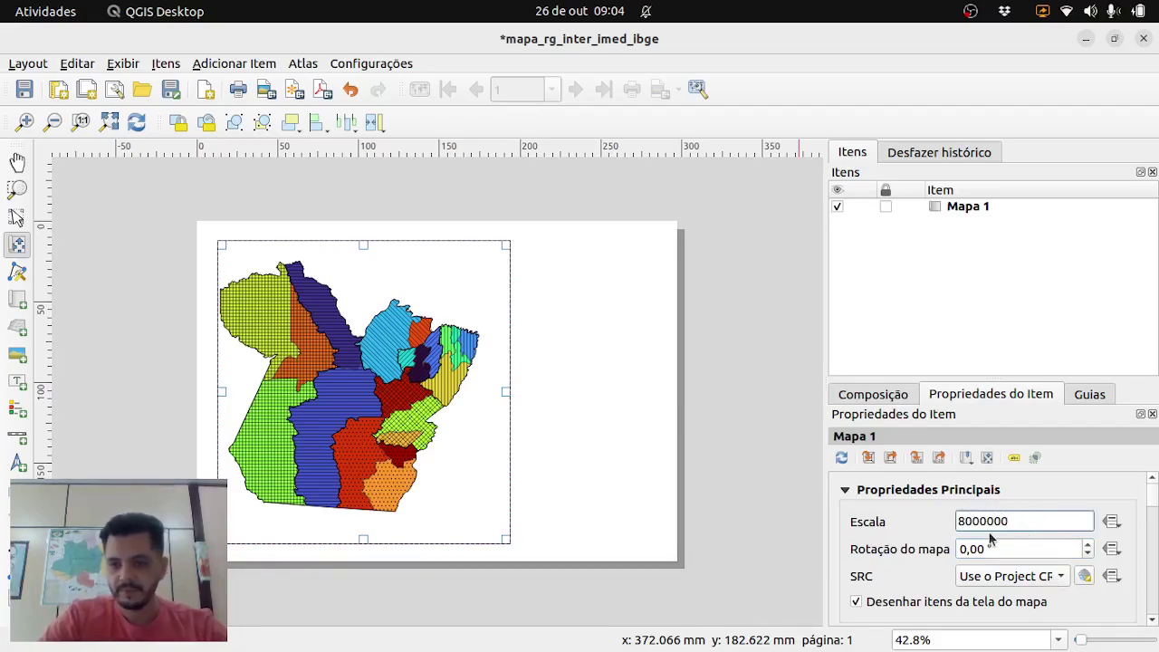
{"action": "key", "text": "BackSpace"}
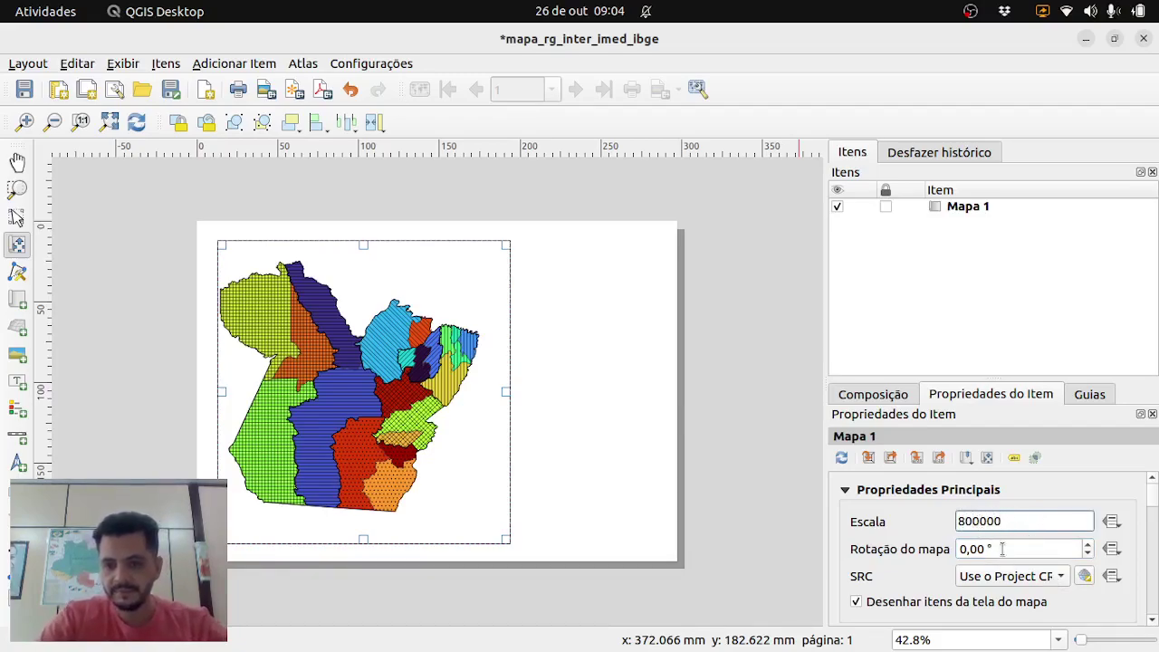
{"action": "left_click", "coordinate": [1003, 547]}
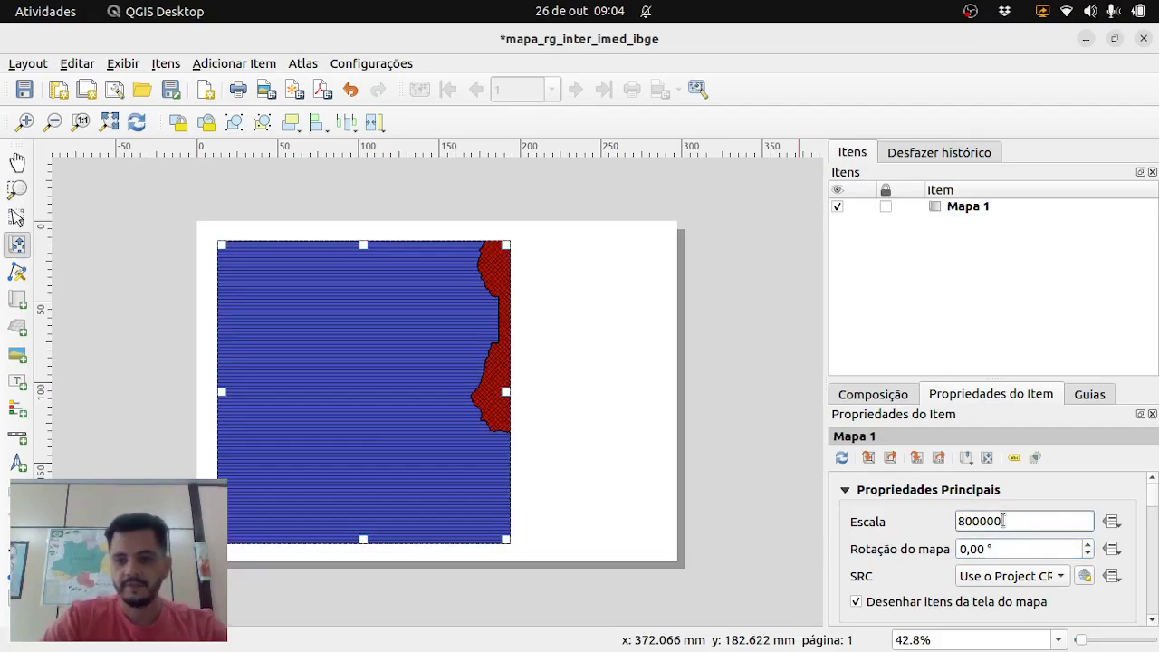
{"action": "left_click", "coordinate": [1002, 521]}
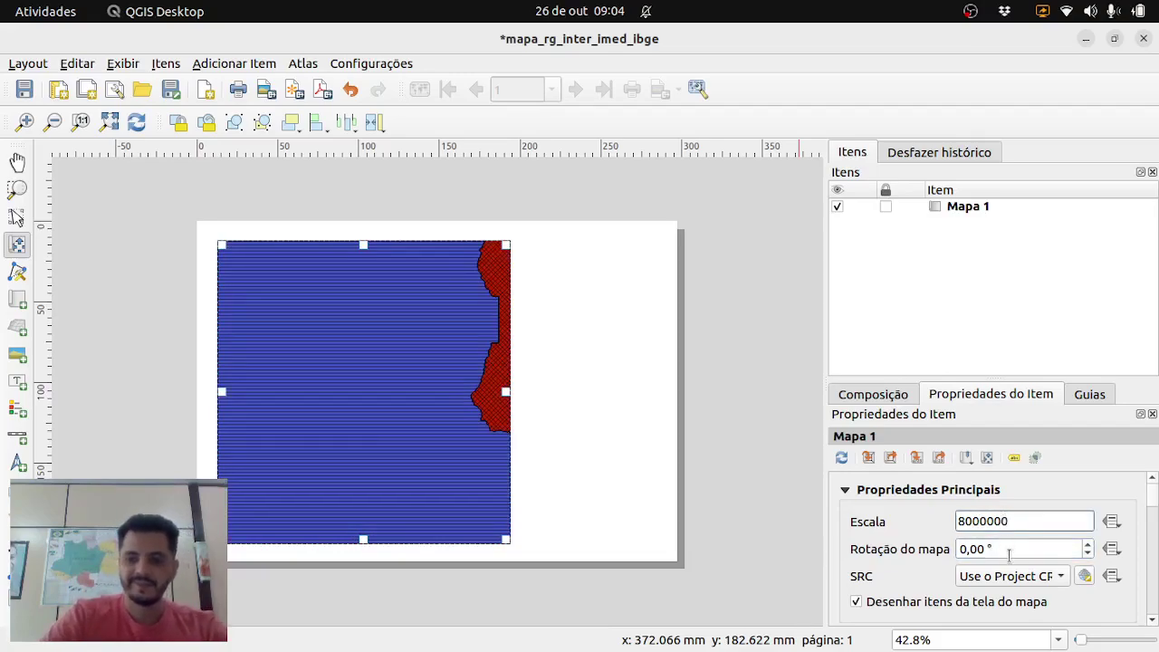
{"action": "left_click", "coordinate": [1008, 550]}
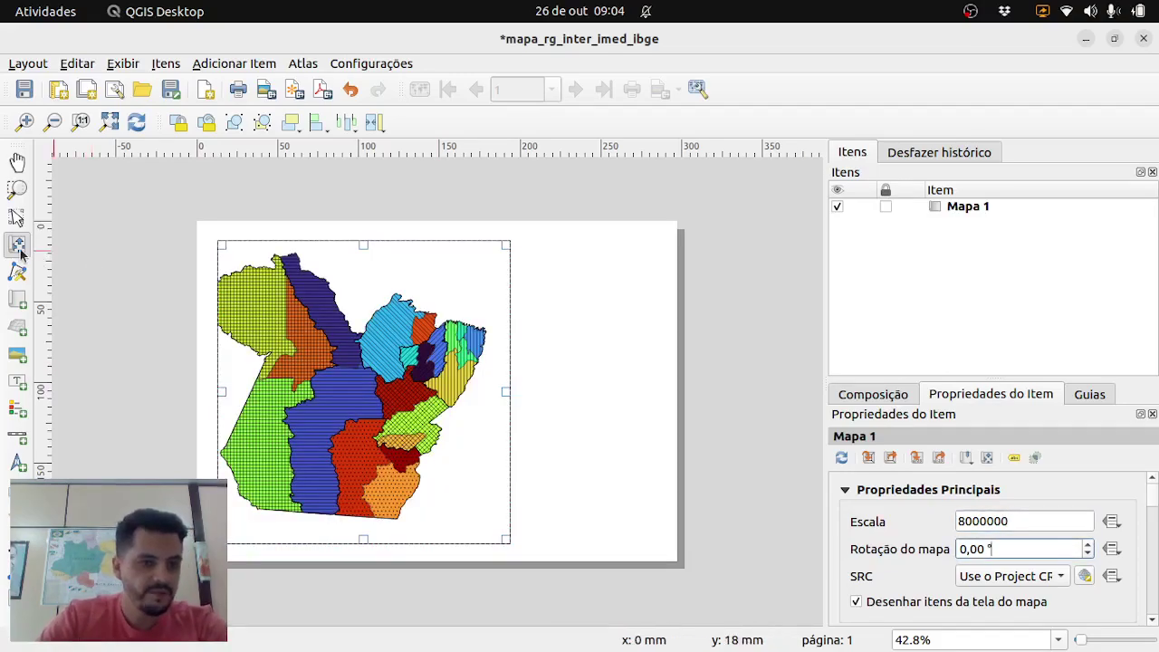
{"action": "left_click_drag", "start_coordinate": [339, 383], "coordinate": [358, 384]}
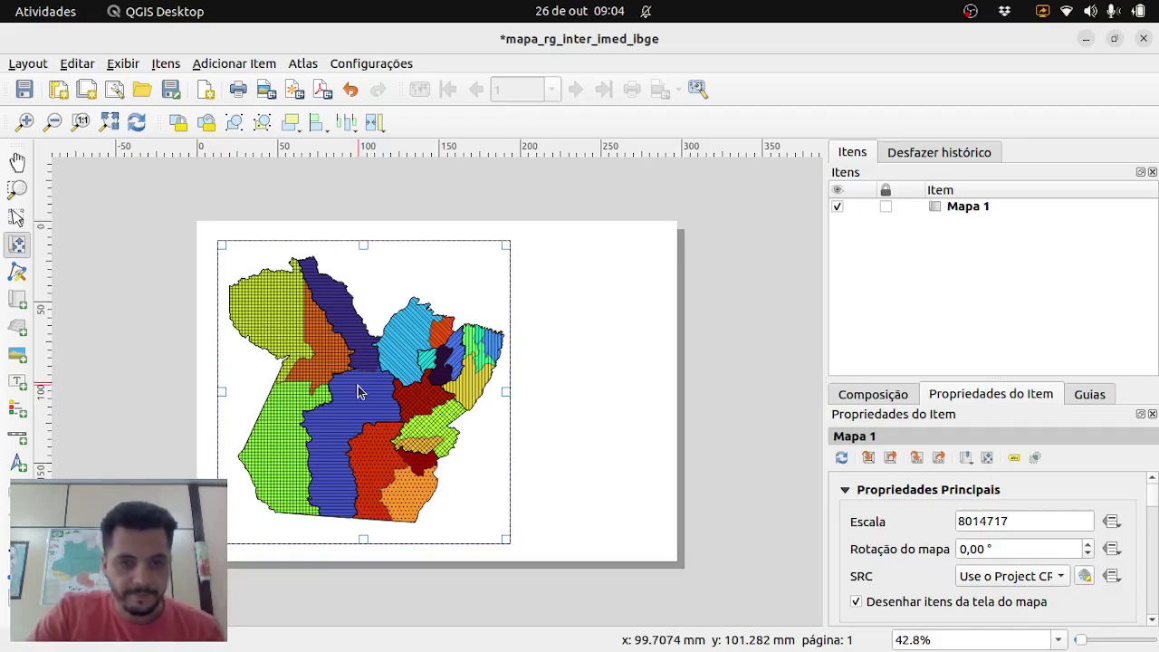
{"action": "left_click_drag", "start_coordinate": [358, 386], "coordinate": [356, 387]}
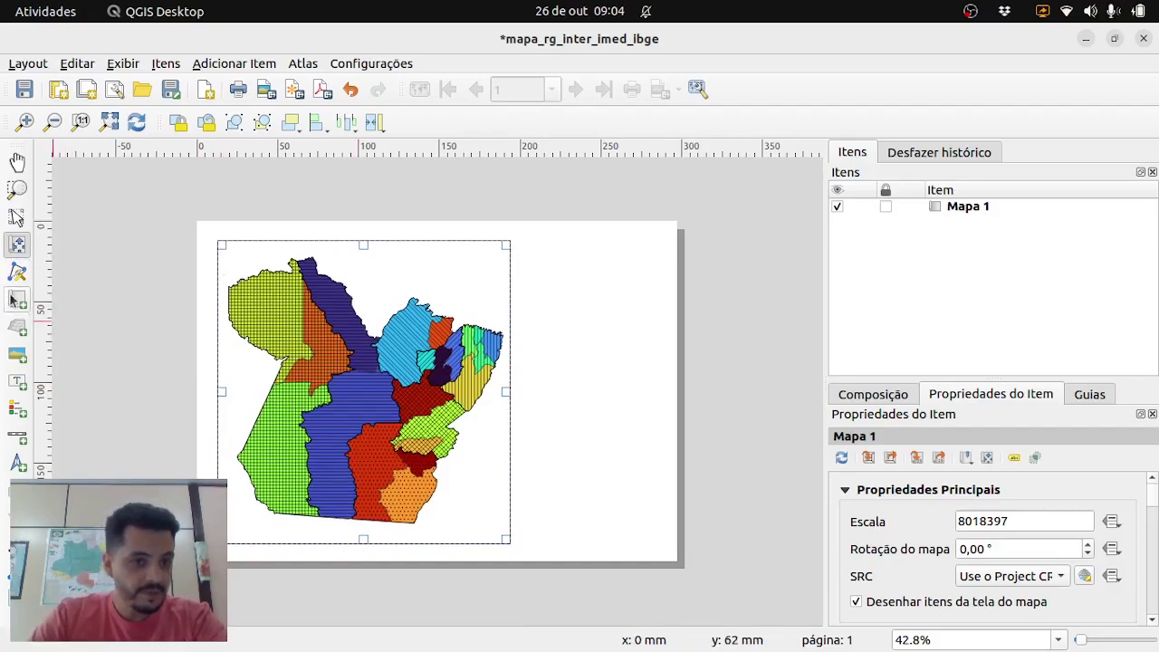
{"action": "left_click", "coordinate": [17, 409]}
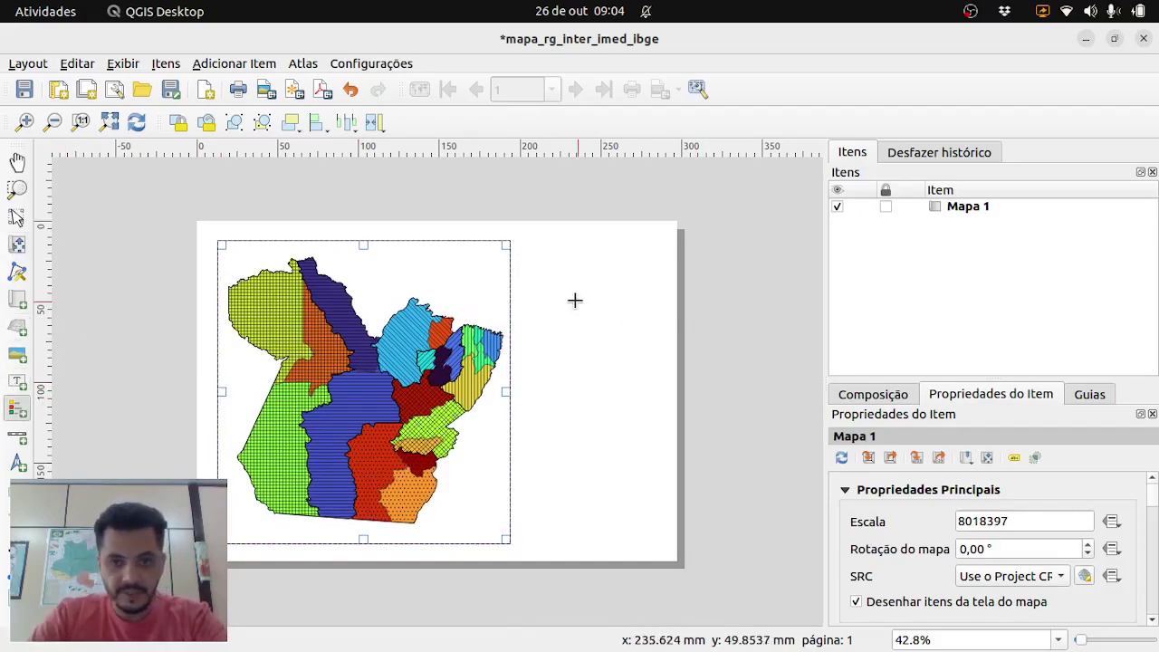
{"action": "left_click", "coordinate": [536, 281]}
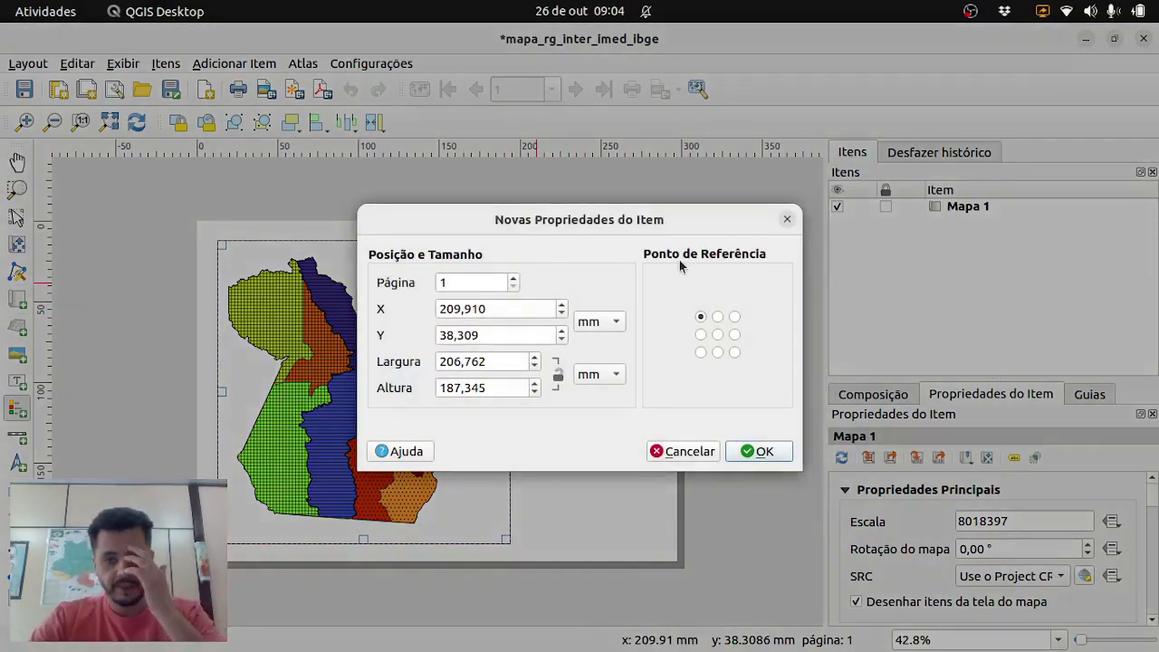
{"action": "left_click", "coordinate": [787, 219]}
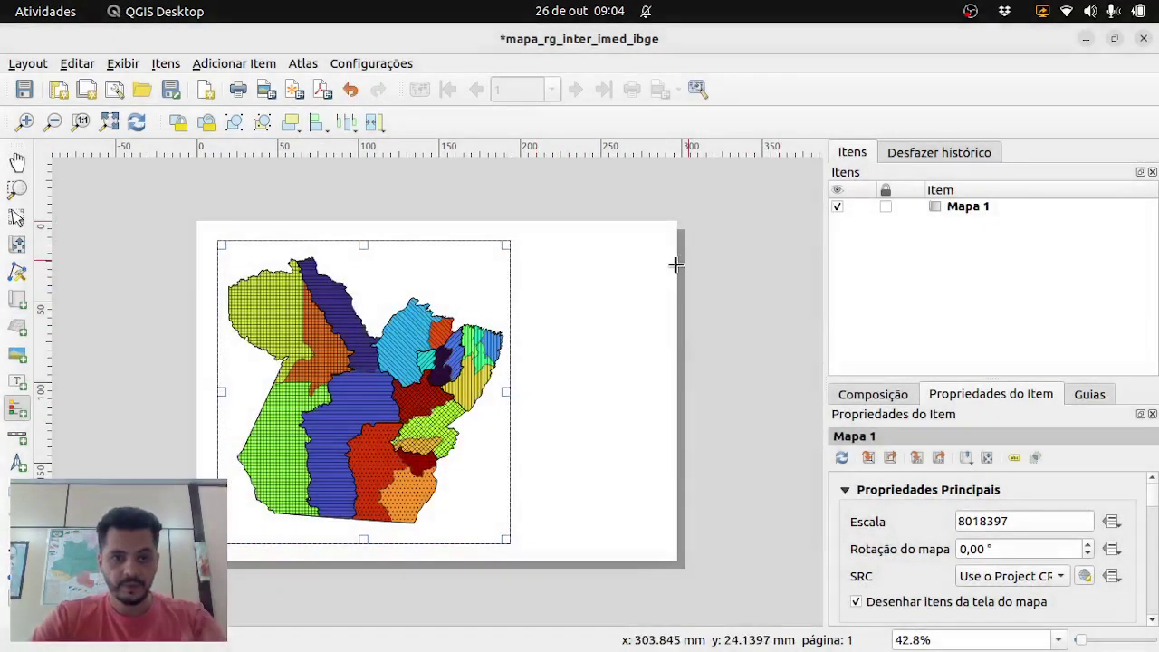
{"action": "left_click", "coordinate": [538, 283]}
{"action": "left_click", "coordinate": [688, 451]}
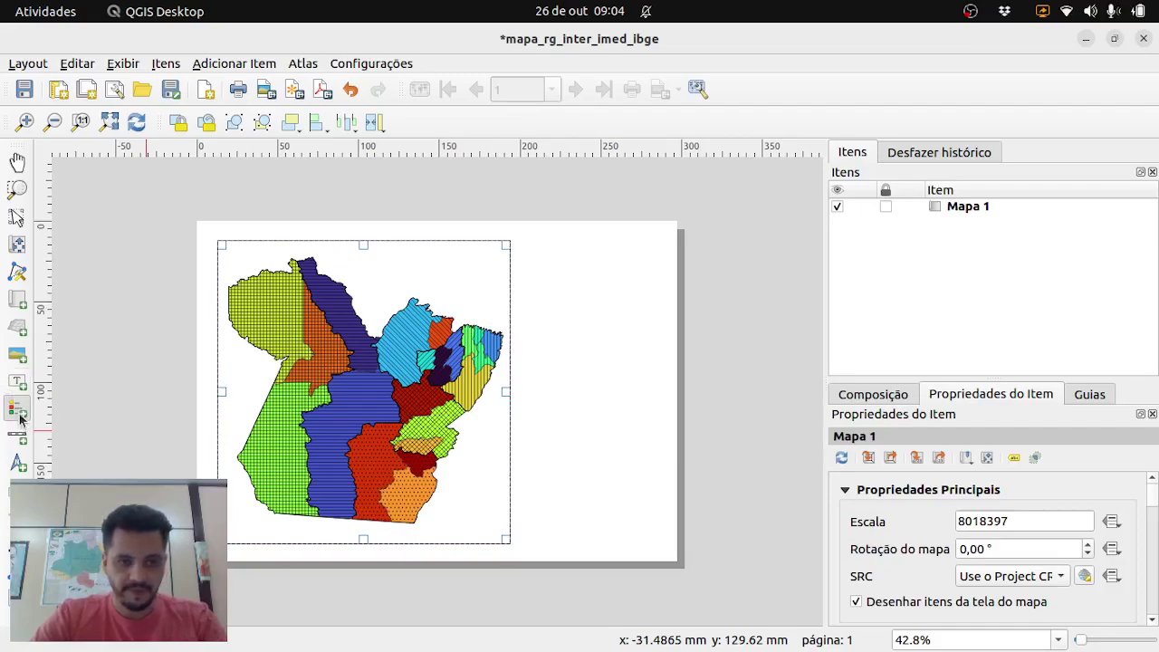
Add a legend in the empty page area beside the map and move it up to fit the page height
{"action": "left_click_drag", "start_coordinate": [531, 294], "coordinate": [662, 471]}
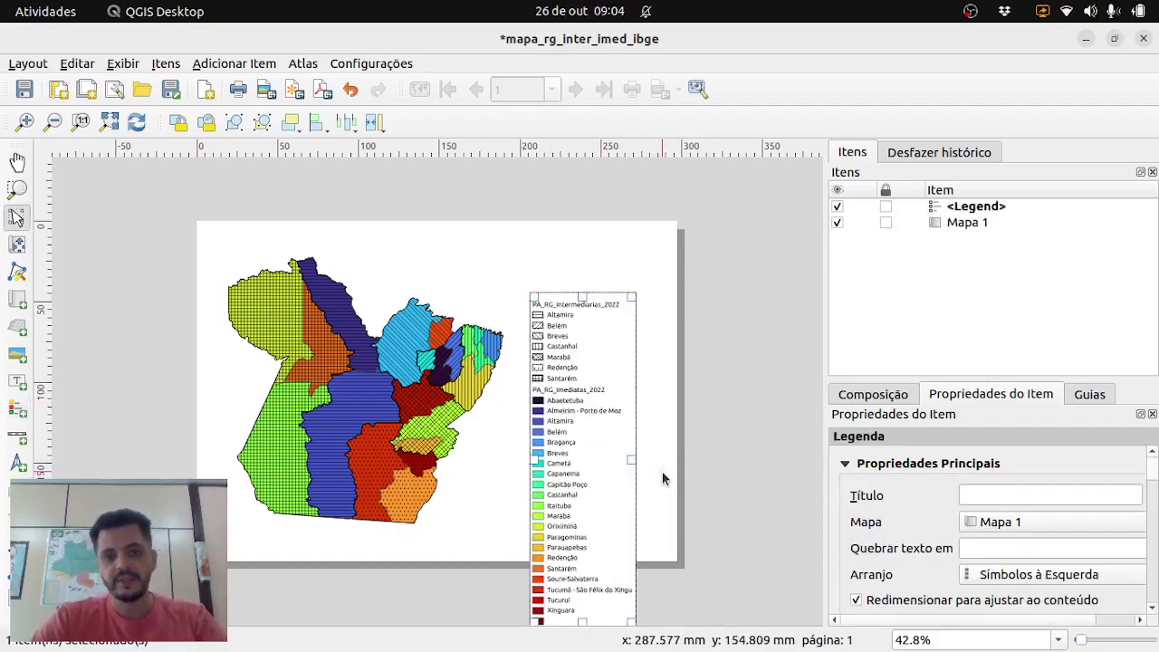
{"action": "left_click_drag", "start_coordinate": [599, 426], "coordinate": [594, 408]}
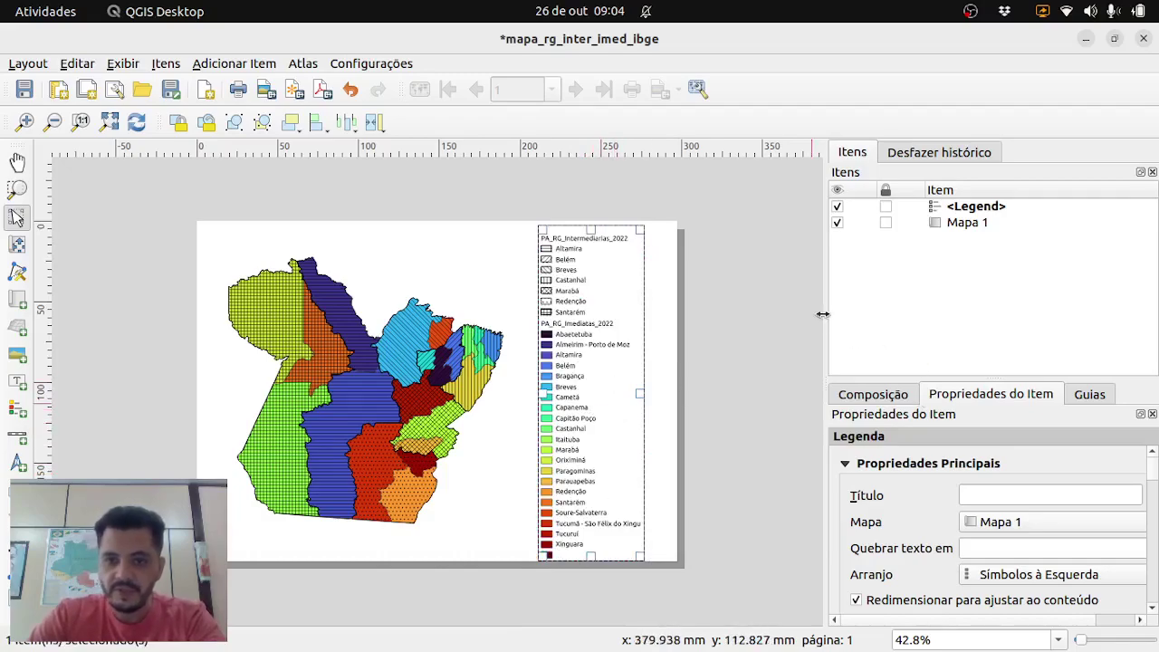
Make more room for the item properties by closing the Itens and Desfazer histórico panels, and title the legend Legenda
{"action": "left_click_drag", "start_coordinate": [826, 310], "coordinate": [727, 295]}
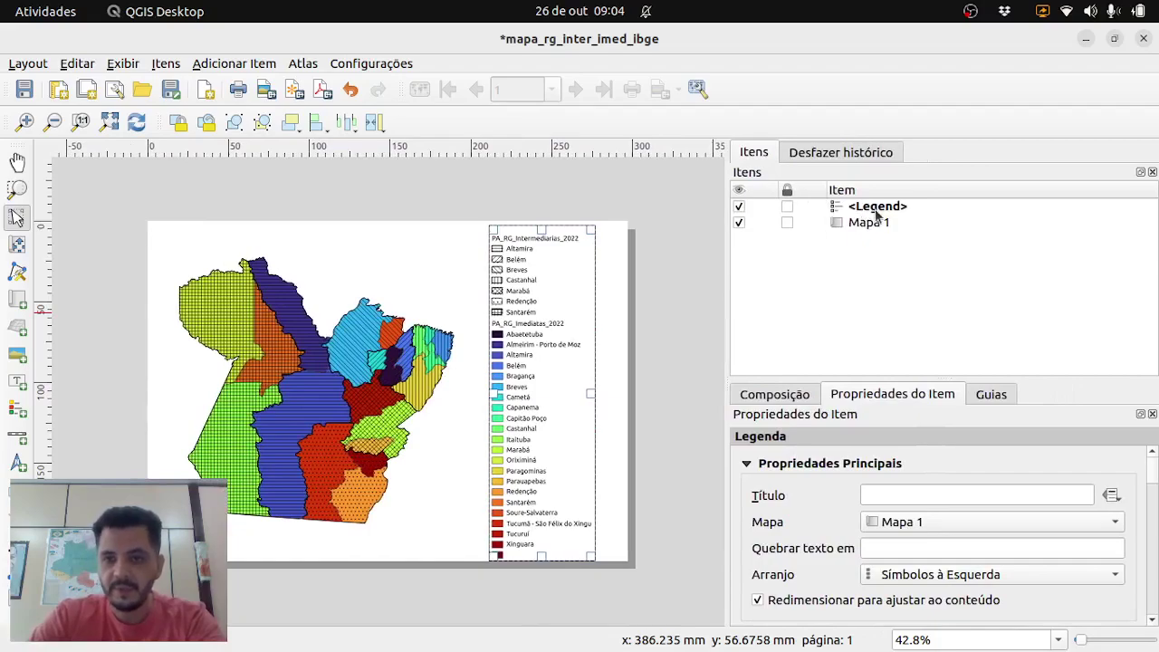
{"action": "left_click", "coordinate": [1152, 173]}
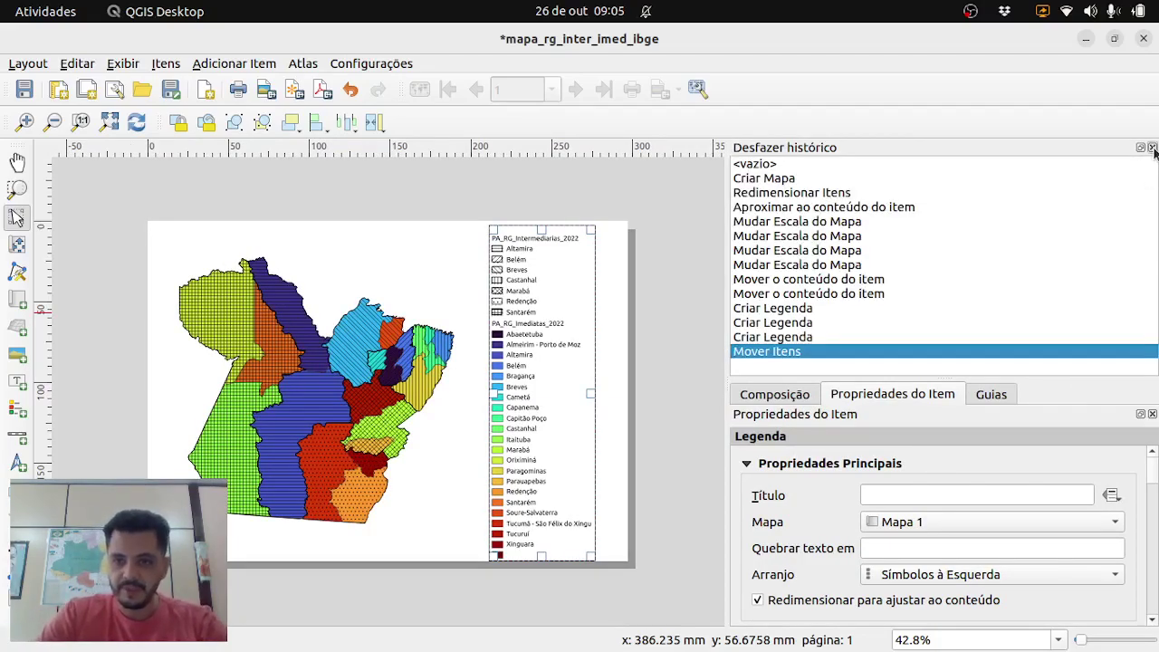
{"action": "left_click", "coordinate": [1152, 148]}
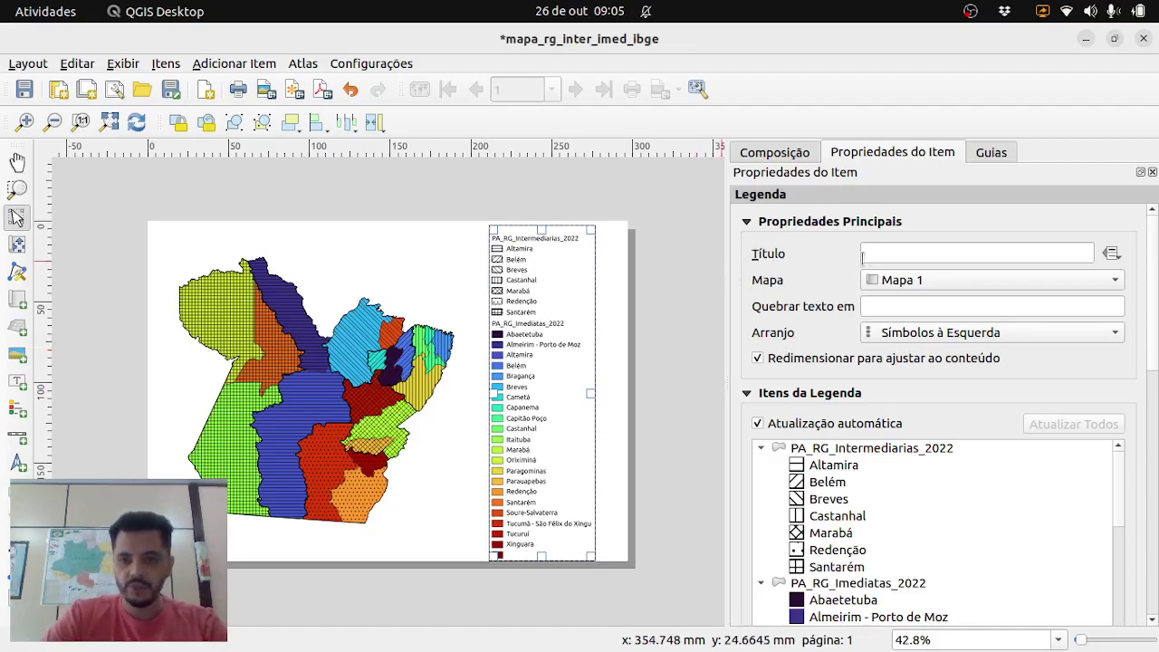
{"action": "left_click", "coordinate": [877, 256]}
{"action": "type", "text": "Legenda"}
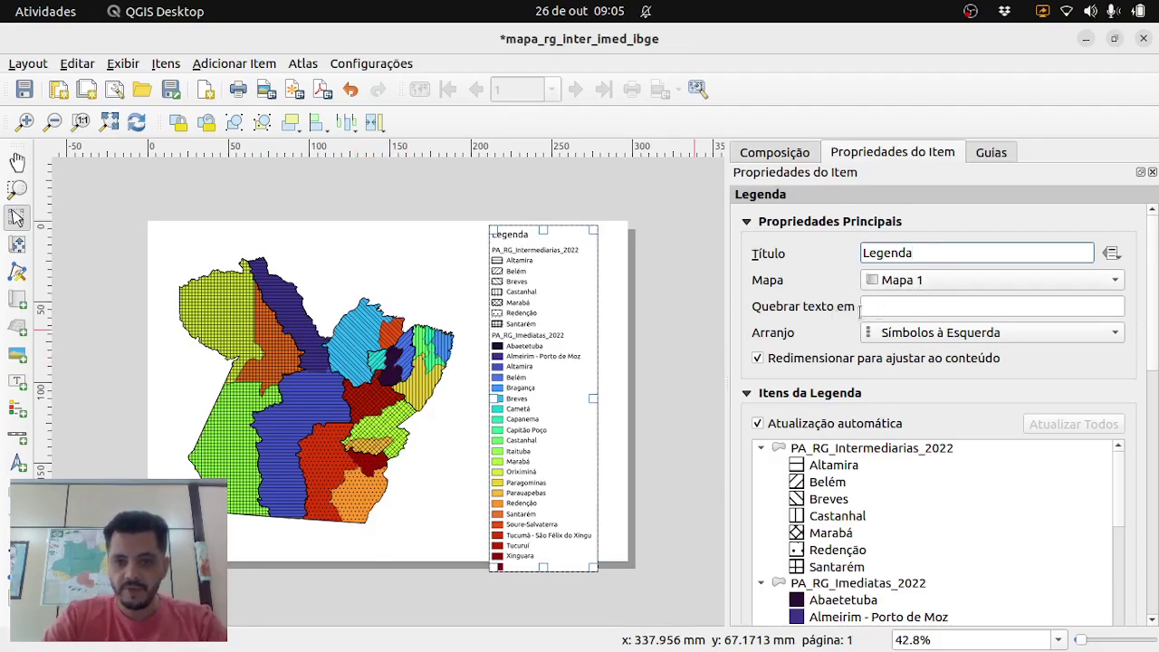
Select the PA_RG_Intermediarias_2022 legend entry and turn off the legend's automatic update
{"action": "left_click_drag", "start_coordinate": [1156, 263], "coordinate": [1156, 331]}
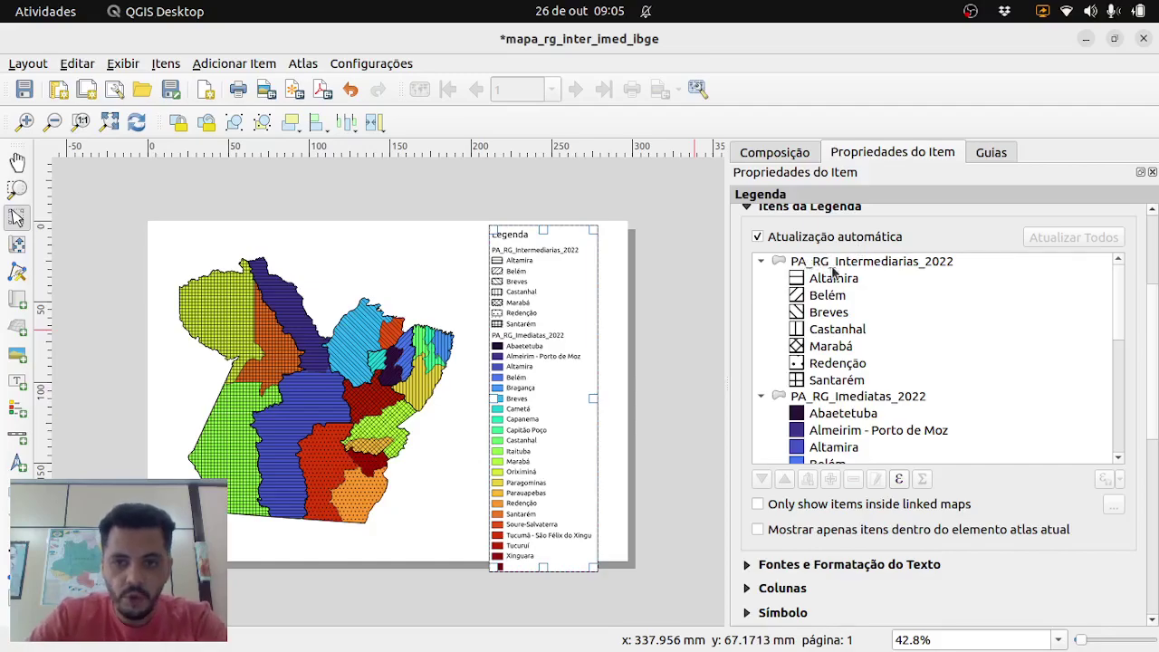
{"action": "left_click", "coordinate": [915, 263]}
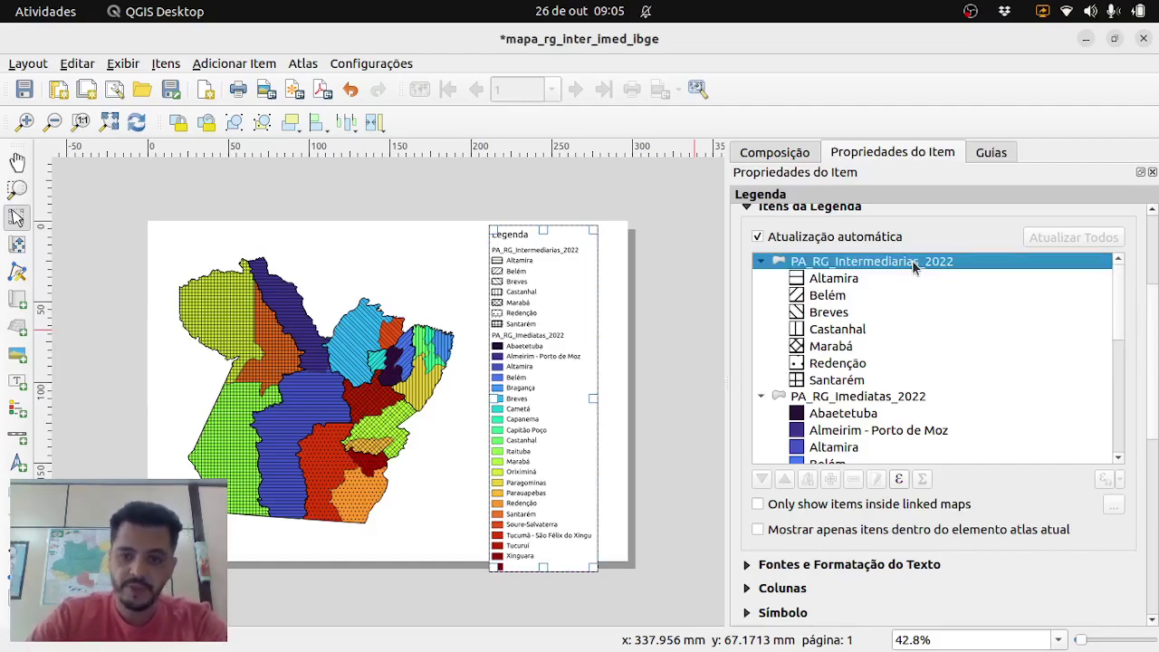
{"action": "left_click", "coordinate": [758, 236]}
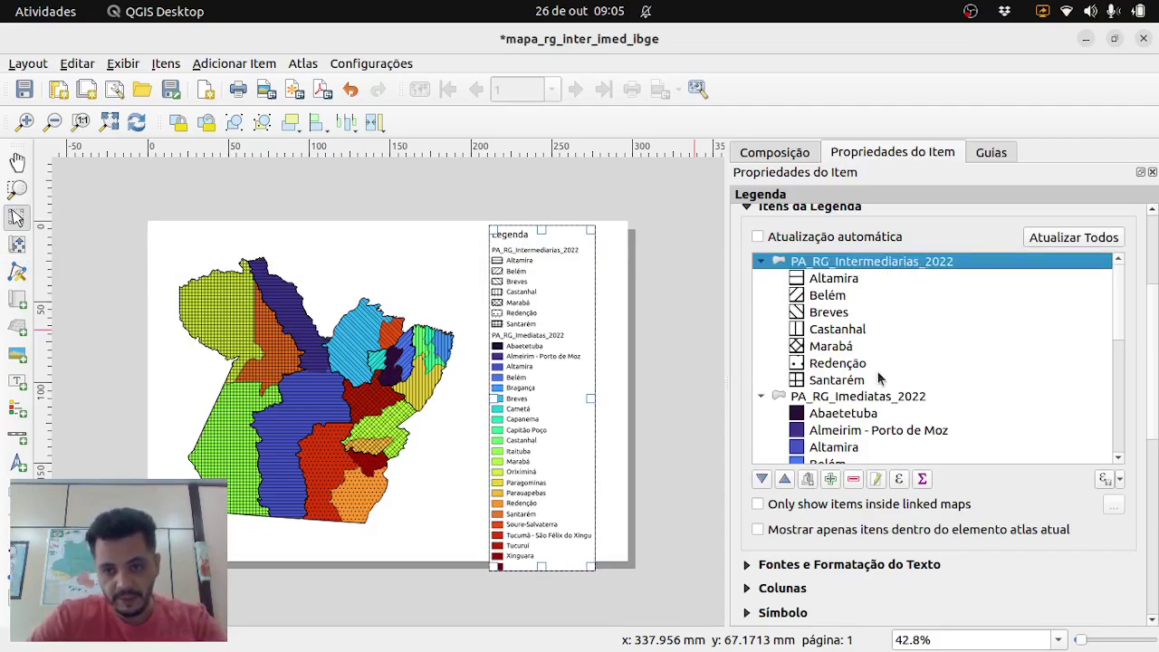
Relabel the PA_RG_Intermediarias_2022 legend entry as Regiões Intermediárias
{"action": "left_click", "coordinate": [875, 480]}
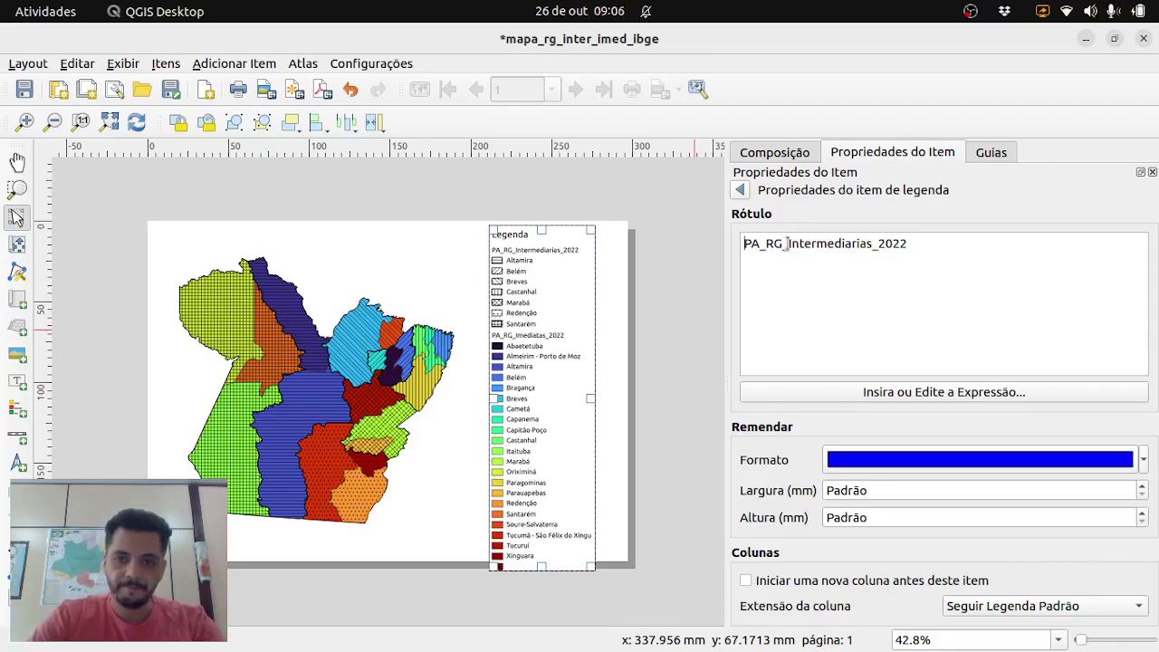
{"action": "left_click_drag", "start_coordinate": [788, 245], "coordinate": [734, 241]}
{"action": "type", "text": "Te"}
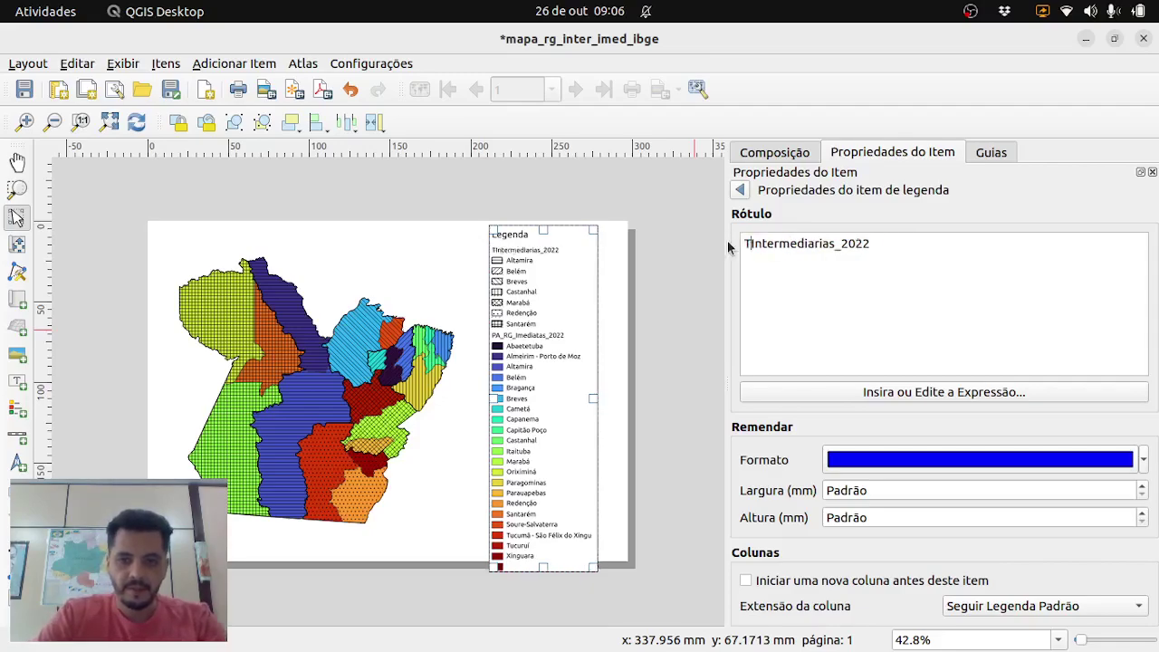
{"action": "key", "text": "BackSpace"}
{"action": "key", "text": "BackSpace"}
{"action": "type", "text": "Regi"}
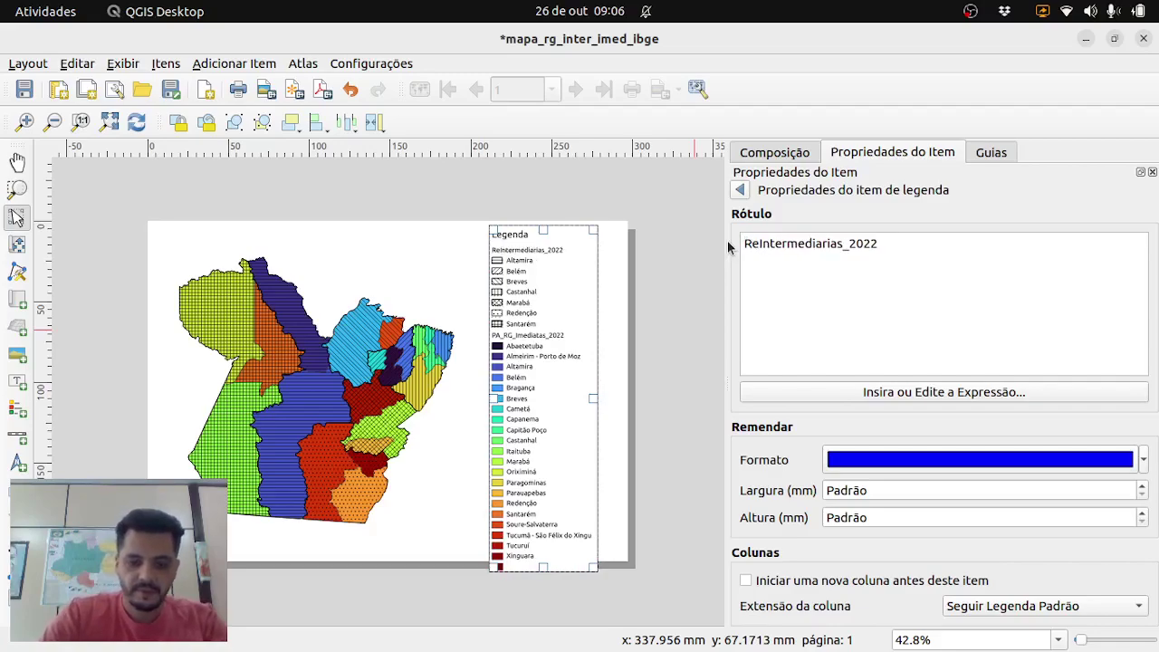
{"action": "type", "text": "ões"}
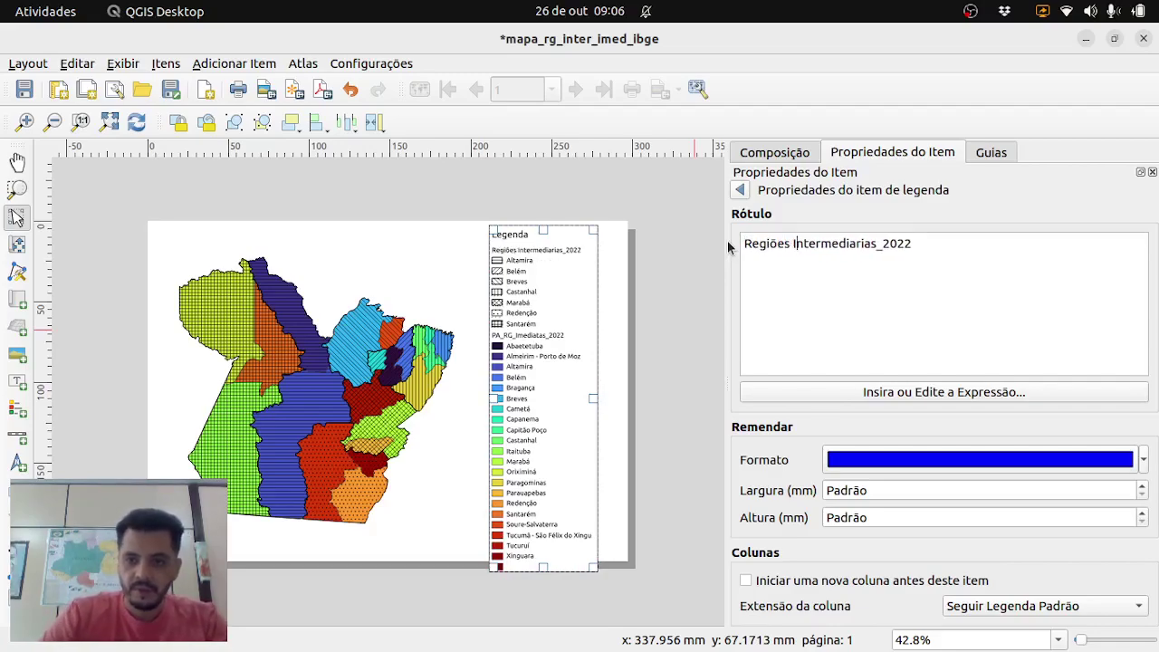
{"action": "key", "text": "BackSpace"}
{"action": "type", "text": "á"}
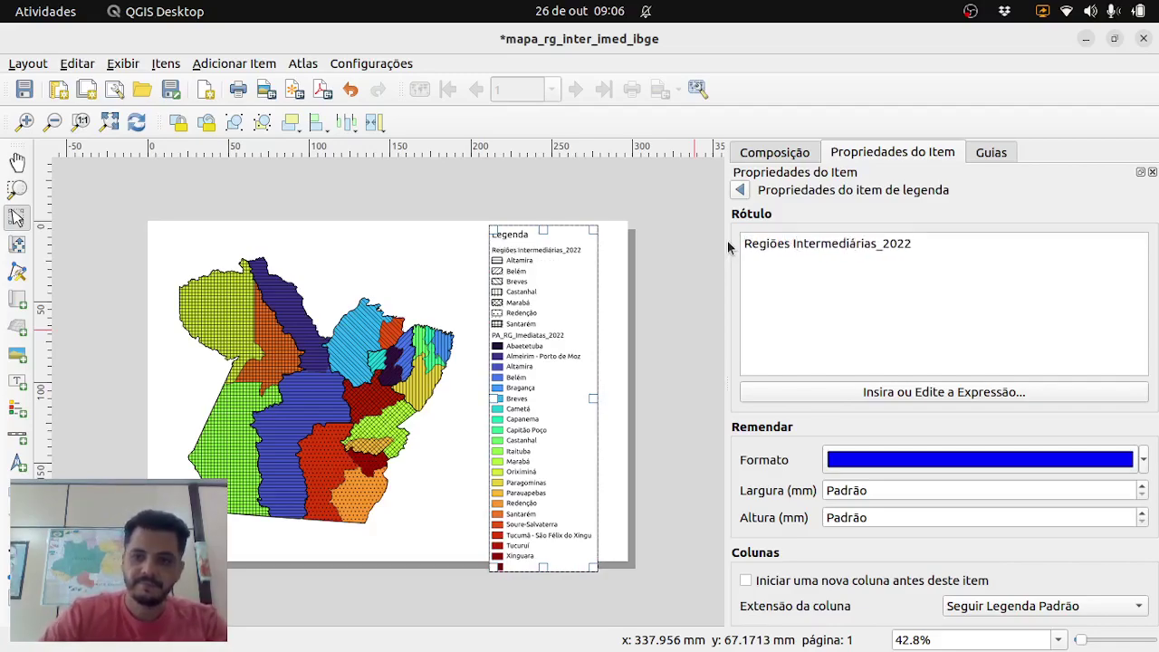
{"action": "key", "text": "BackSpace"}
{"action": "key", "text": "BackSpace"}
{"action": "key", "text": "BackSpace"}
{"action": "key", "text": "BackSpace"}
{"action": "key", "text": "BackSpace"}
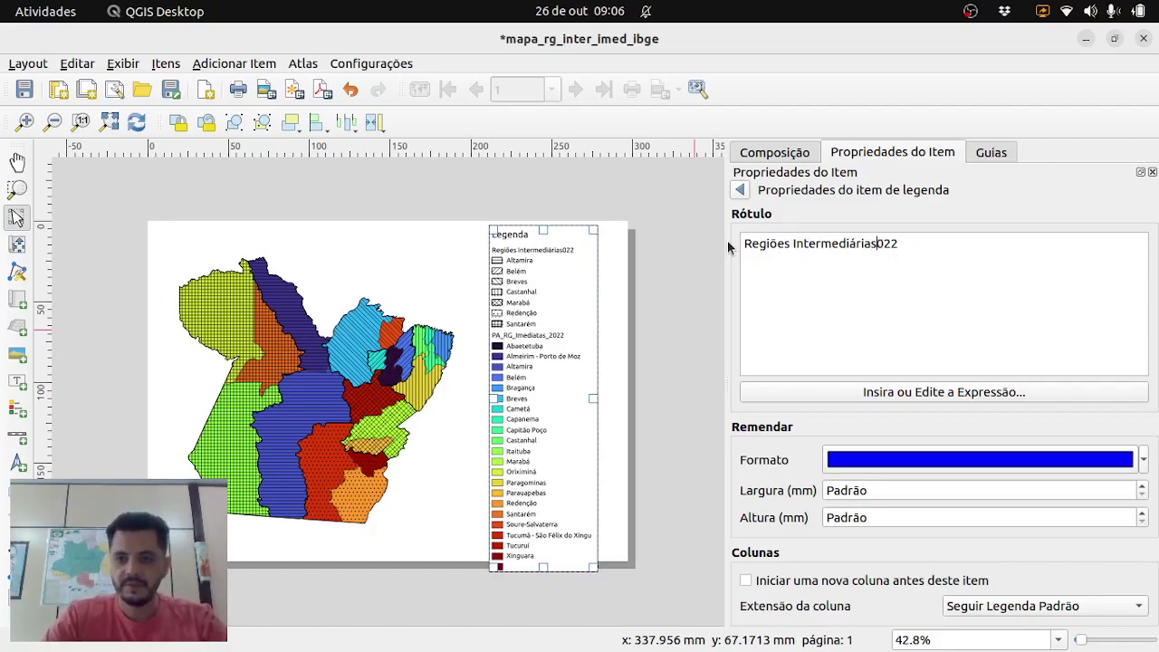
{"action": "left_click", "coordinate": [741, 191]}
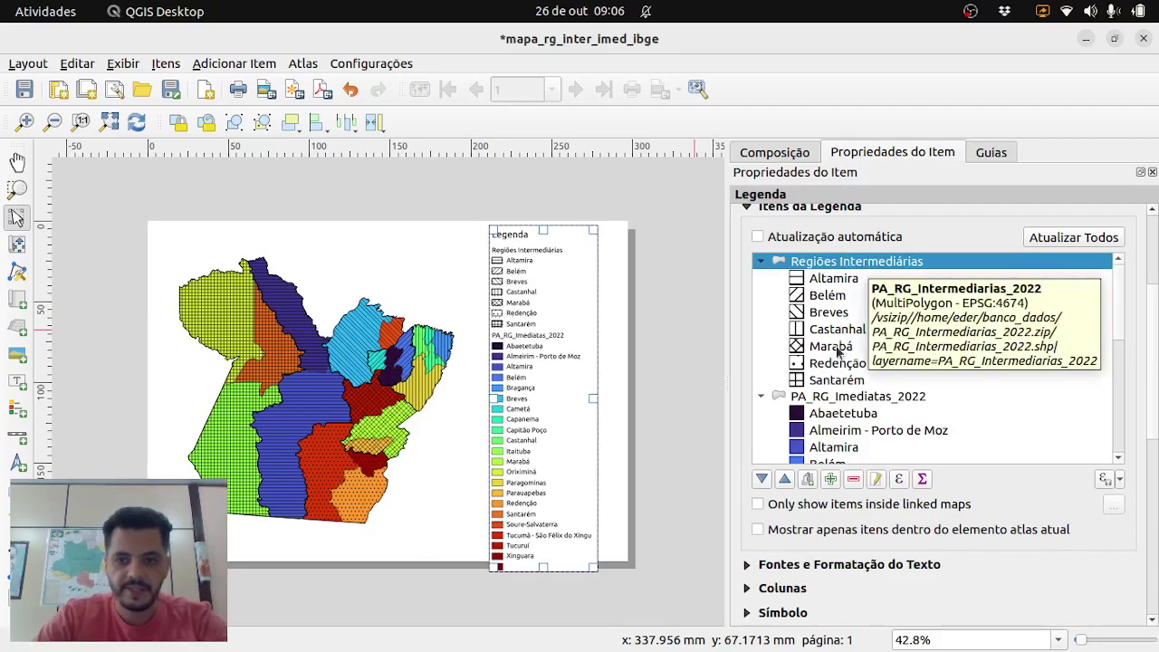
Relabel the PA_RG_Imediatas_2022 legend entry as Regiões Imediatas
{"action": "left_click", "coordinate": [835, 402]}
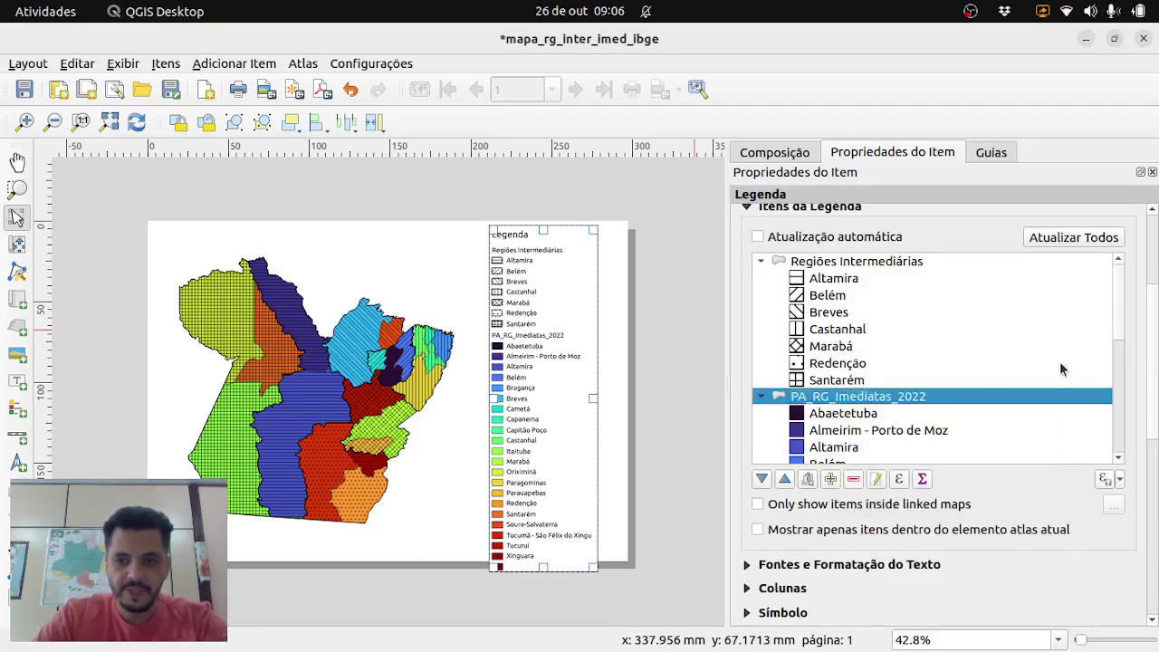
{"action": "left_click_drag", "start_coordinate": [1119, 315], "coordinate": [1120, 353]}
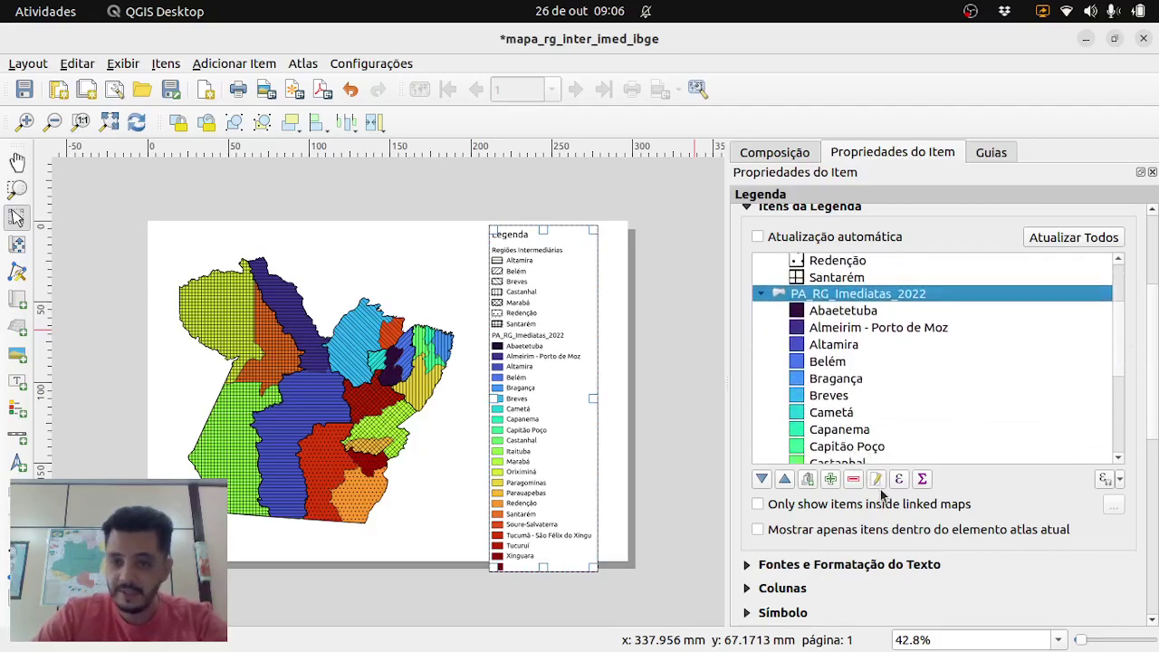
{"action": "left_click", "coordinate": [876, 480]}
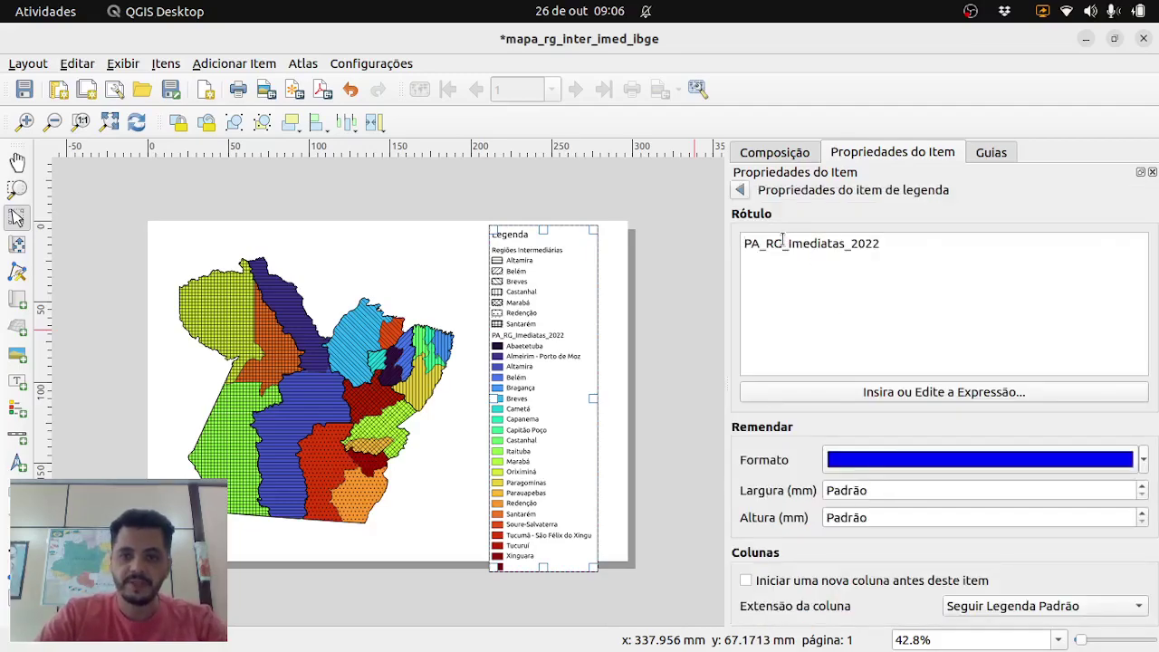
{"action": "left_click_drag", "start_coordinate": [790, 243], "coordinate": [720, 237]}
{"action": "type", "text": "Ri"}
{"action": "key", "text": "BackSpace"}
{"action": "type", "text": "egiões"}
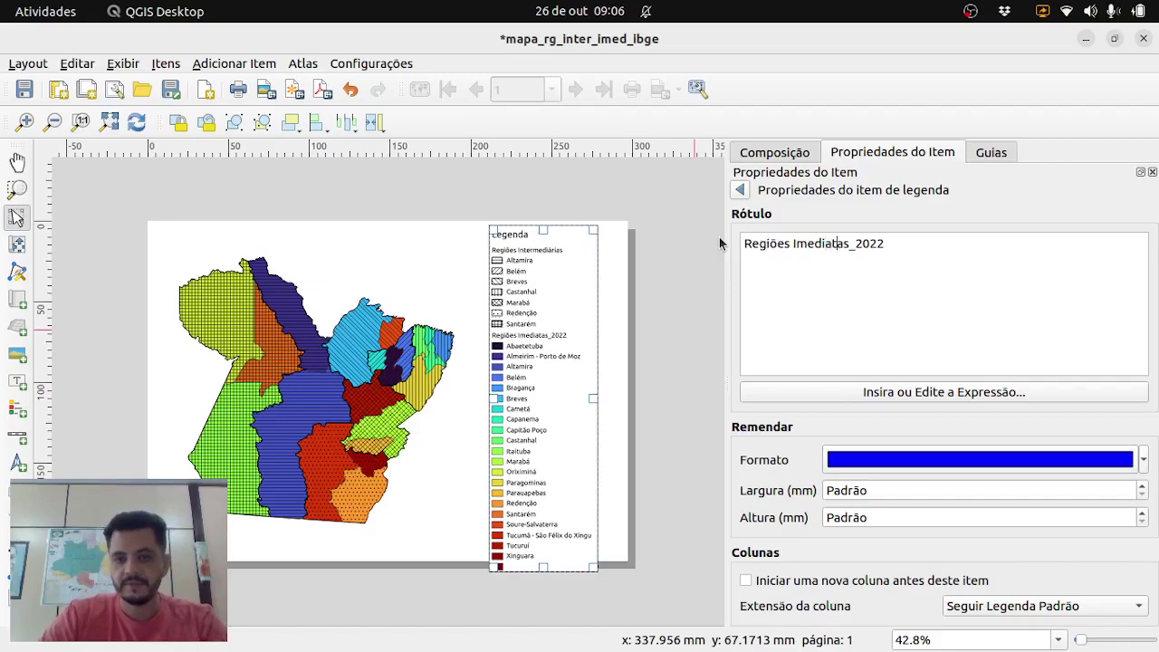
{"action": "key", "text": "BackSpace"}
{"action": "key", "text": "BackSpace"}
{"action": "key", "text": "BackSpace"}
{"action": "key", "text": "BackSpace"}
{"action": "key", "text": "BackSpace"}
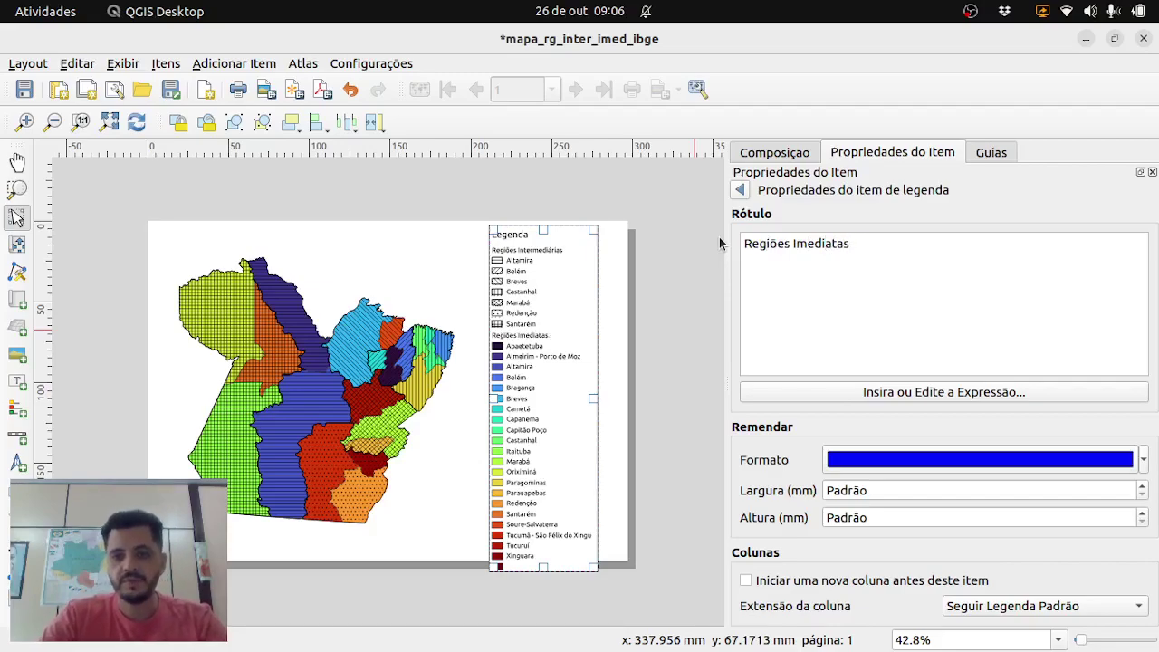
{"action": "left_click", "coordinate": [742, 190]}
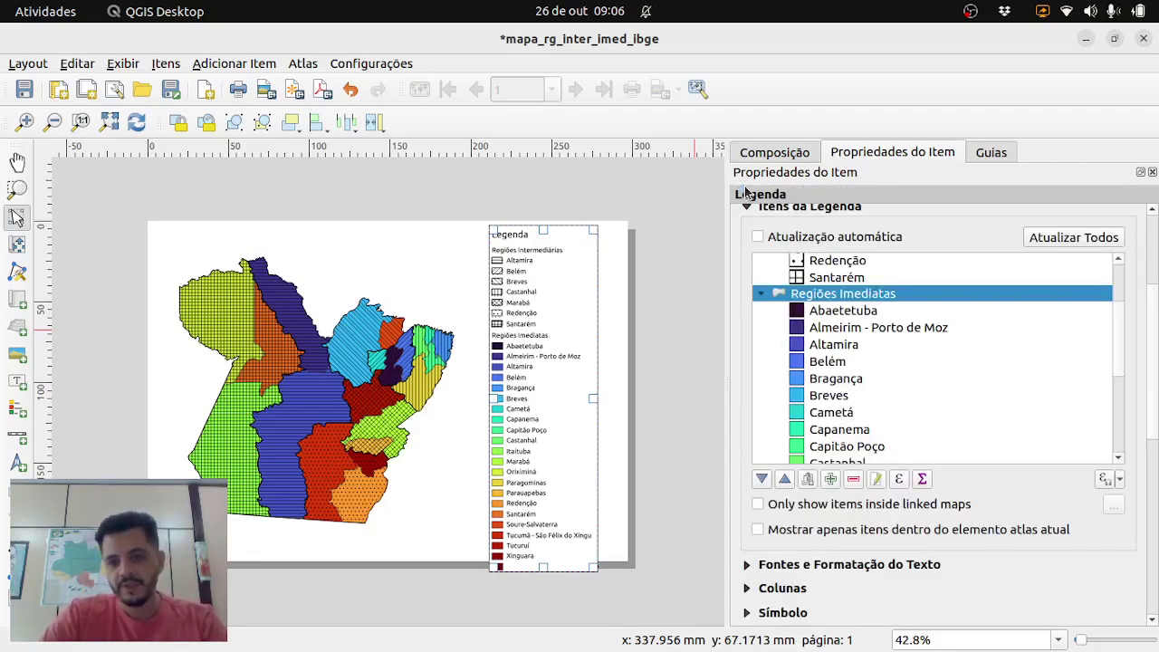
{"action": "left_click_drag", "start_coordinate": [1114, 355], "coordinate": [1129, 432]}
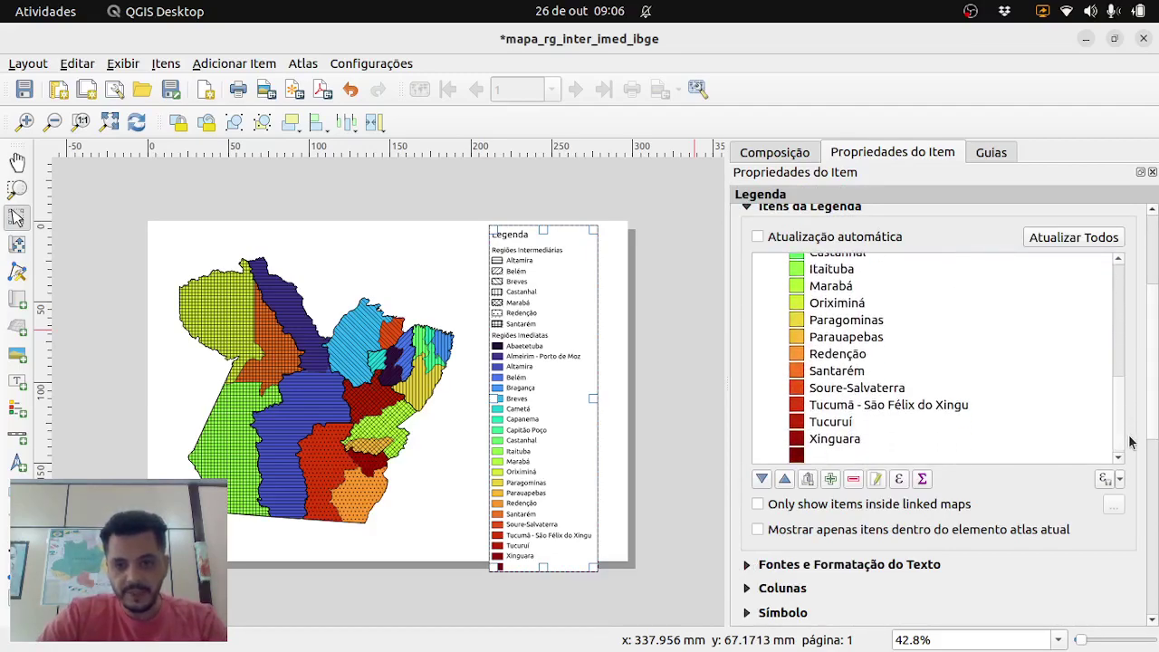
Remove the unlabelled last entry under Regiões Imediatas from the legend and move the legend up to the page's upper edge
{"action": "left_click", "coordinate": [825, 459]}
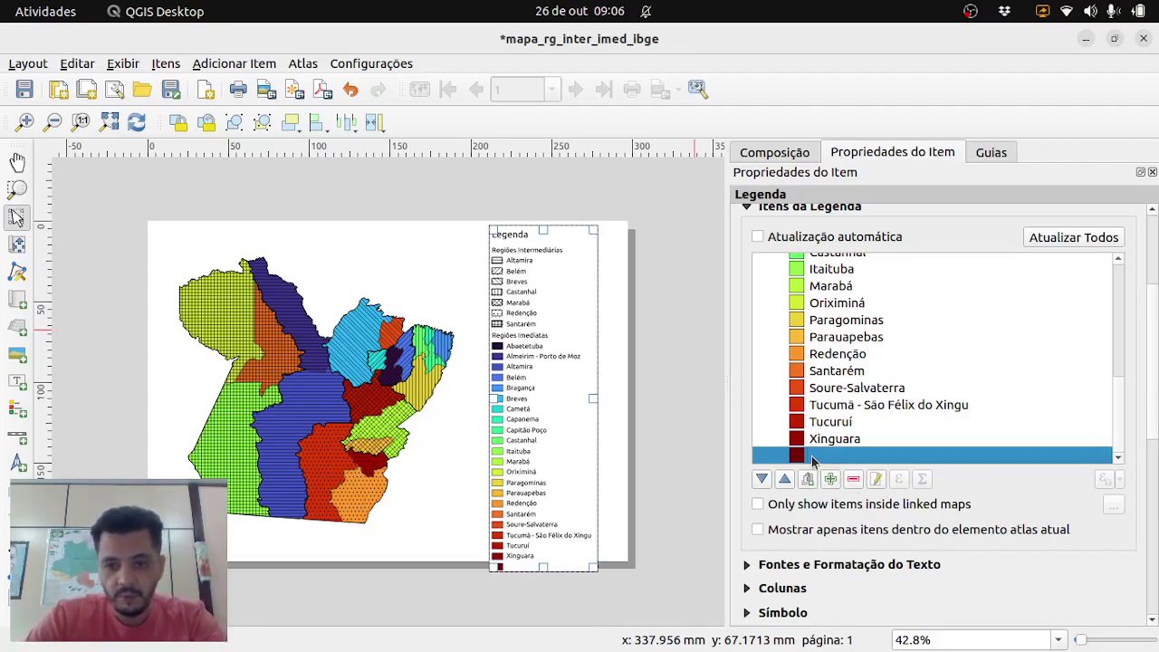
{"action": "left_click", "coordinate": [856, 485]}
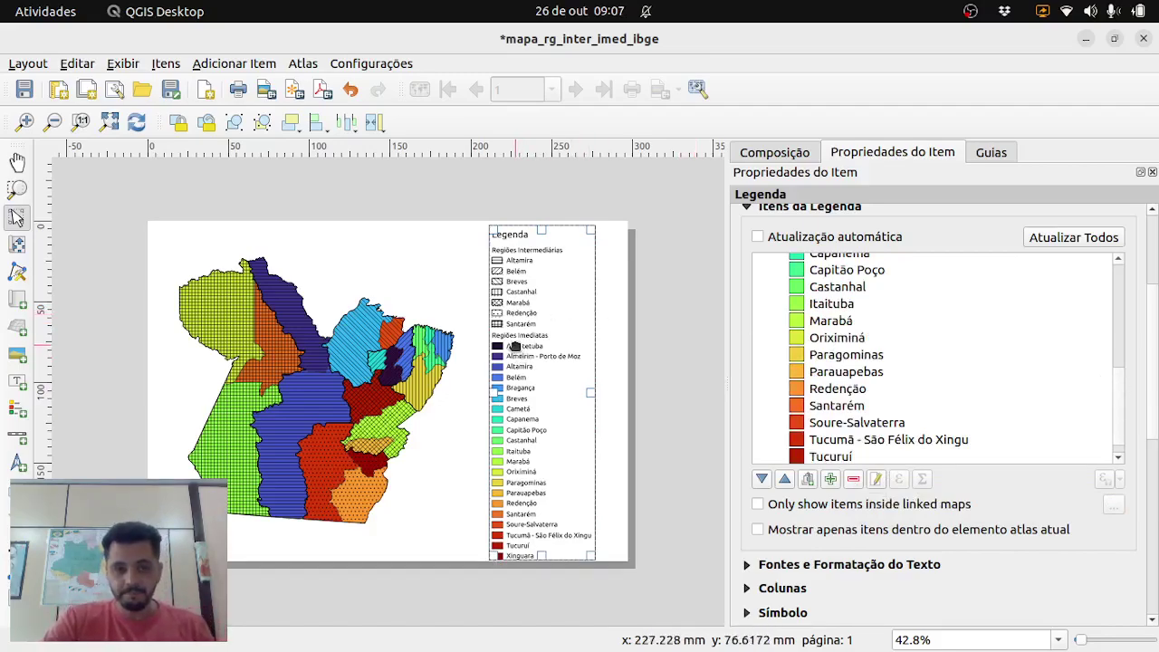
{"action": "left_click_drag", "start_coordinate": [515, 346], "coordinate": [516, 340]}
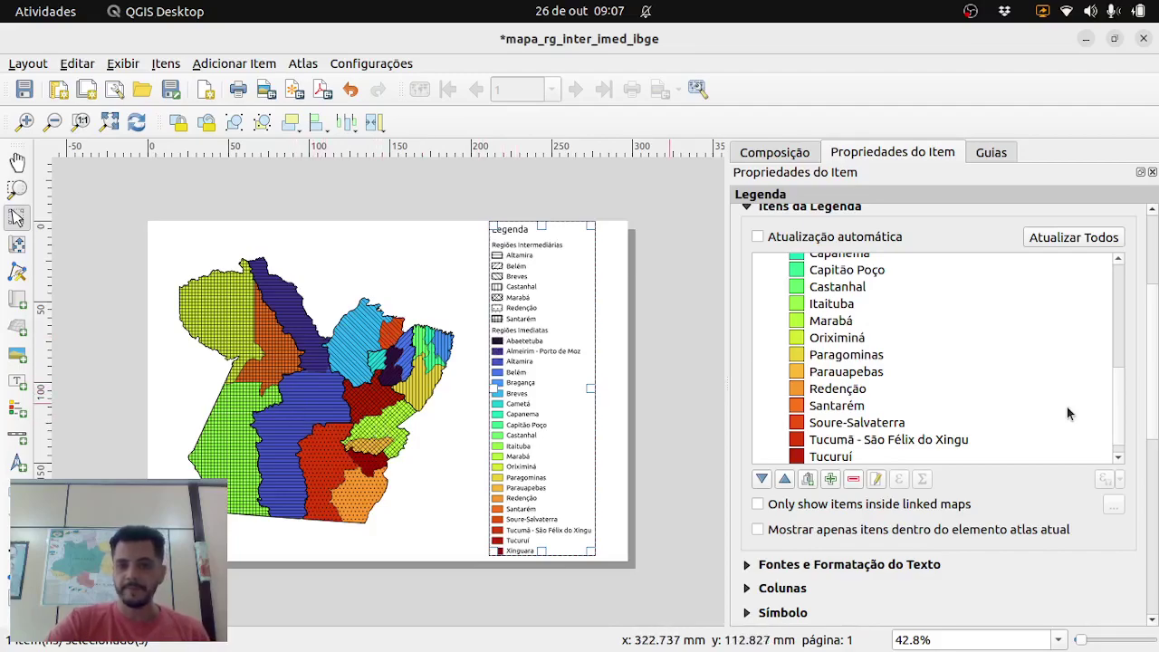
Set the font size of the legend's item labels to 8 points
{"action": "scroll", "coordinate": [1154, 362], "scroll_direction": "down", "scroll_amount": 5}
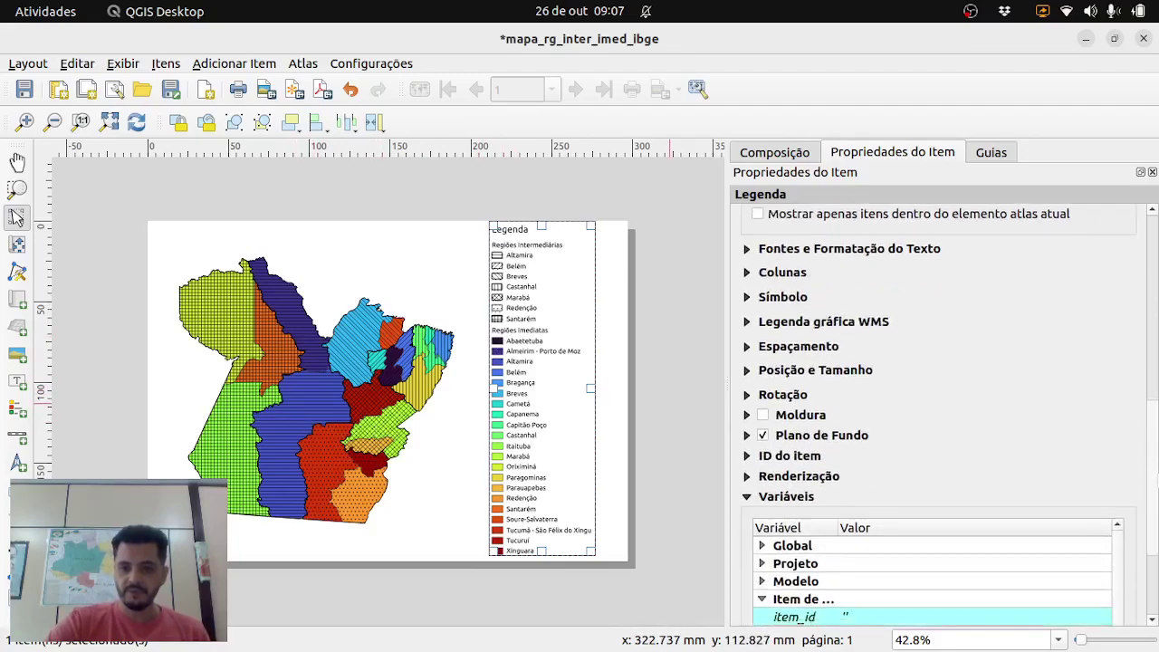
{"action": "left_click", "coordinate": [747, 239]}
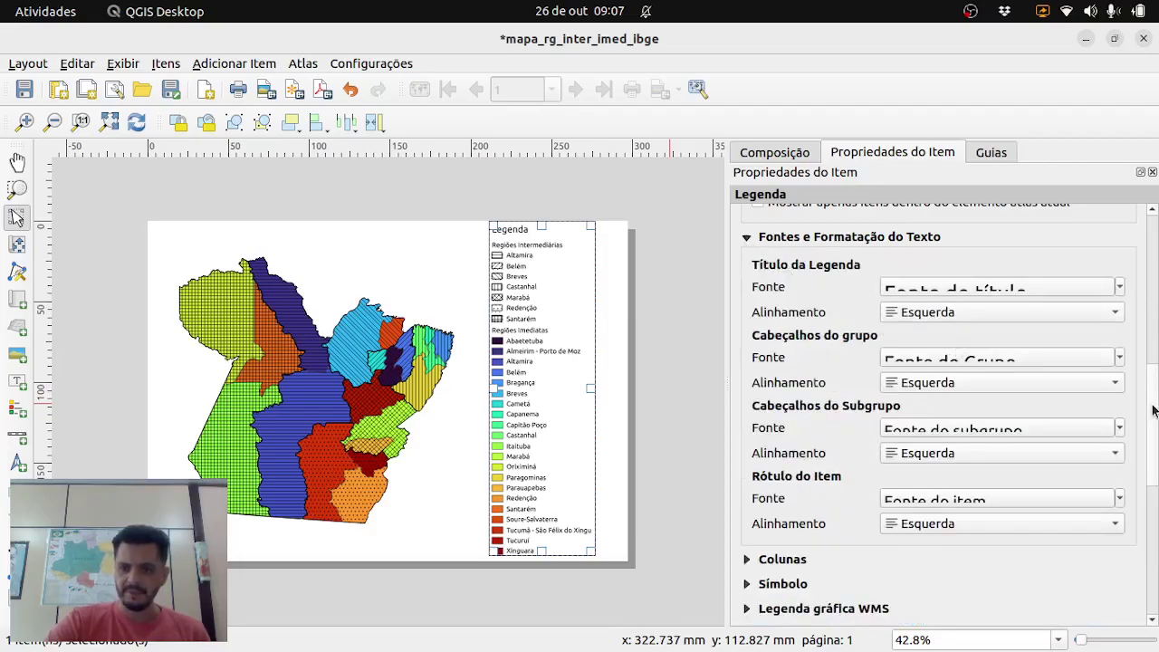
{"action": "left_click", "coordinate": [1121, 498]}
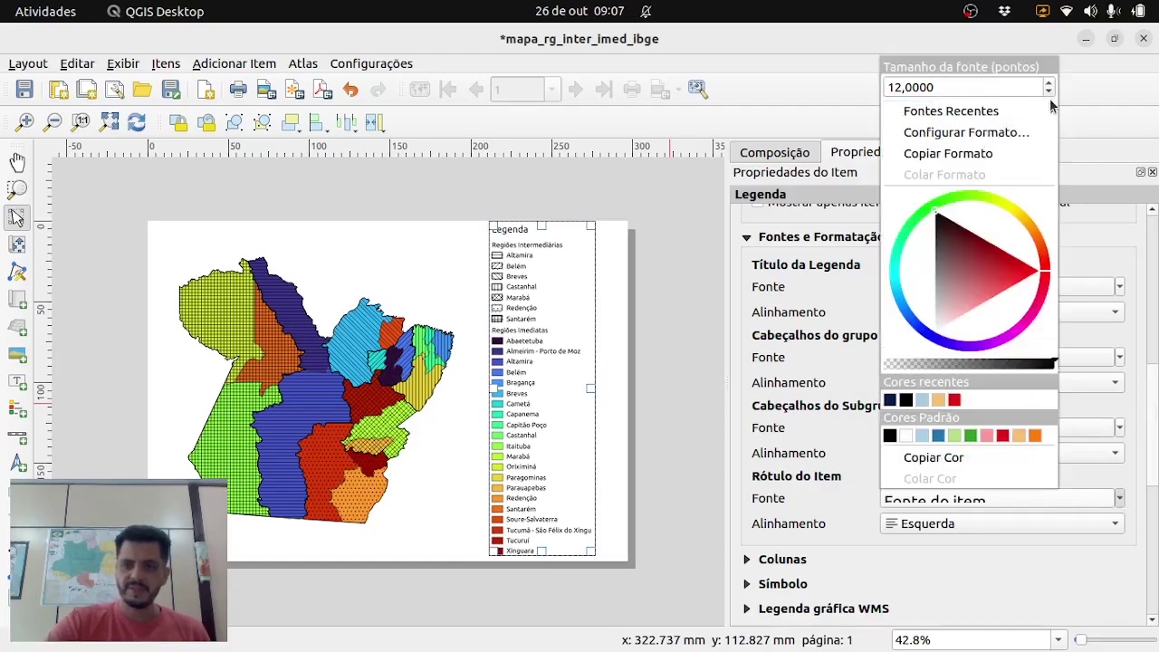
{"action": "scroll", "coordinate": [1053, 95], "scroll_direction": "down", "scroll_amount": 4}
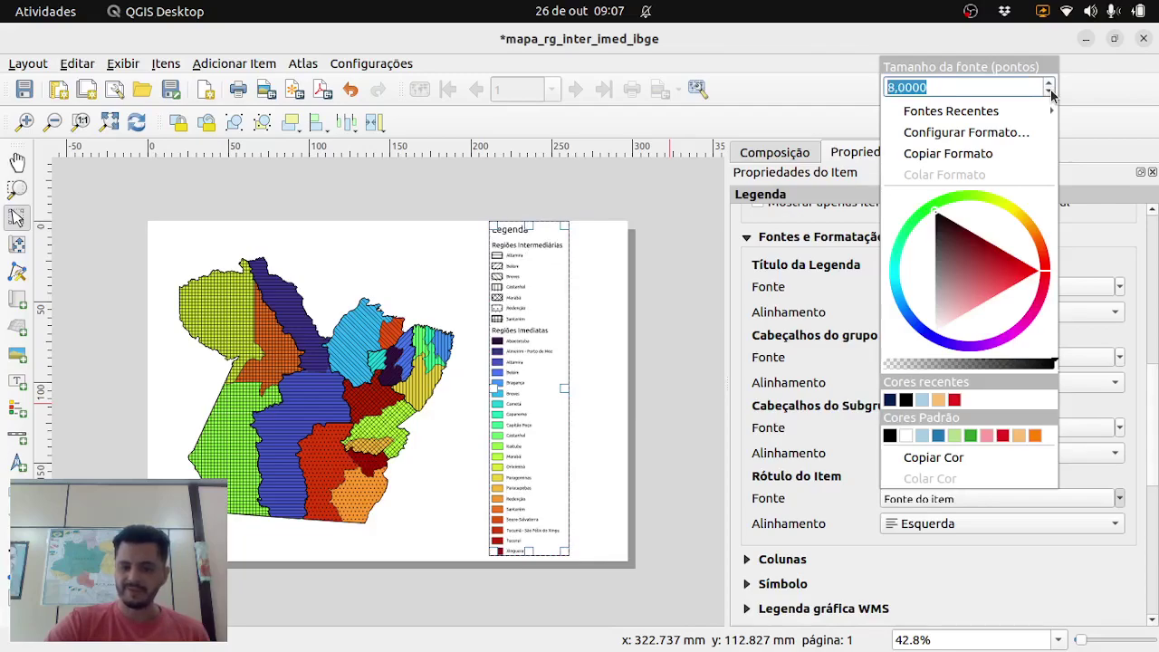
{"action": "left_click", "coordinate": [1128, 141]}
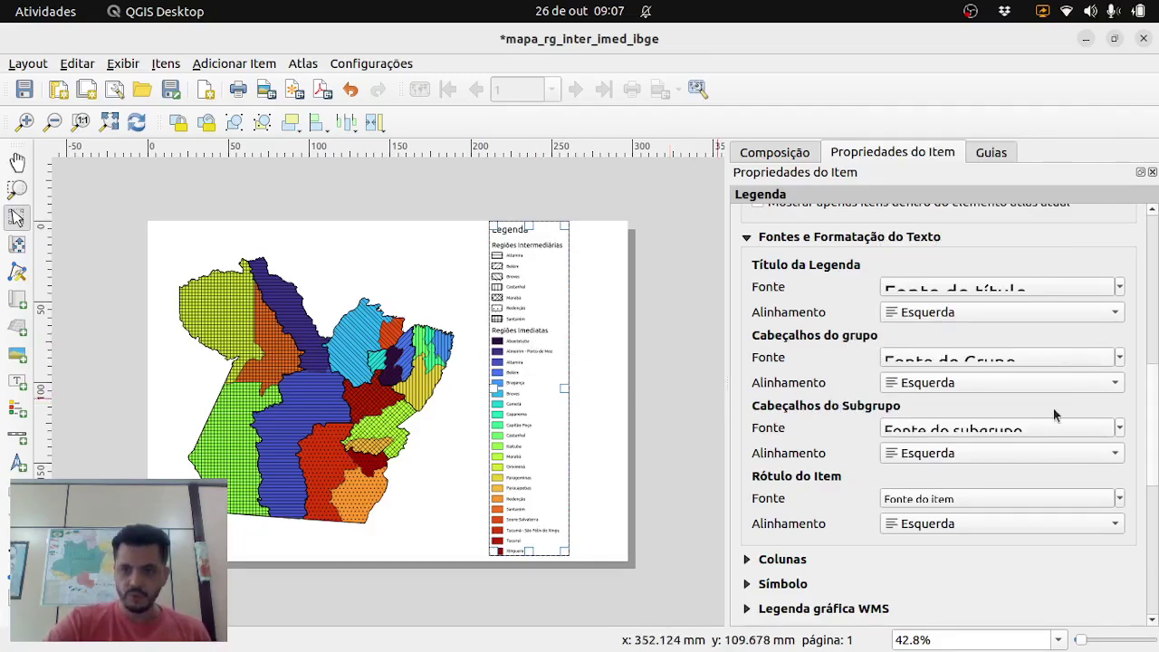
Set the font size of the legend's subgroup headings to 9 points
{"action": "left_click", "coordinate": [1121, 429]}
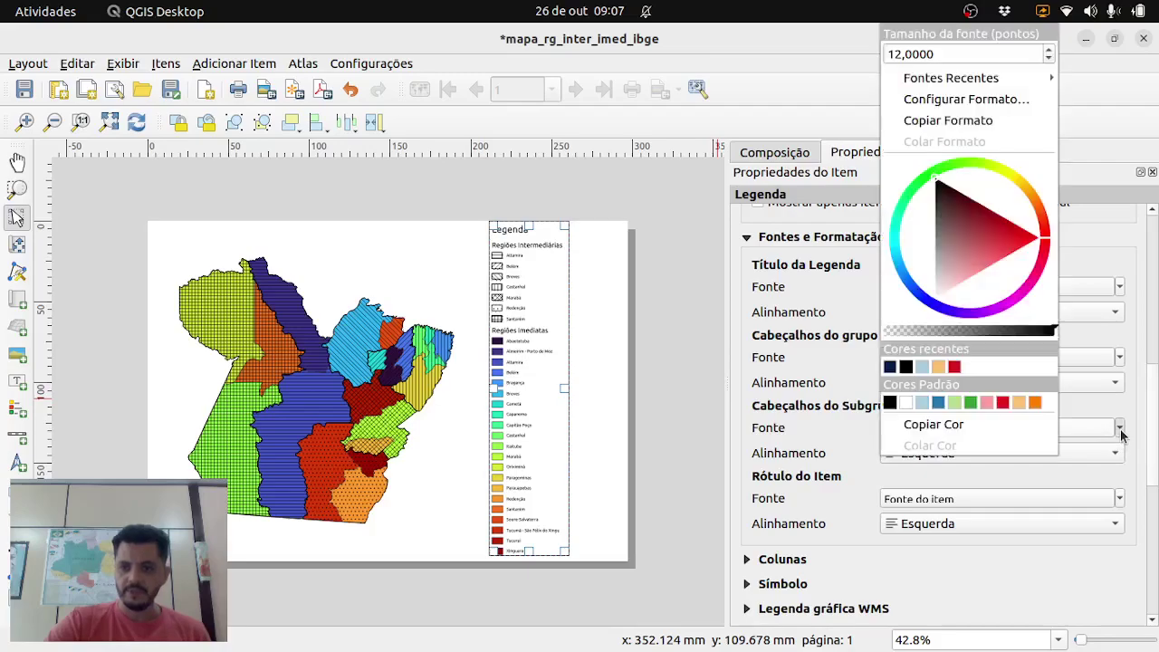
{"action": "left_click", "coordinate": [1049, 59]}
{"action": "left_click", "coordinate": [1049, 58]}
{"action": "left_click", "coordinate": [1049, 59]}
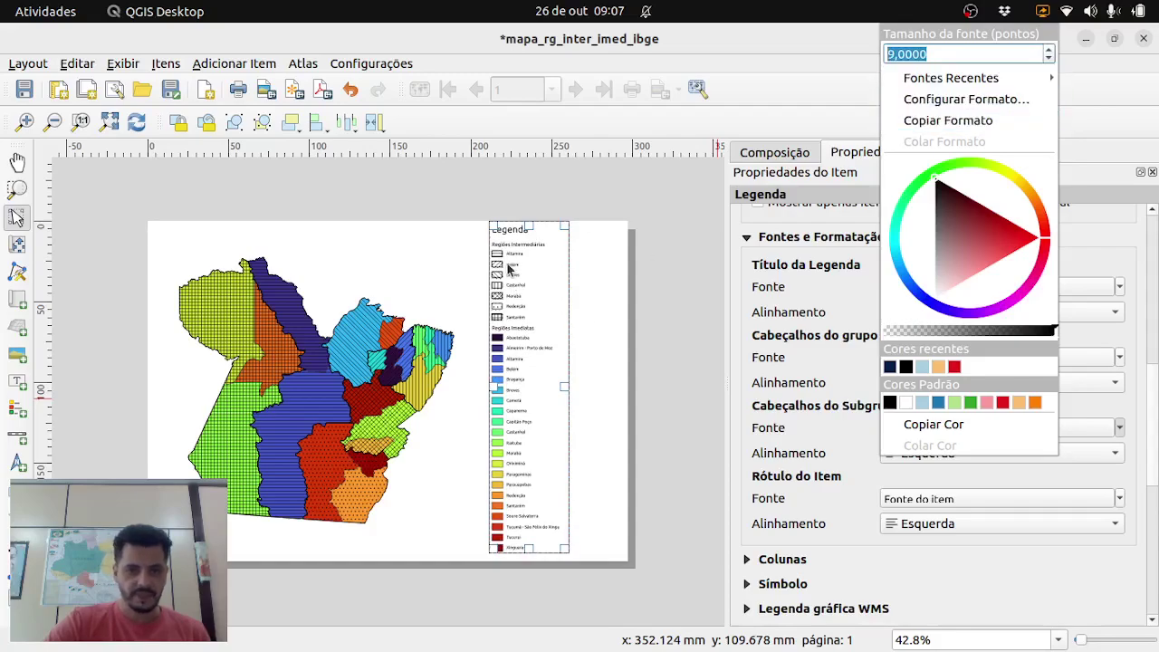
{"action": "left_click", "coordinate": [823, 264]}
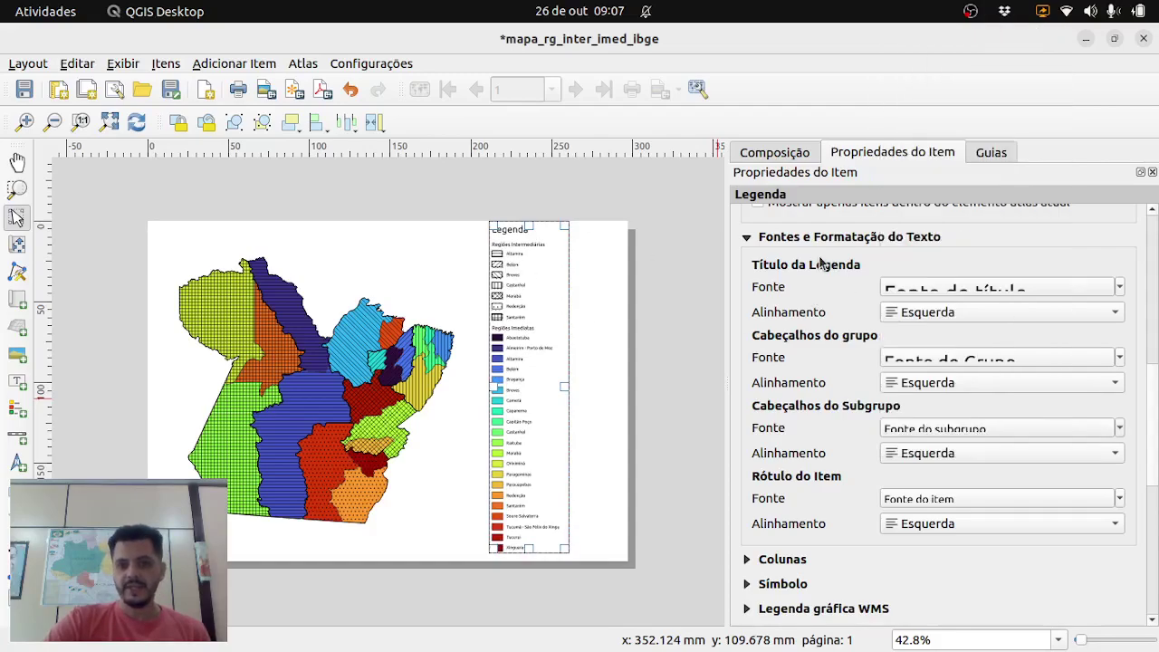
Set the font size of the legend title to 12 points
{"action": "left_click", "coordinate": [1120, 287]}
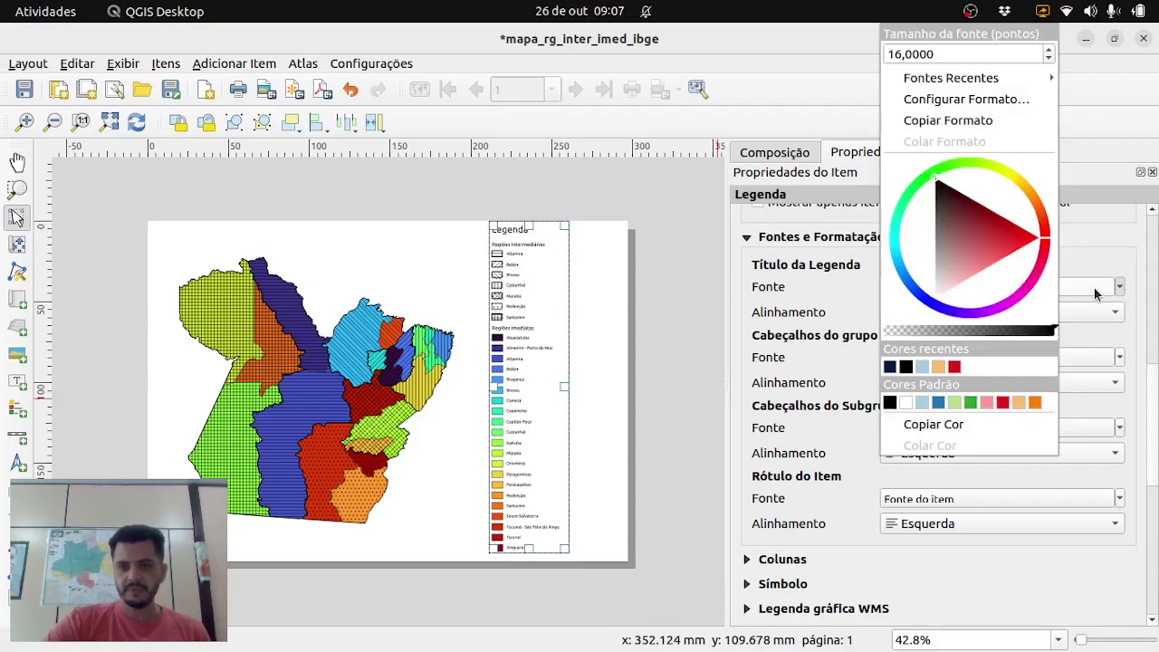
{"action": "left_click", "coordinate": [1050, 59]}
{"action": "left_click", "coordinate": [1051, 59]}
{"action": "left_click", "coordinate": [1051, 59]}
{"action": "left_click", "coordinate": [1051, 59]}
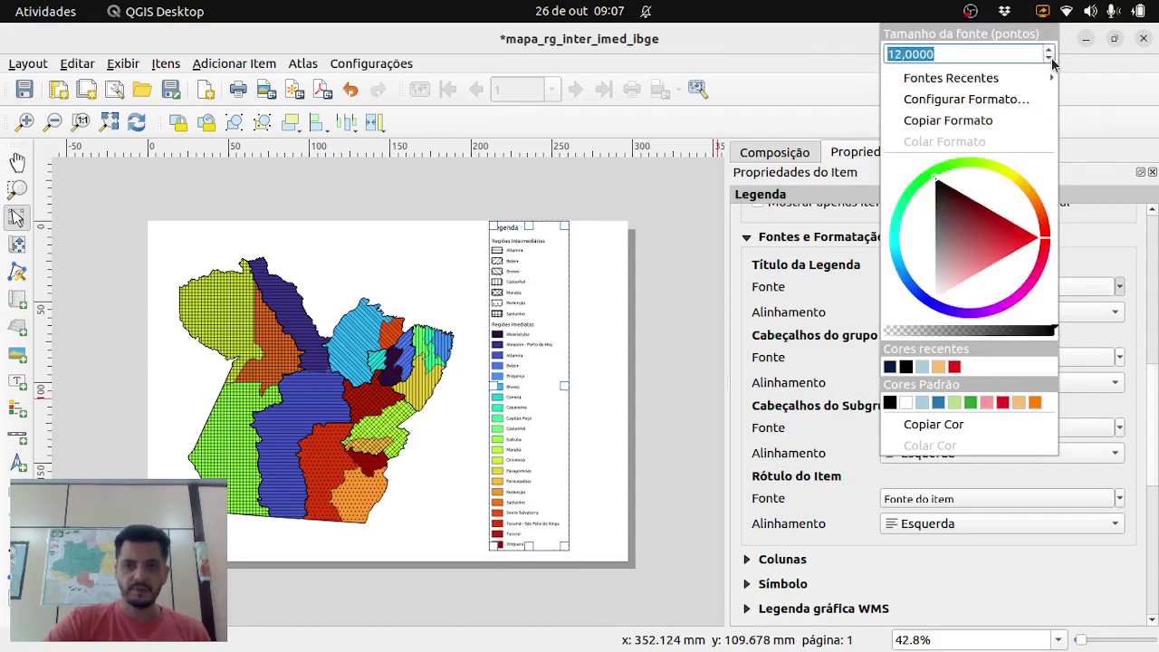
{"action": "left_click", "coordinate": [581, 300]}
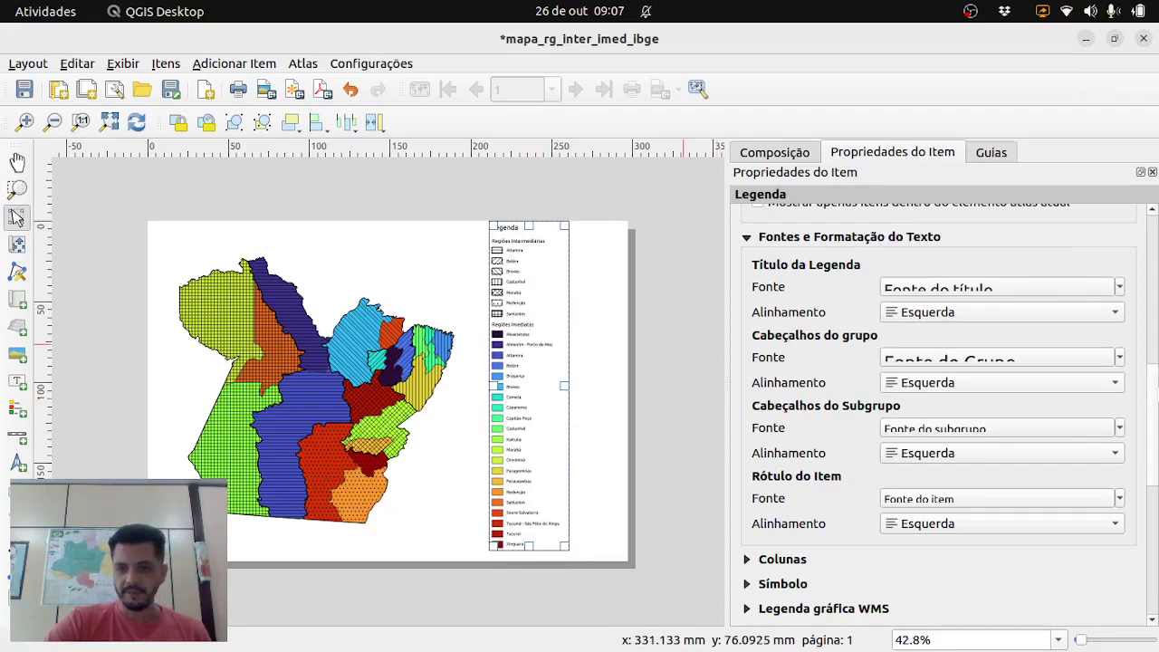
Arrange the legend in 2 columns without splitting layers, and move it down the page beside the map
{"action": "scroll", "coordinate": [845, 417], "scroll_direction": "down", "scroll_amount": 5}
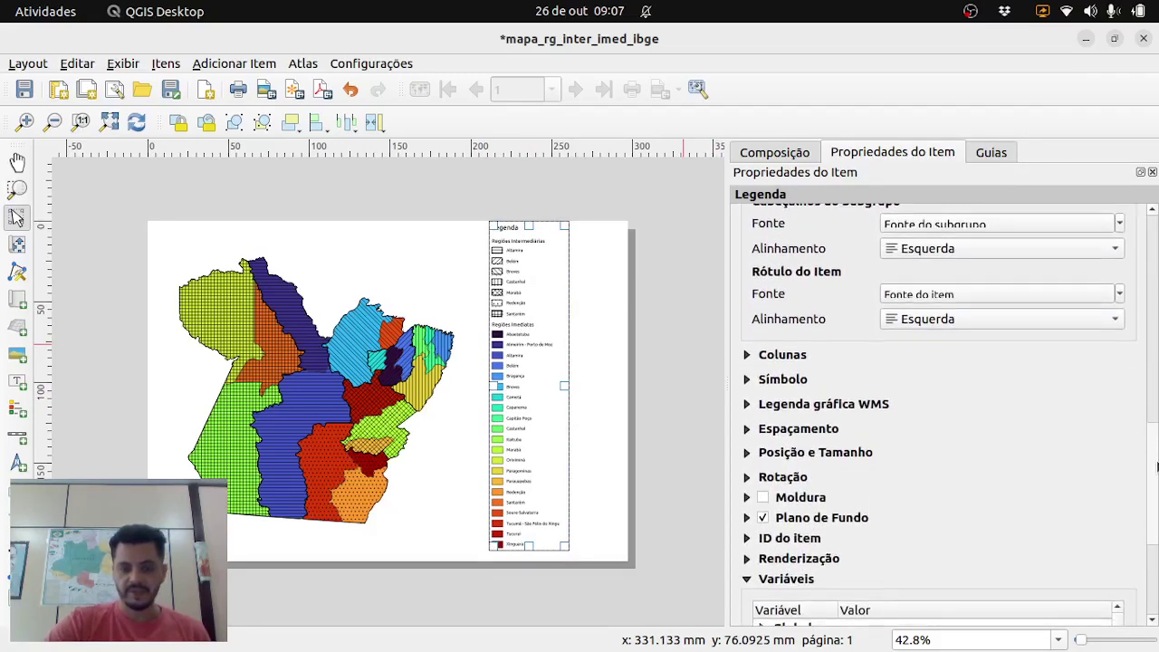
{"action": "left_click", "coordinate": [746, 356]}
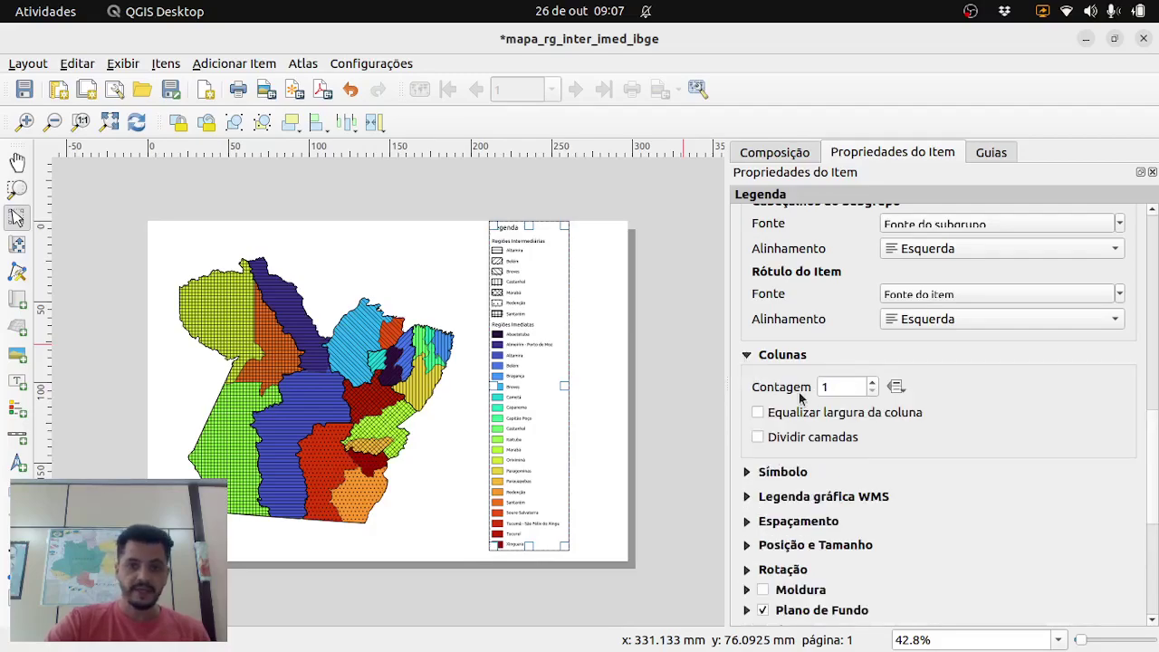
{"action": "left_click", "coordinate": [873, 384]}
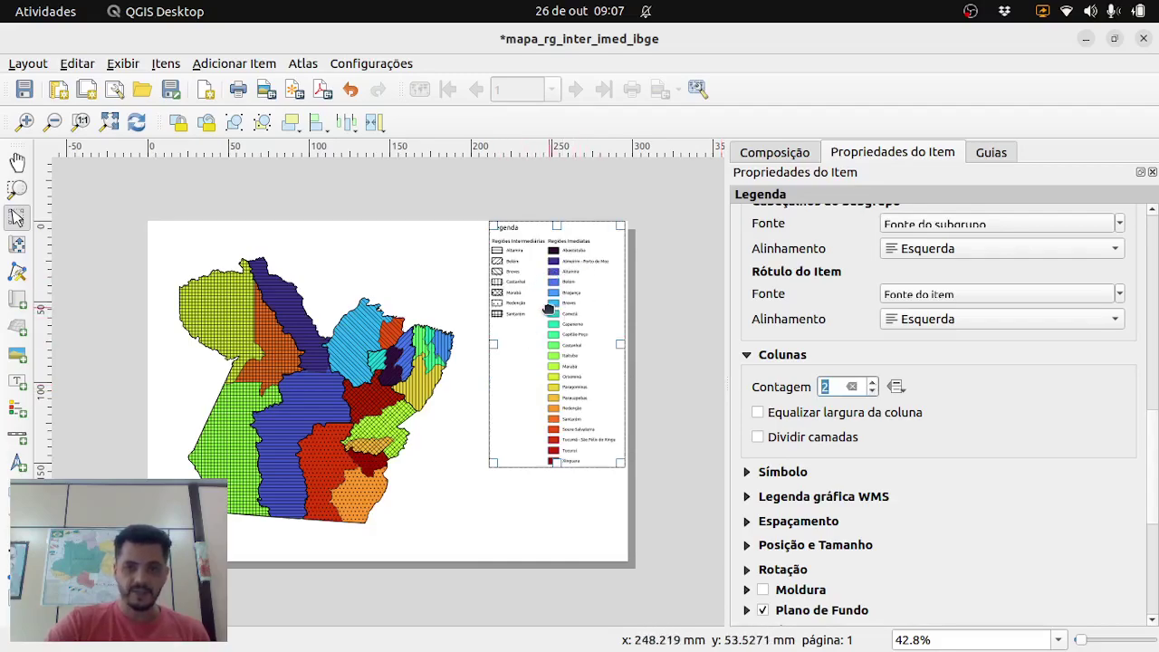
{"action": "left_click_drag", "start_coordinate": [561, 333], "coordinate": [555, 372]}
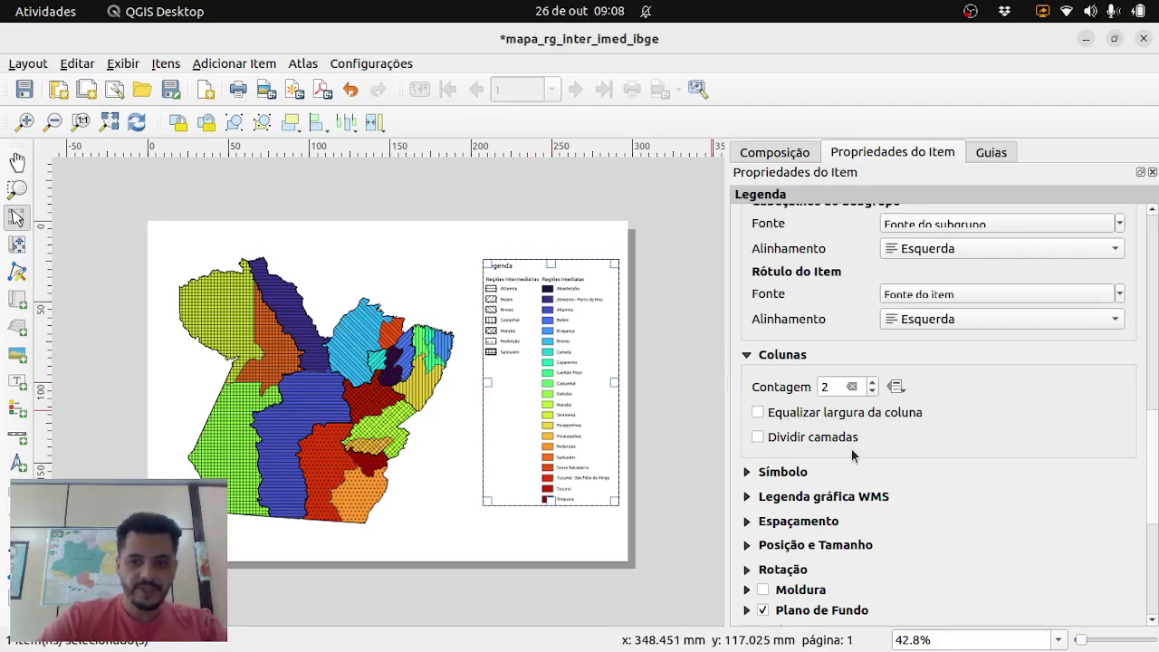
{"action": "left_click", "coordinate": [759, 437]}
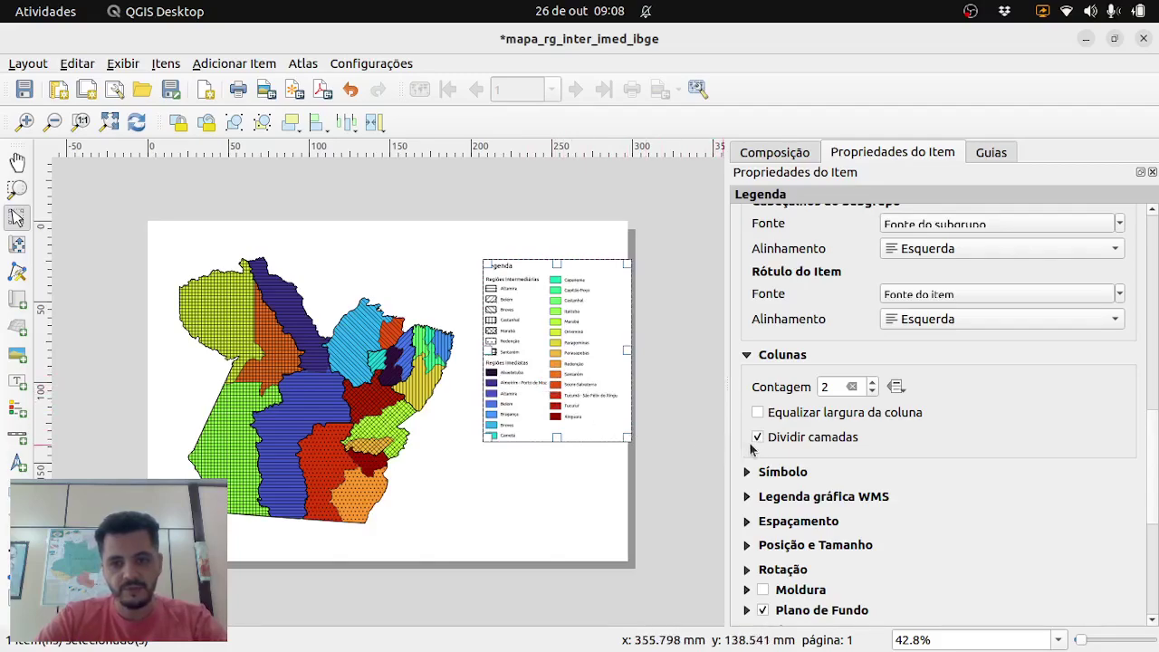
{"action": "left_click", "coordinate": [759, 437]}
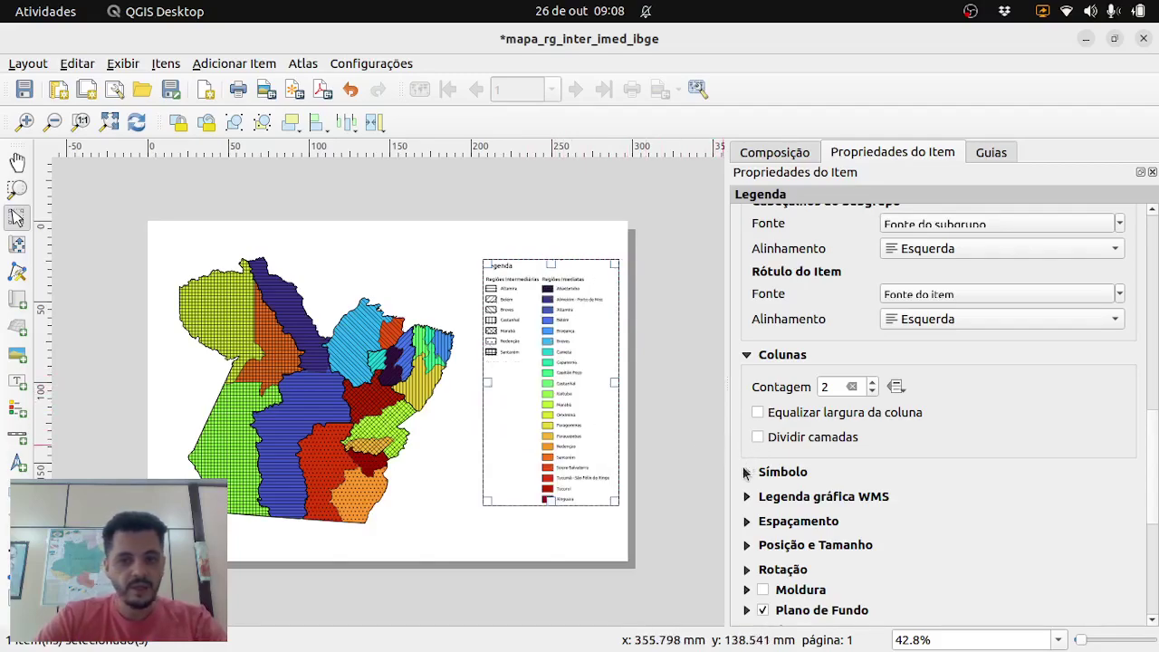
Set the width of the legend symbols to 4.00 mm
{"action": "left_click", "coordinate": [744, 472]}
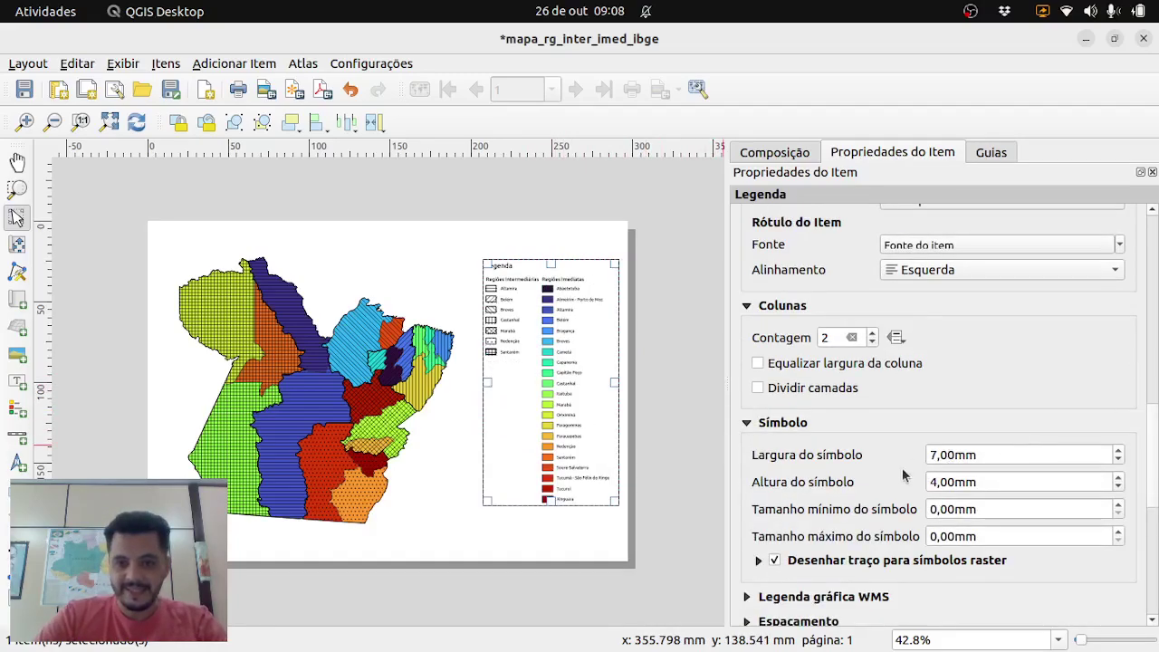
{"action": "left_click", "coordinate": [1120, 461]}
{"action": "left_click", "coordinate": [1119, 461]}
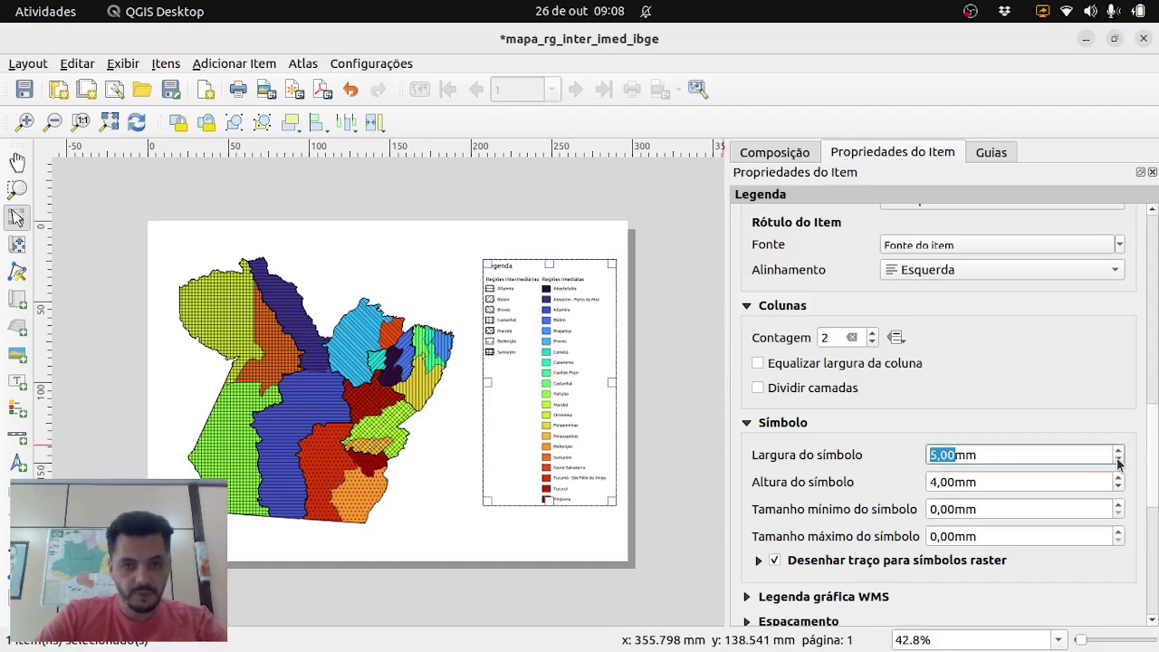
{"action": "left_click", "coordinate": [1120, 451]}
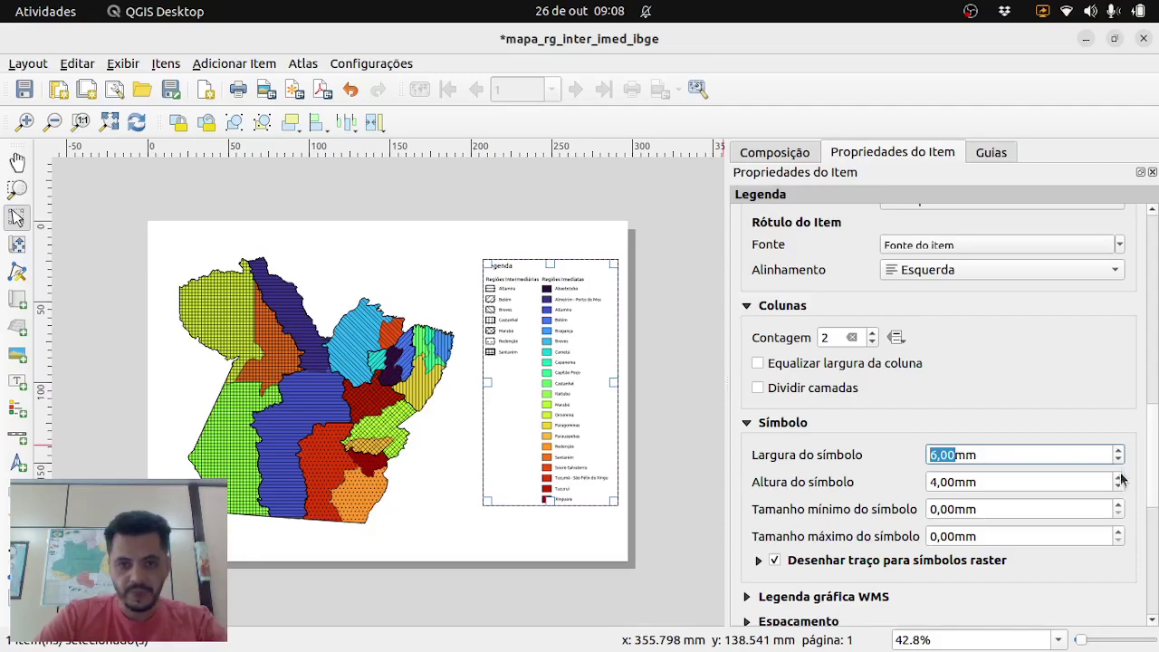
{"action": "left_click", "coordinate": [1119, 450]}
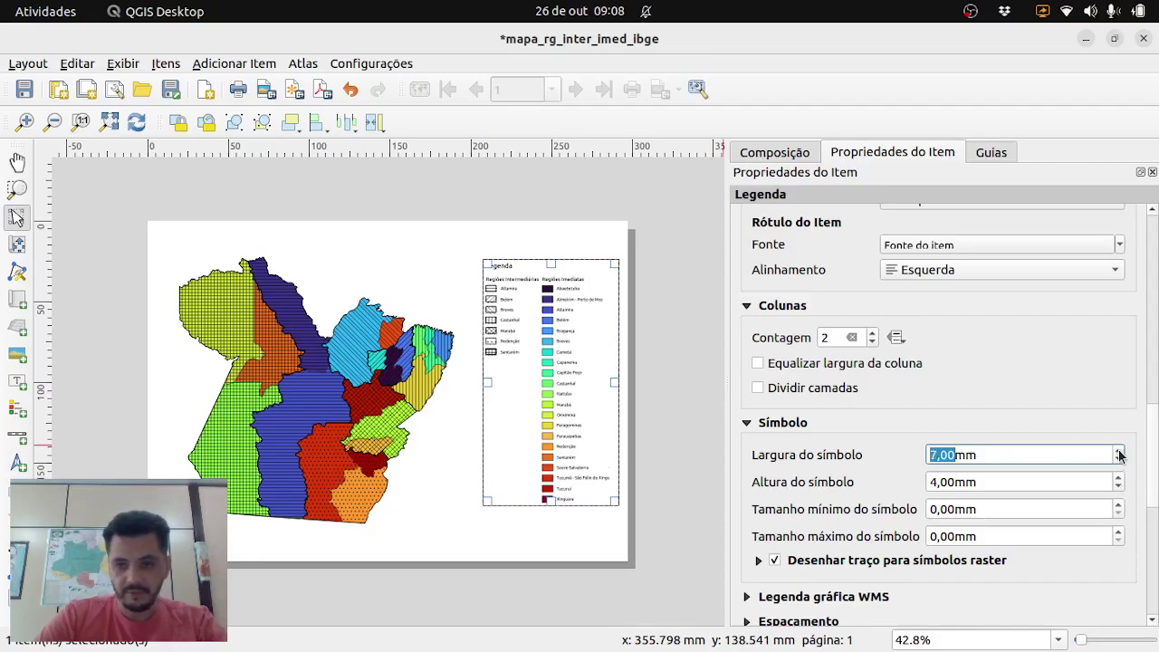
{"action": "left_click", "coordinate": [1119, 460]}
{"action": "left_click", "coordinate": [1120, 460]}
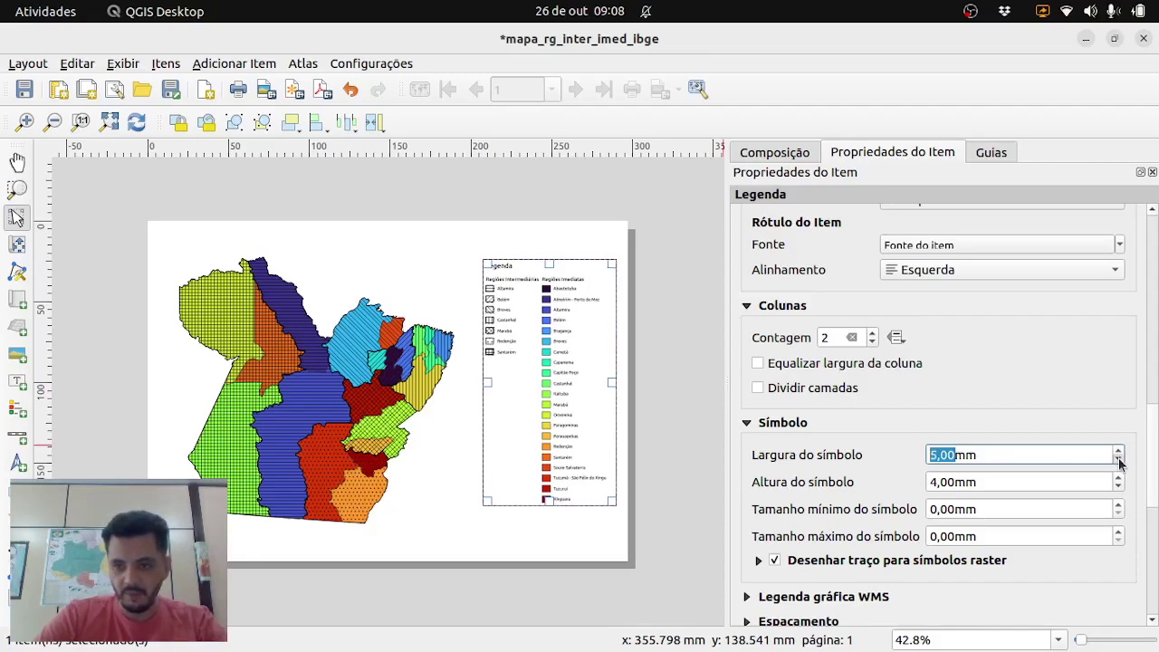
{"action": "left_click", "coordinate": [1119, 462]}
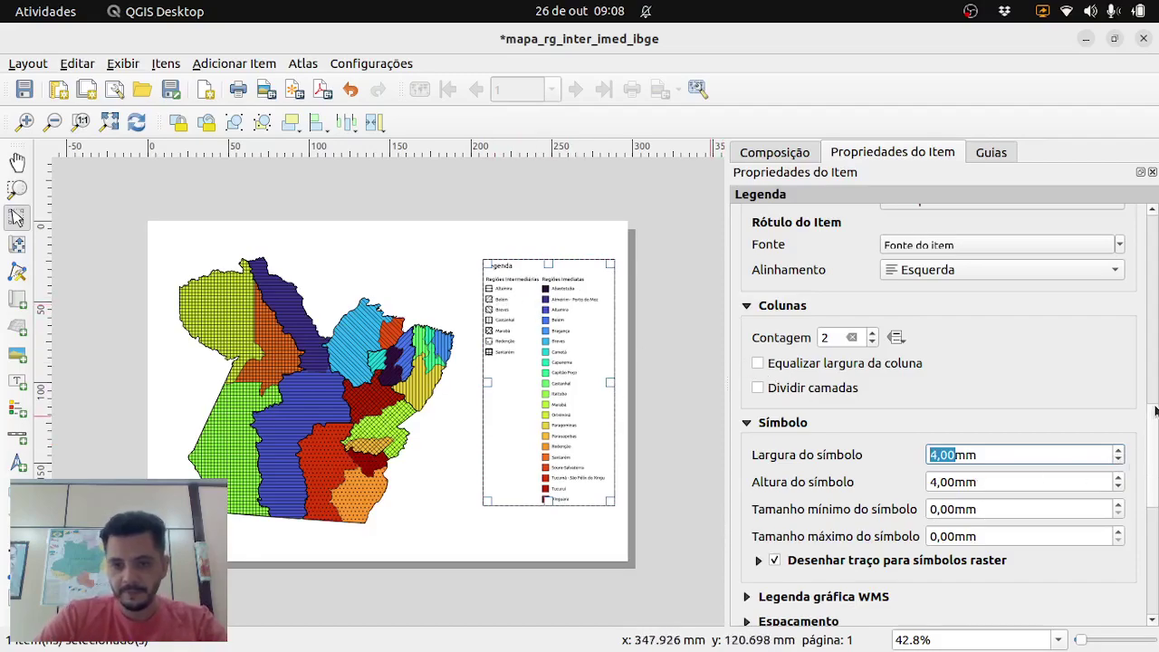
Set the spacing below the legend title to 0.50 mm
{"action": "scroll", "coordinate": [1156, 416], "scroll_direction": "down", "scroll_amount": 1}
{"action": "scroll", "coordinate": [1156, 416], "scroll_direction": "down", "scroll_amount": 10}
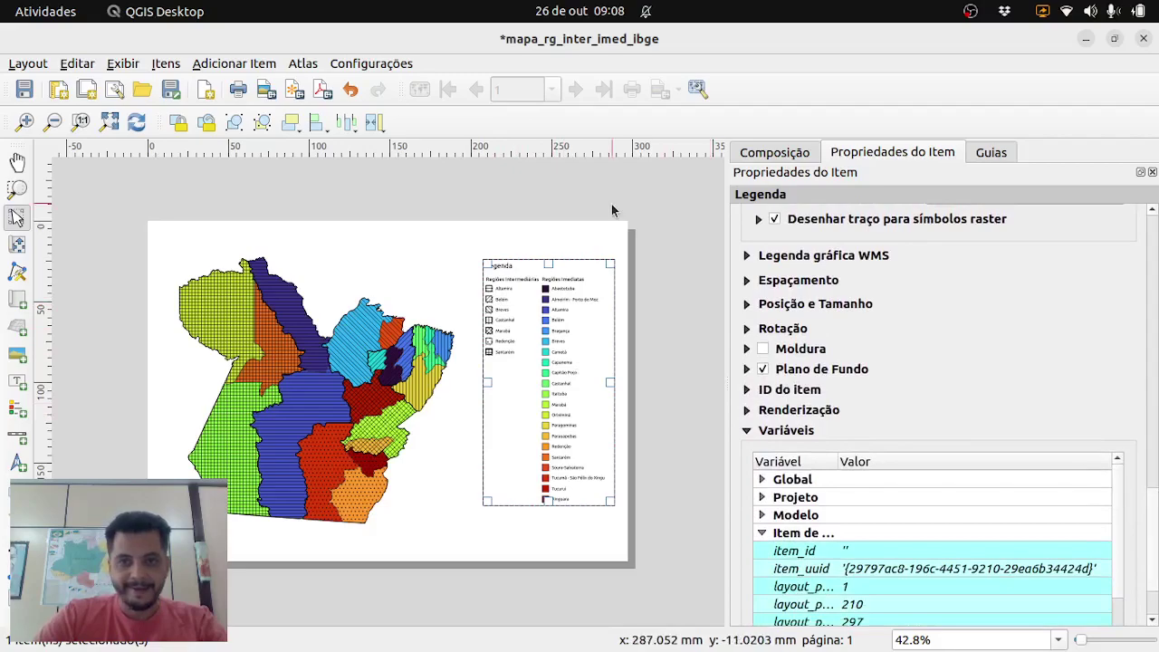
{"action": "left_click", "coordinate": [747, 281]}
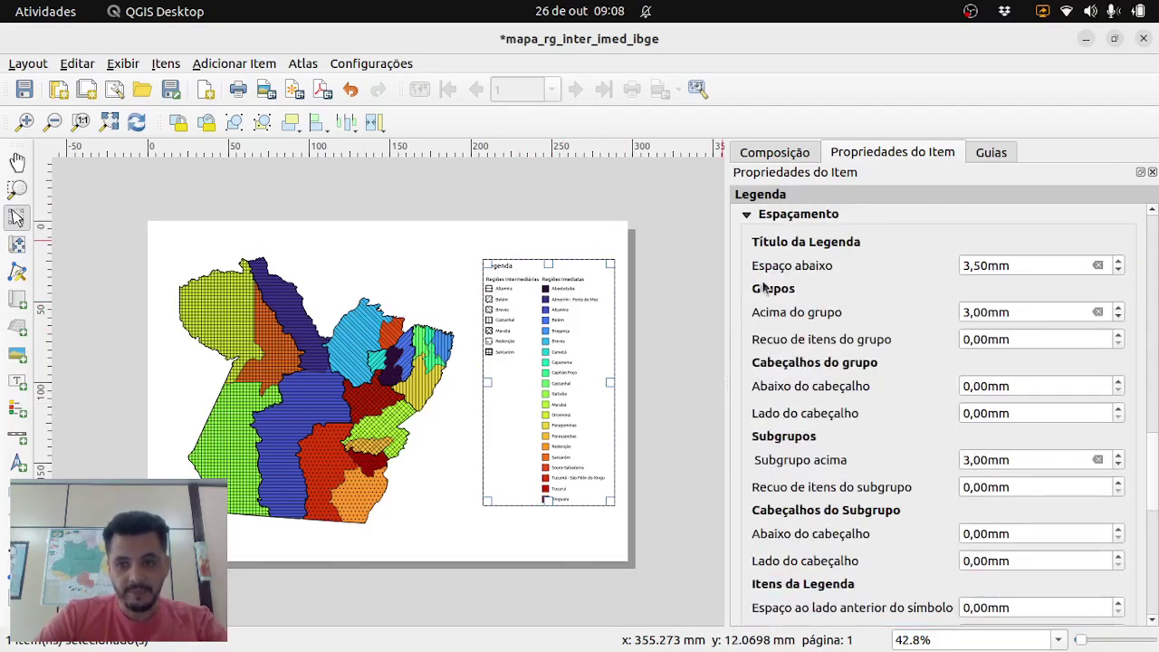
{"action": "left_click", "coordinate": [1119, 271]}
{"action": "left_click", "coordinate": [1119, 271]}
{"action": "left_click", "coordinate": [1119, 270]}
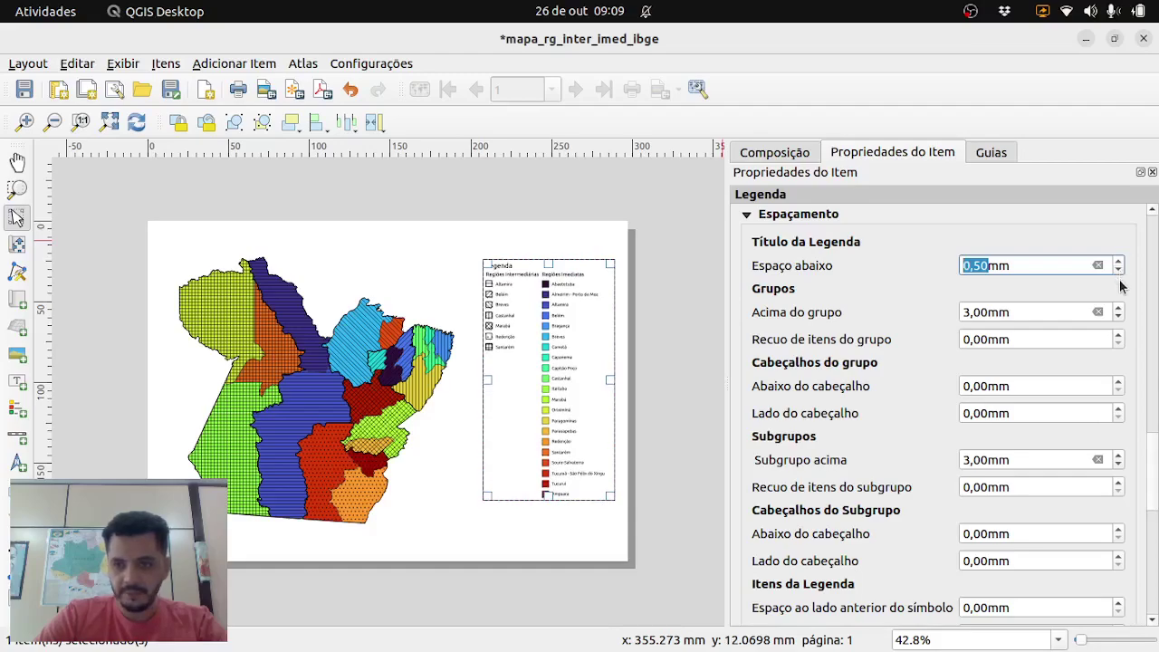
Set the legend's spacing above groups and above subgroups to 1.00 mm each
{"action": "left_click", "coordinate": [1119, 317]}
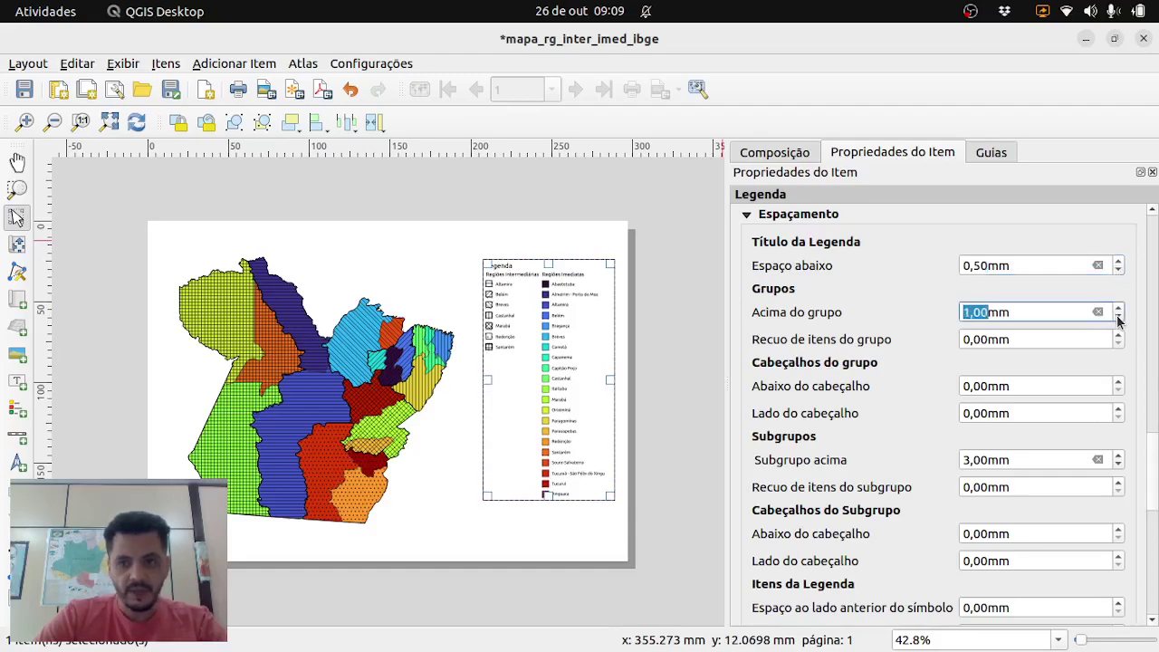
{"action": "left_click", "coordinate": [1118, 317]}
{"action": "left_click", "coordinate": [1119, 308]}
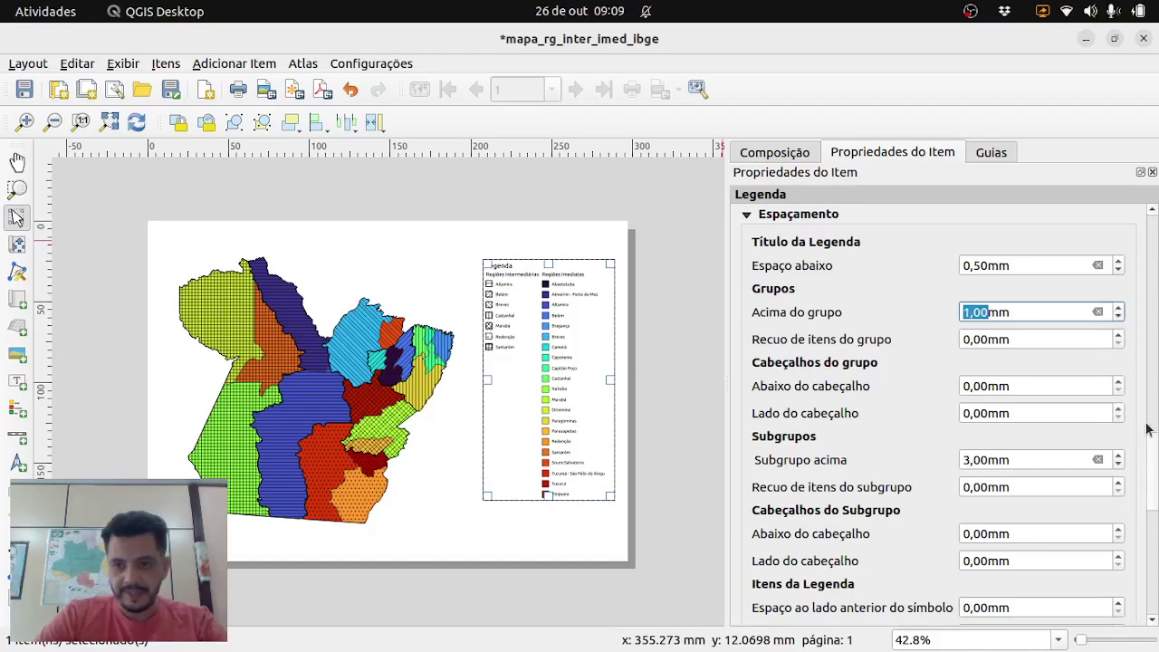
{"action": "left_click", "coordinate": [1119, 466]}
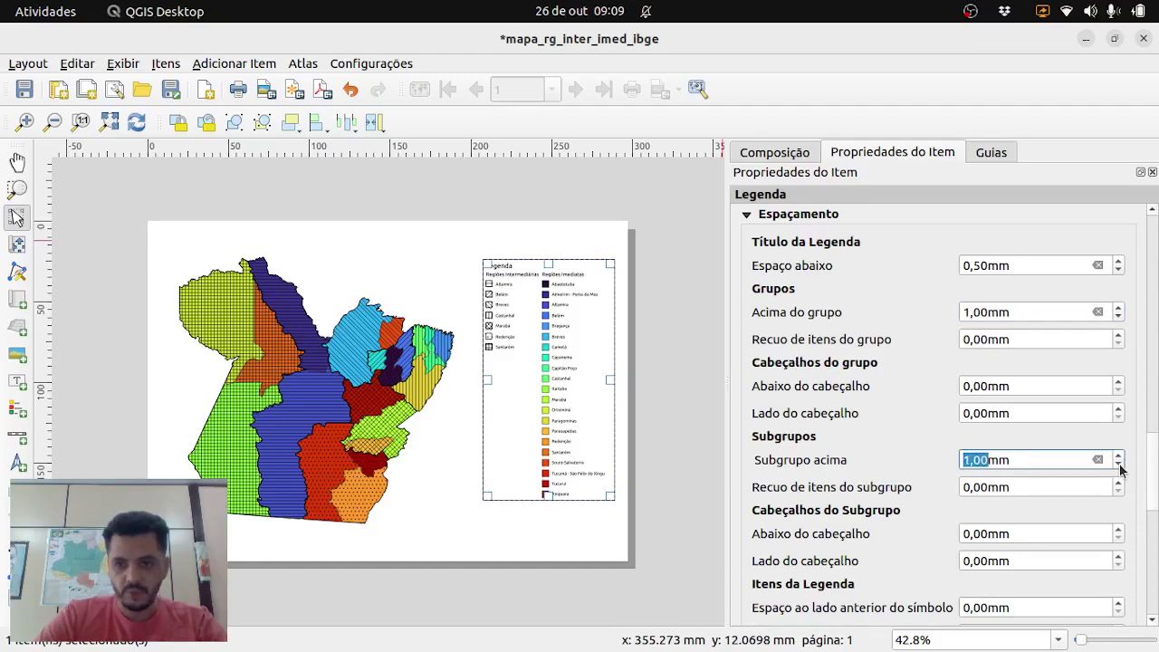
Try reducing the space between the legend symbols to 1.50 mm
{"action": "scroll", "coordinate": [942, 408], "scroll_direction": "down", "scroll_amount": 5}
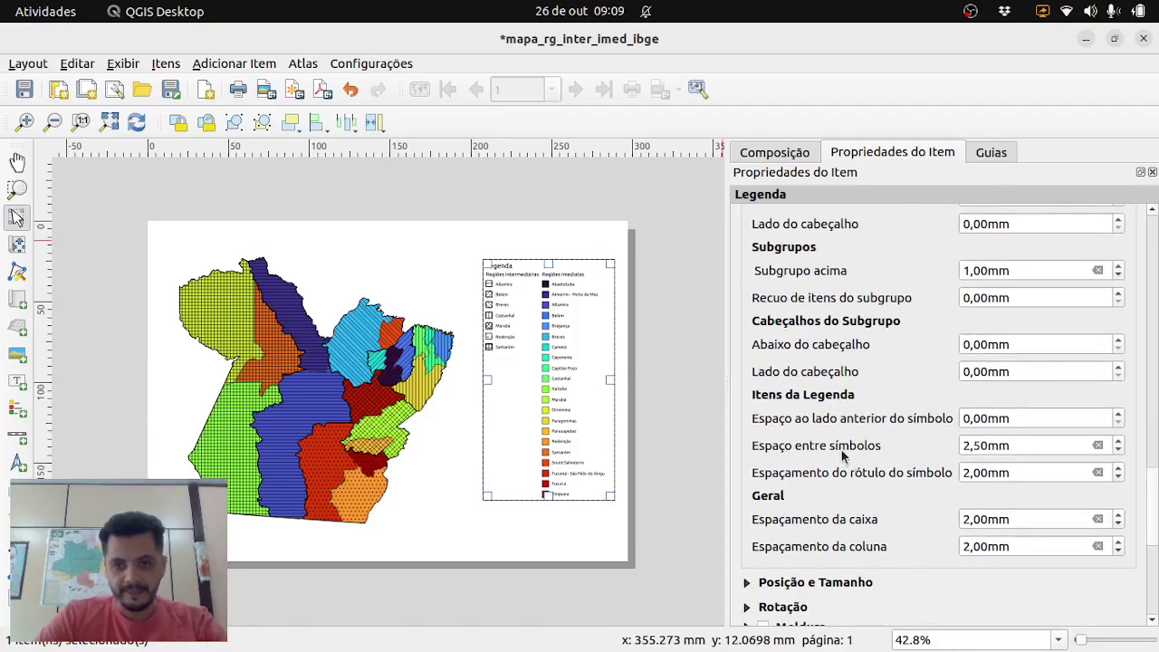
{"action": "left_click", "coordinate": [1120, 450]}
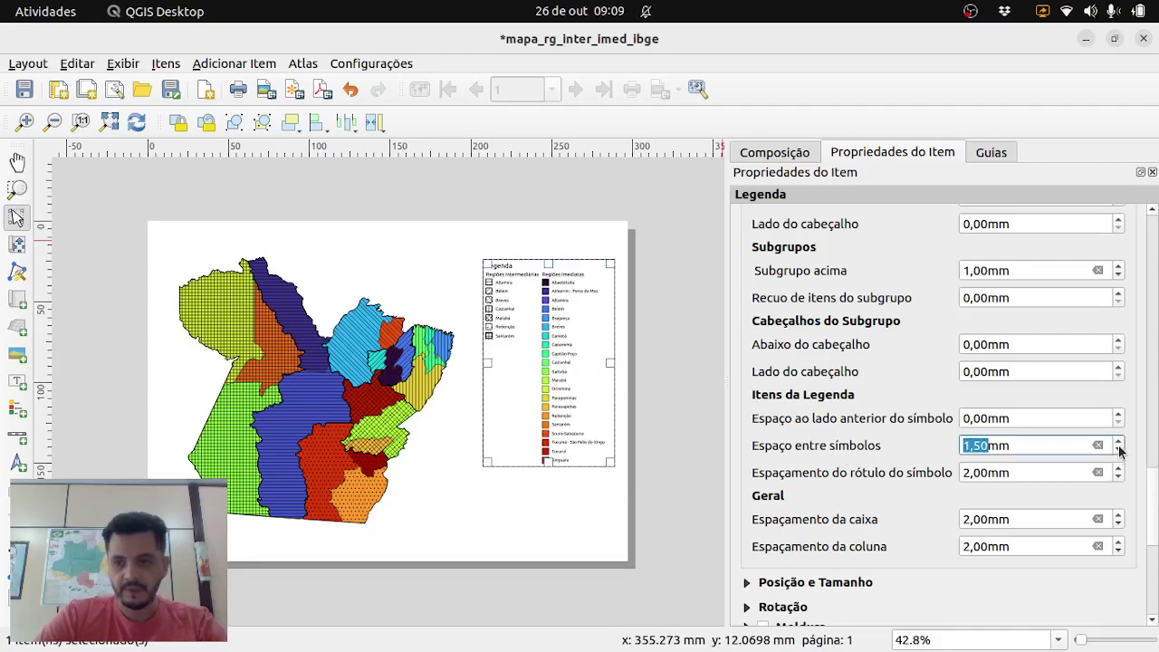
{"action": "left_click", "coordinate": [1120, 443]}
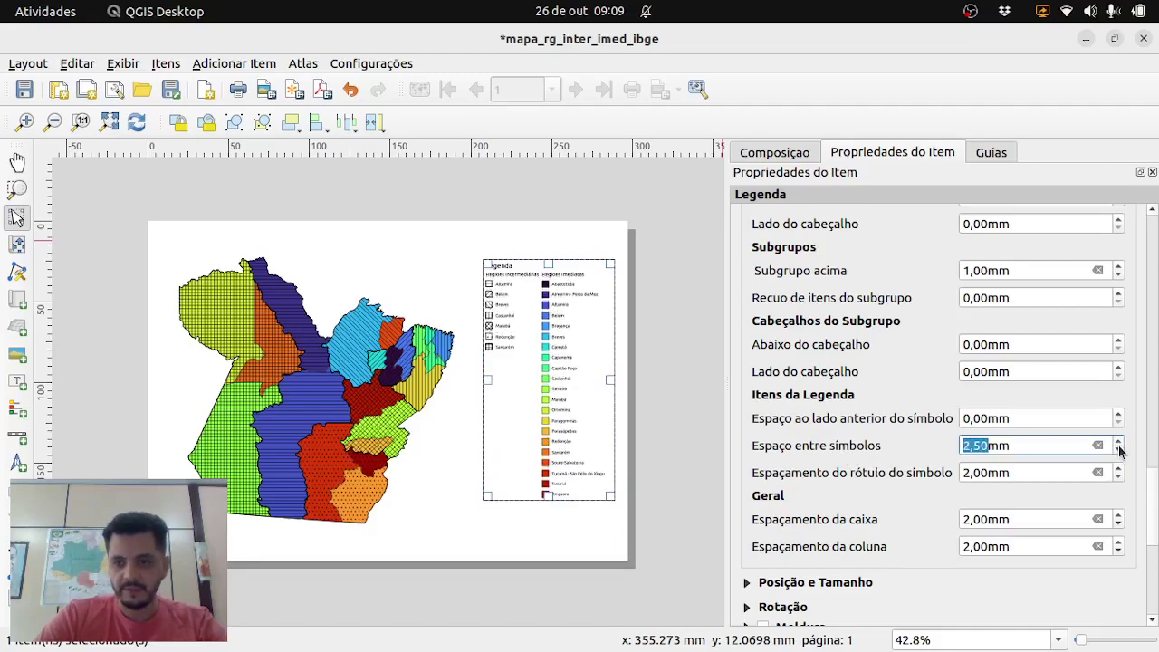
Set the space between the legend symbols to 1.50 mm and move the legend slightly lower on the page
{"action": "left_click", "coordinate": [1119, 450]}
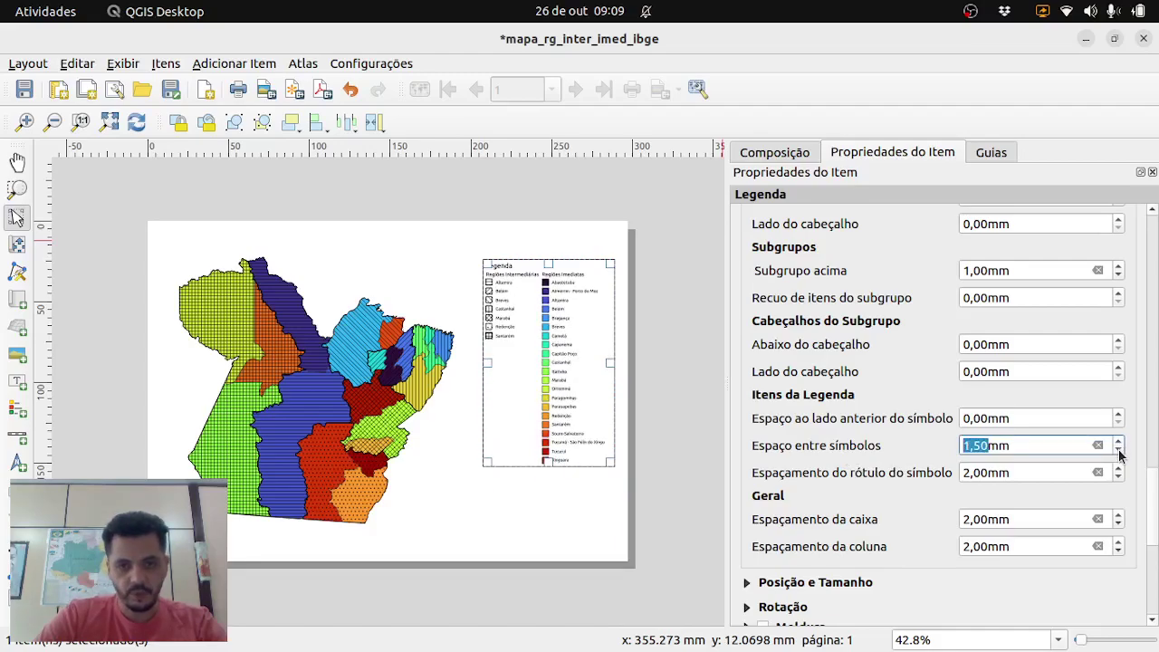
{"action": "left_click_drag", "start_coordinate": [1157, 491], "coordinate": [1158, 521]}
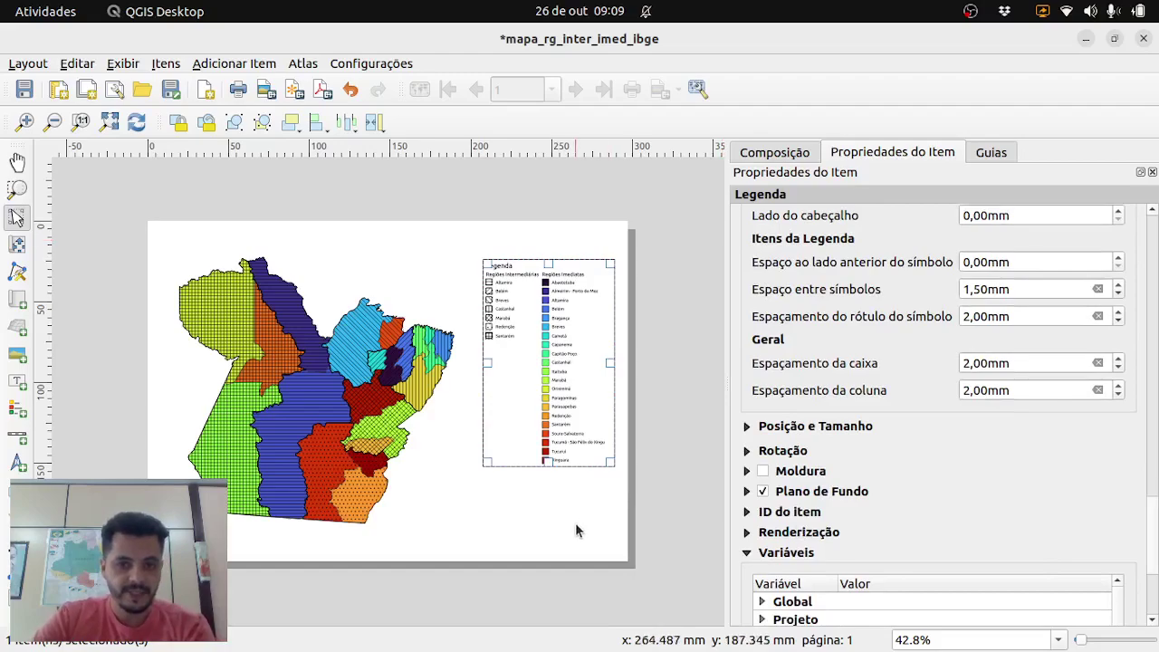
{"action": "left_click", "coordinate": [592, 371]}
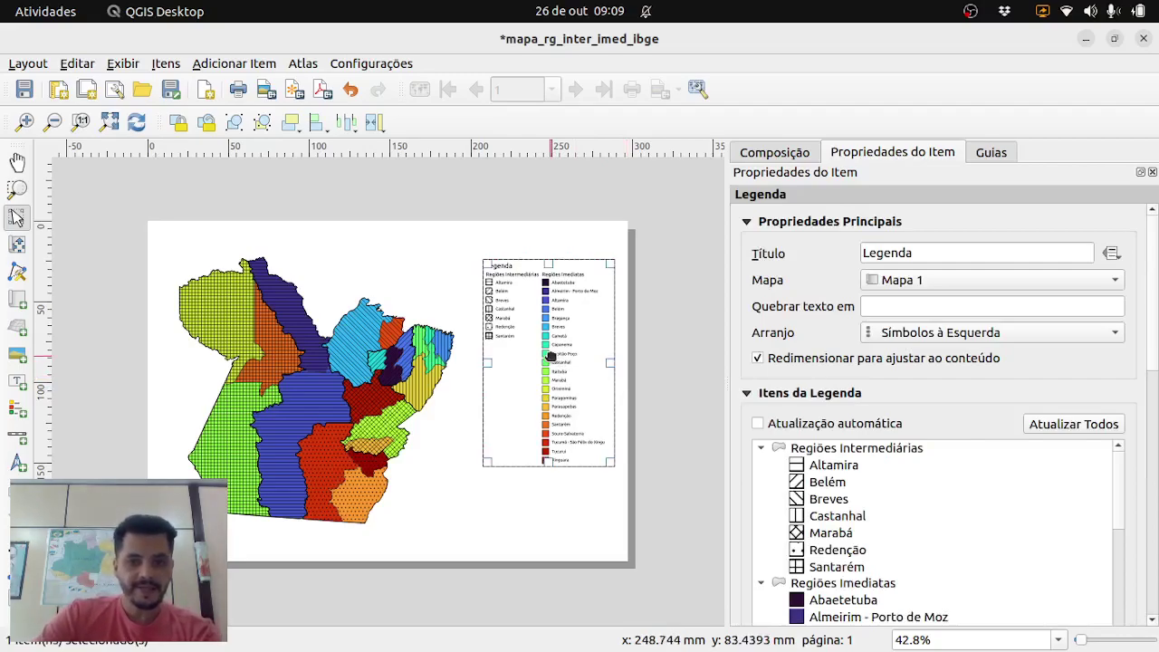
{"action": "left_click_drag", "start_coordinate": [550, 356], "coordinate": [547, 369]}
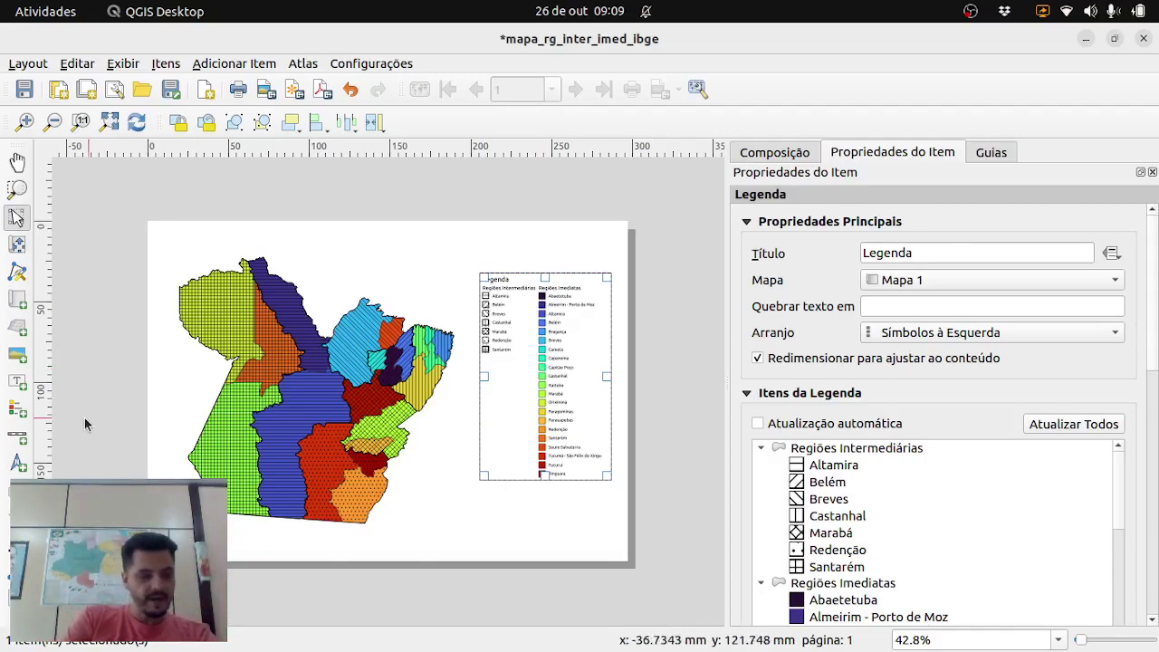
Add a scale bar for the map in the empty space at the lower right of the page, below the legend
{"action": "left_click", "coordinate": [19, 438]}
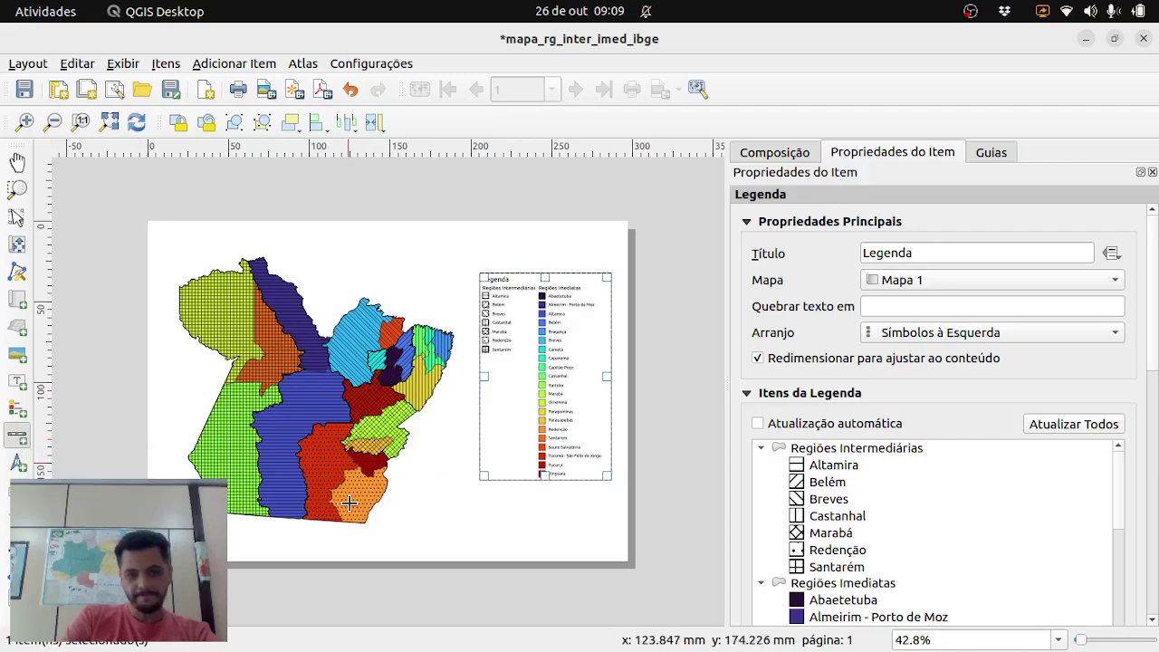
{"action": "left_click_drag", "start_coordinate": [435, 513], "coordinate": [589, 548]}
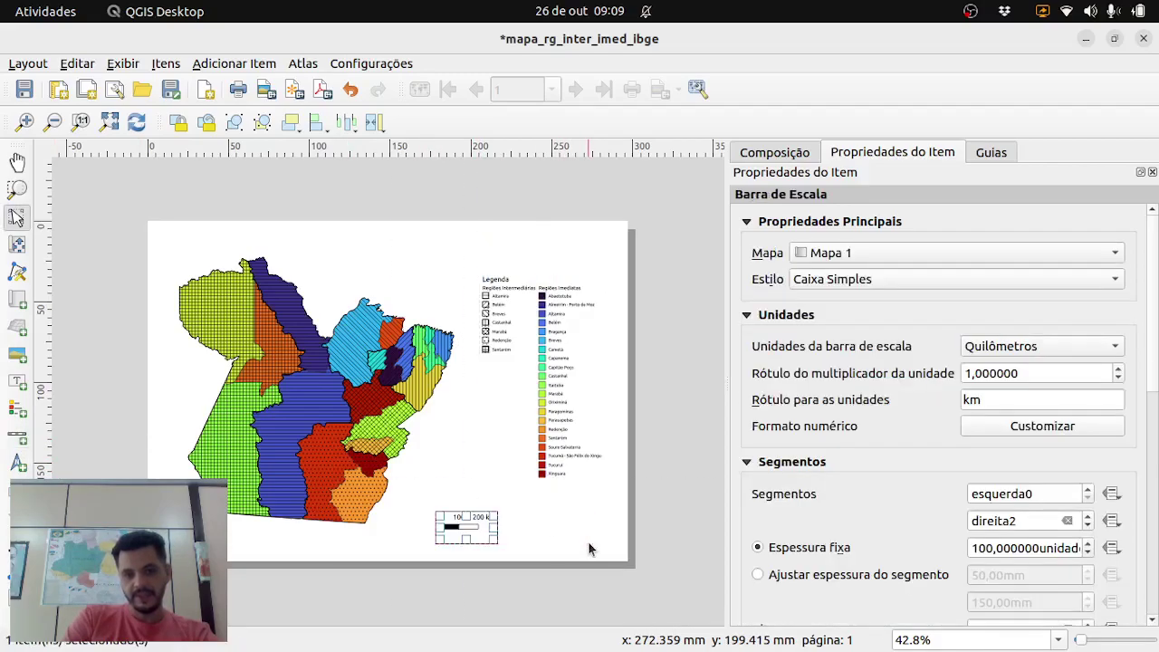
{"action": "left_click_drag", "start_coordinate": [481, 533], "coordinate": [520, 518]}
{"action": "left_click", "coordinate": [499, 518]}
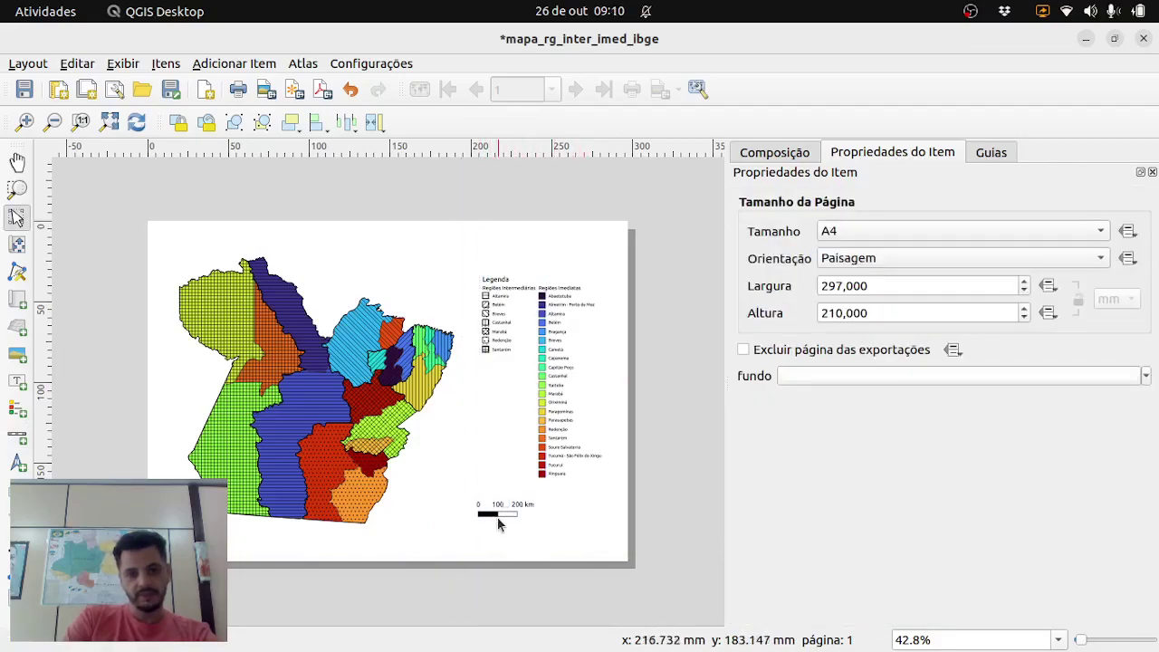
Set the scale bar's style to Caixa Dupla with Quilômetros as its units
{"action": "left_click", "coordinate": [499, 520]}
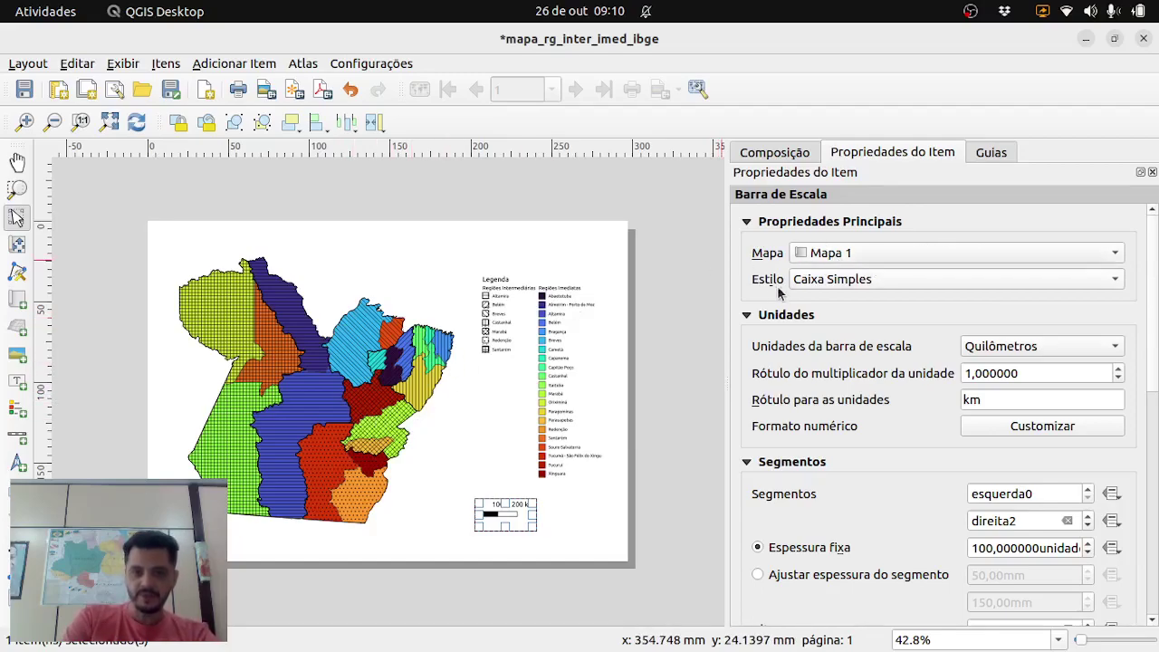
{"action": "left_click", "coordinate": [878, 280]}
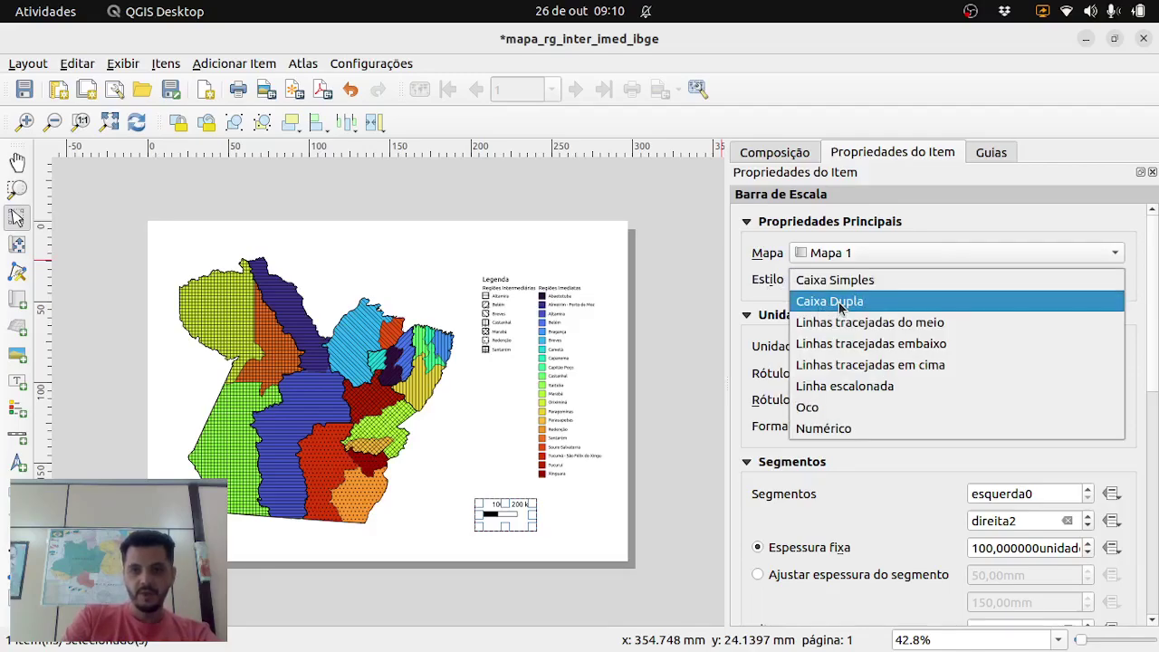
{"action": "left_click", "coordinate": [840, 305]}
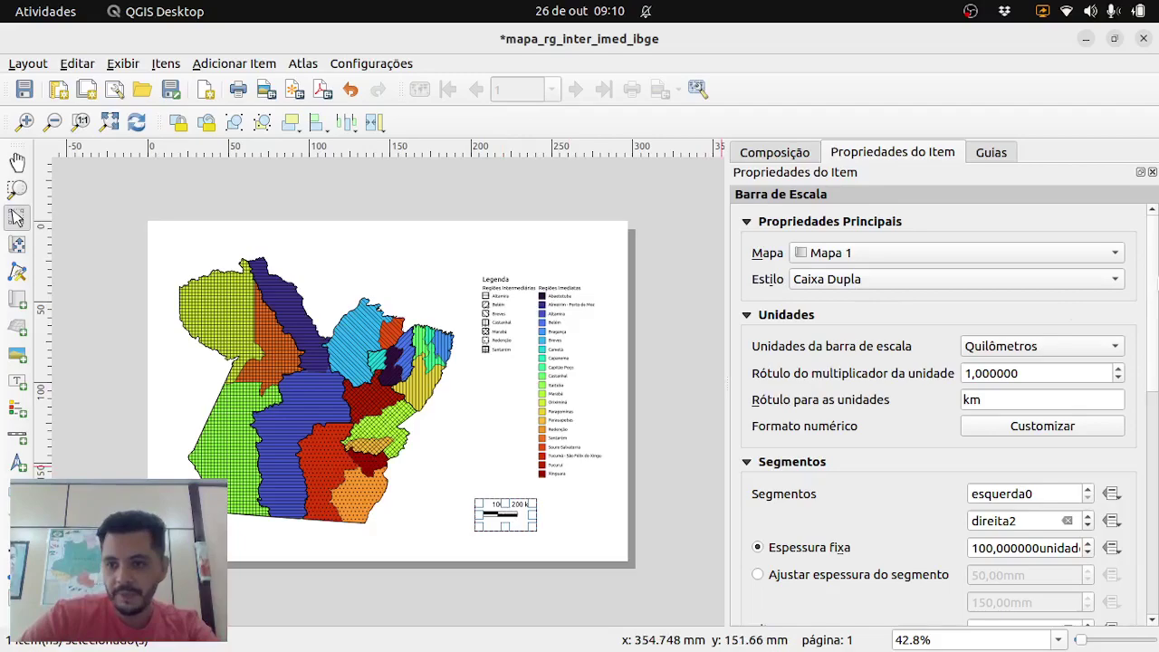
{"action": "scroll", "coordinate": [1154, 282], "scroll_direction": "down", "scroll_amount": 2}
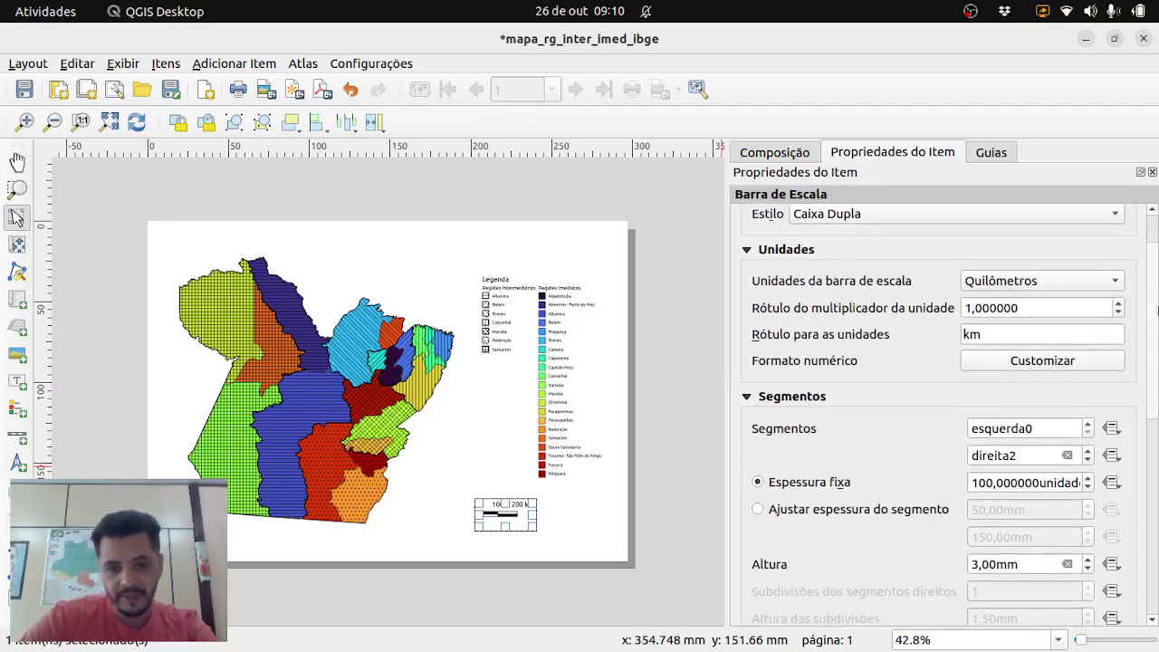
{"action": "left_click", "coordinate": [1020, 287]}
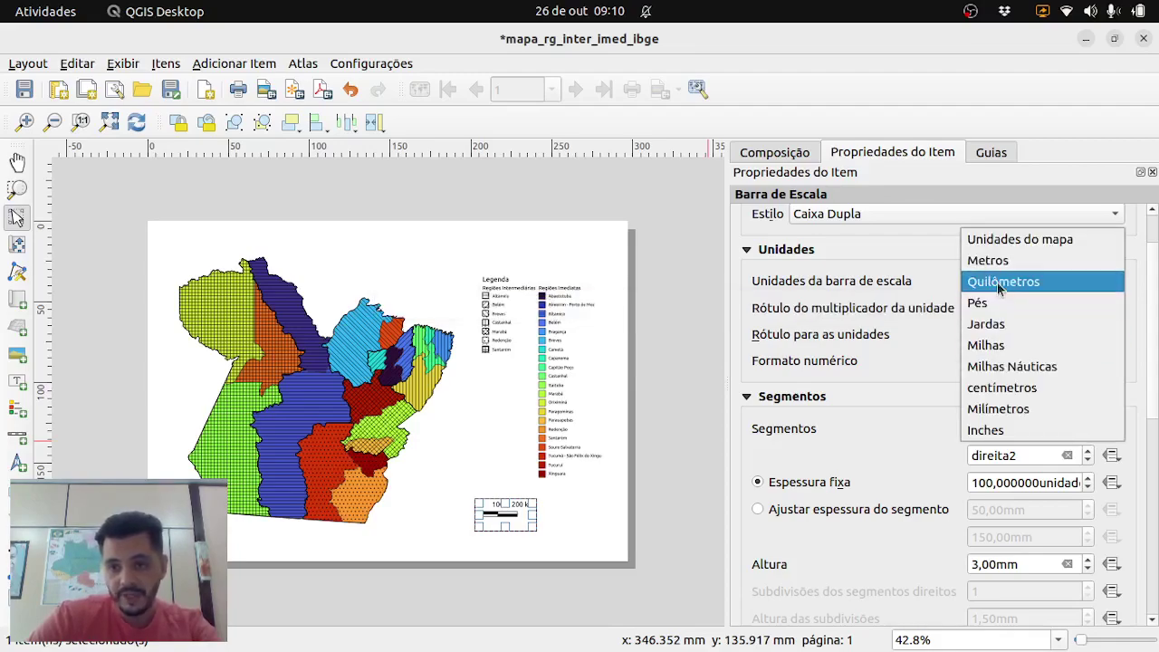
{"action": "left_click", "coordinate": [1020, 283]}
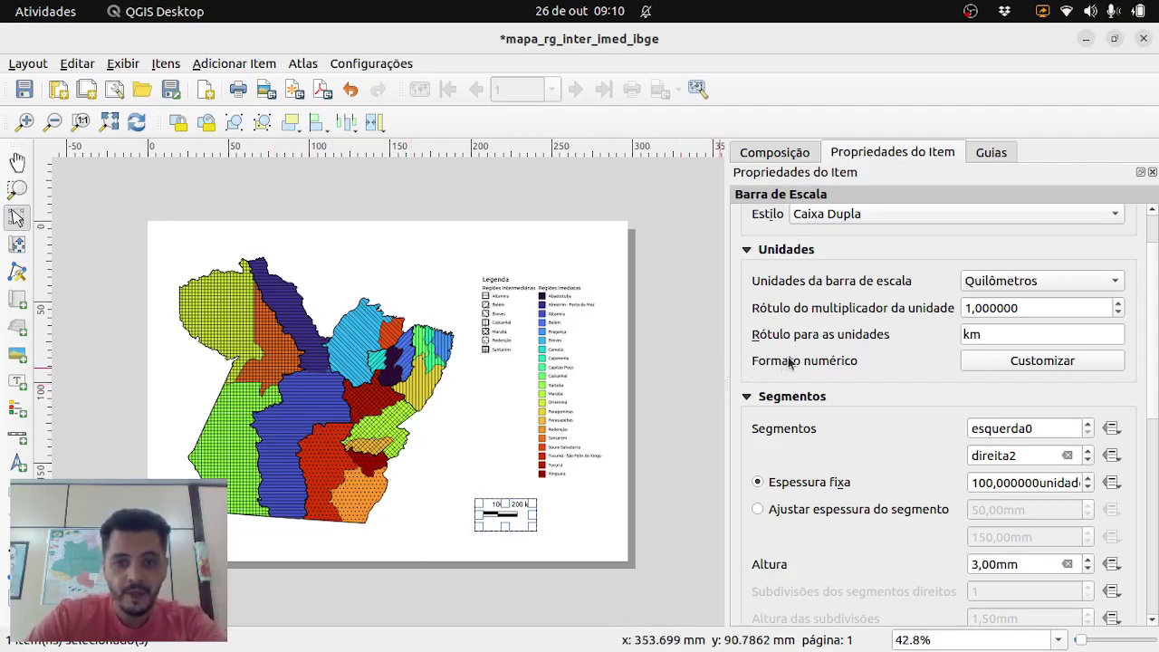
Try "quilômetros" as the scale bar's unit label and restore the label to "km"
{"action": "left_click", "coordinate": [986, 334]}
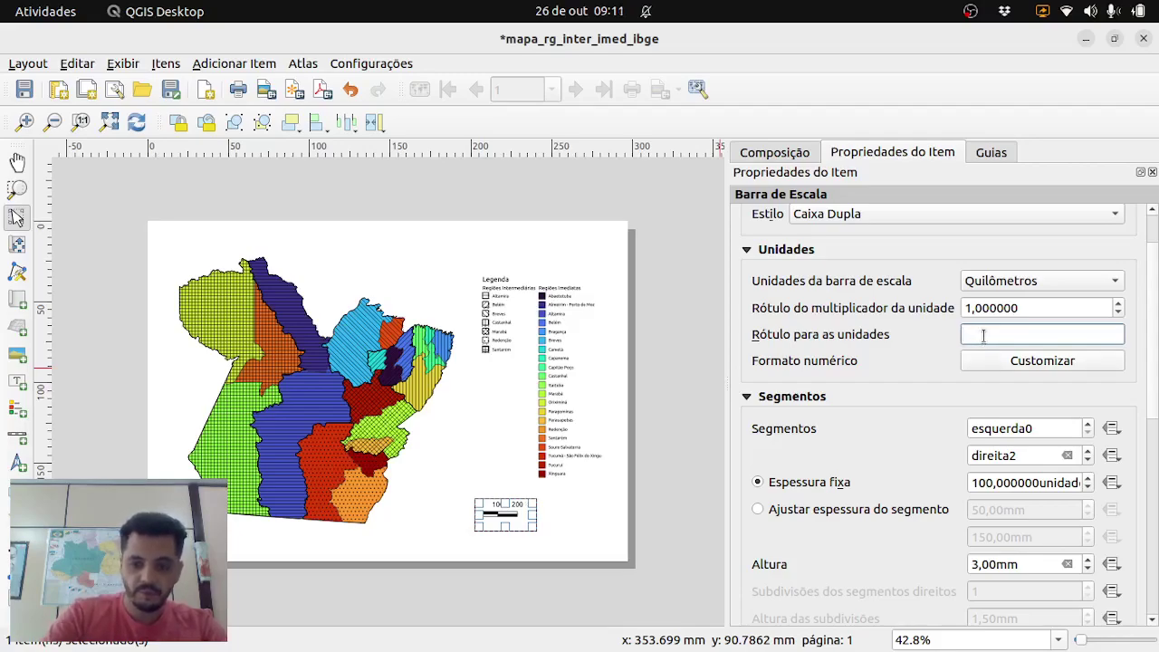
{"action": "type", "text": "ui"}
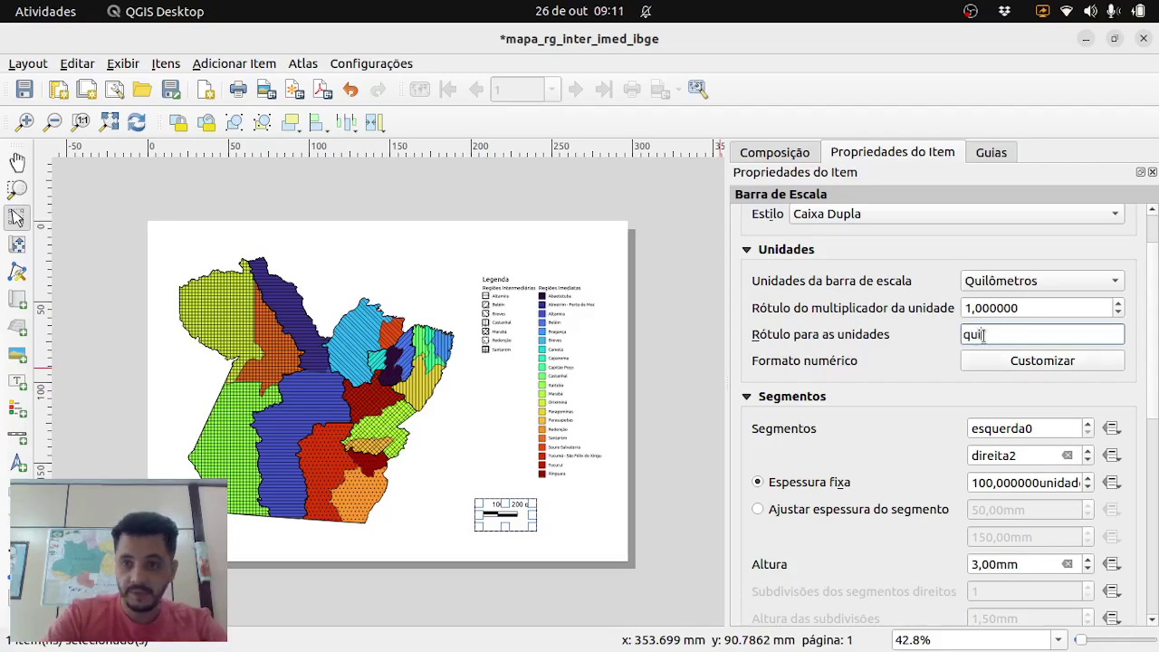
{"action": "type", "text": "lômetros"}
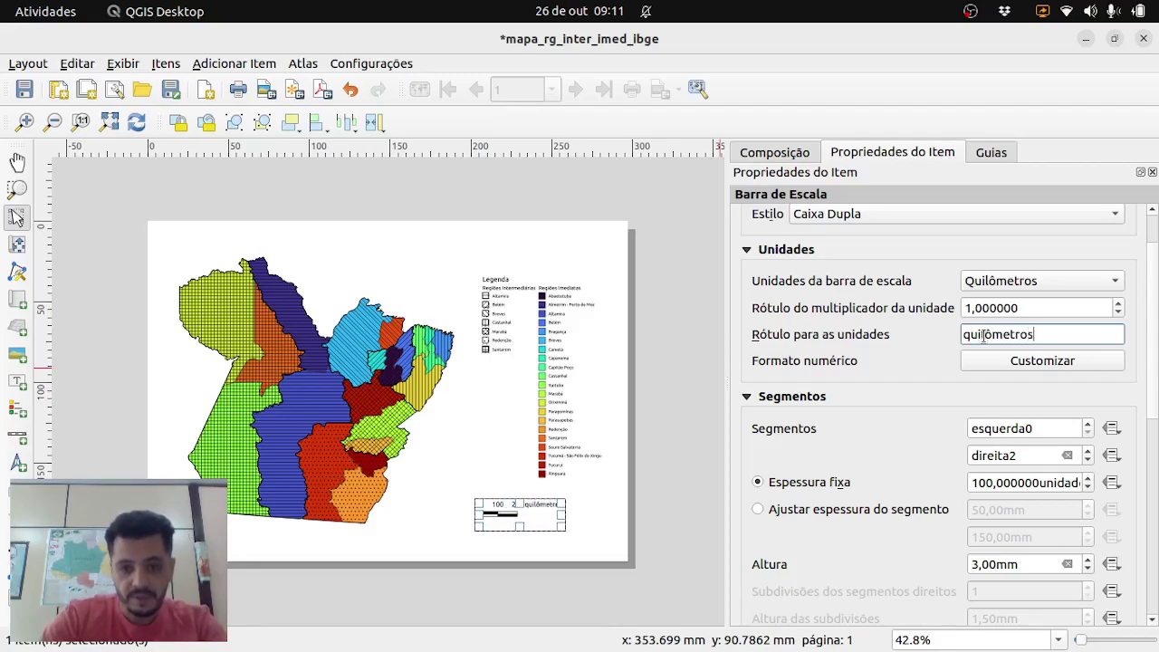
{"action": "key", "text": "BackSpace"}
{"action": "key", "text": "BackSpace"}
{"action": "key", "text": "BackSpace"}
{"action": "key", "text": "BackSpace"}
{"action": "key", "text": "BackSpace"}
{"action": "key", "text": "BackSpace"}
{"action": "key", "text": "BackSpace"}
{"action": "key", "text": "BackSpace"}
{"action": "key", "text": "BackSpace"}
{"action": "key", "text": "BackSpace"}
{"action": "key", "text": "BackSpace"}
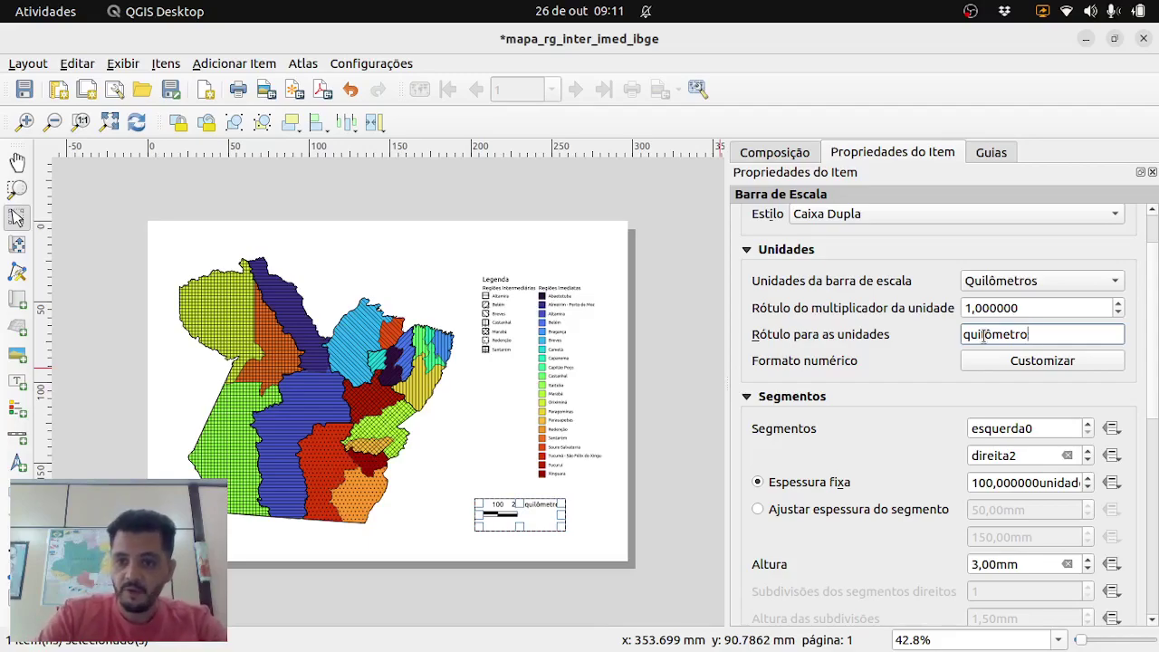
{"action": "type", "text": "km"}
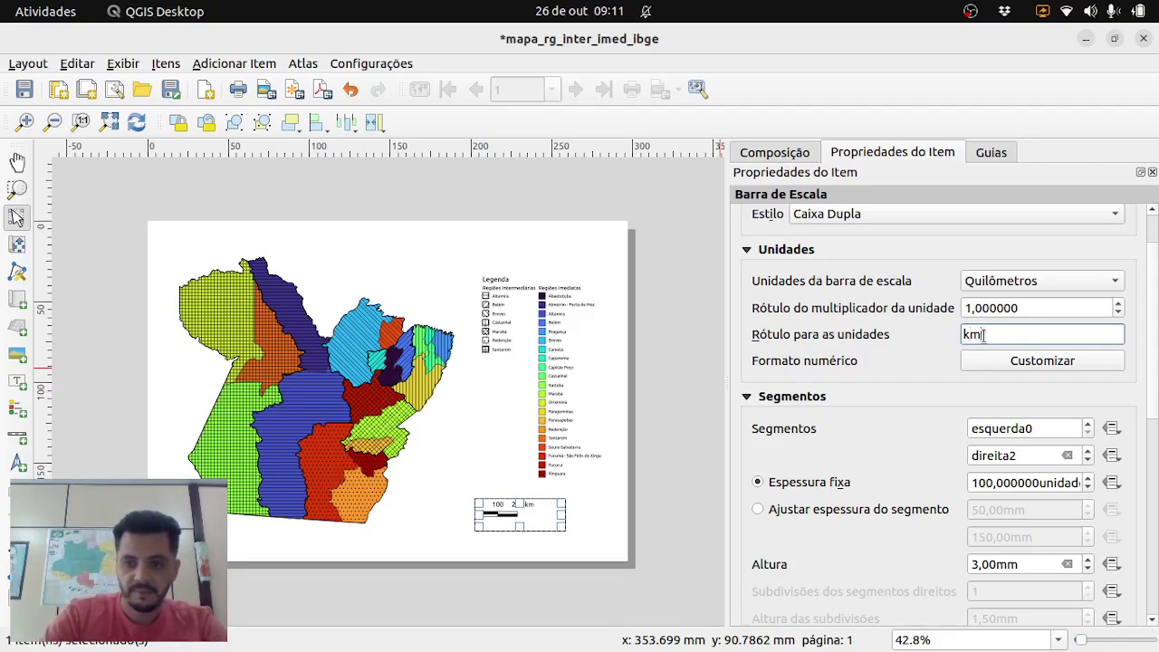
Set the scale bar's segments to 1 on the left side and 3 on the right side
{"action": "scroll", "coordinate": [1155, 319], "scroll_direction": "down", "scroll_amount": 3}
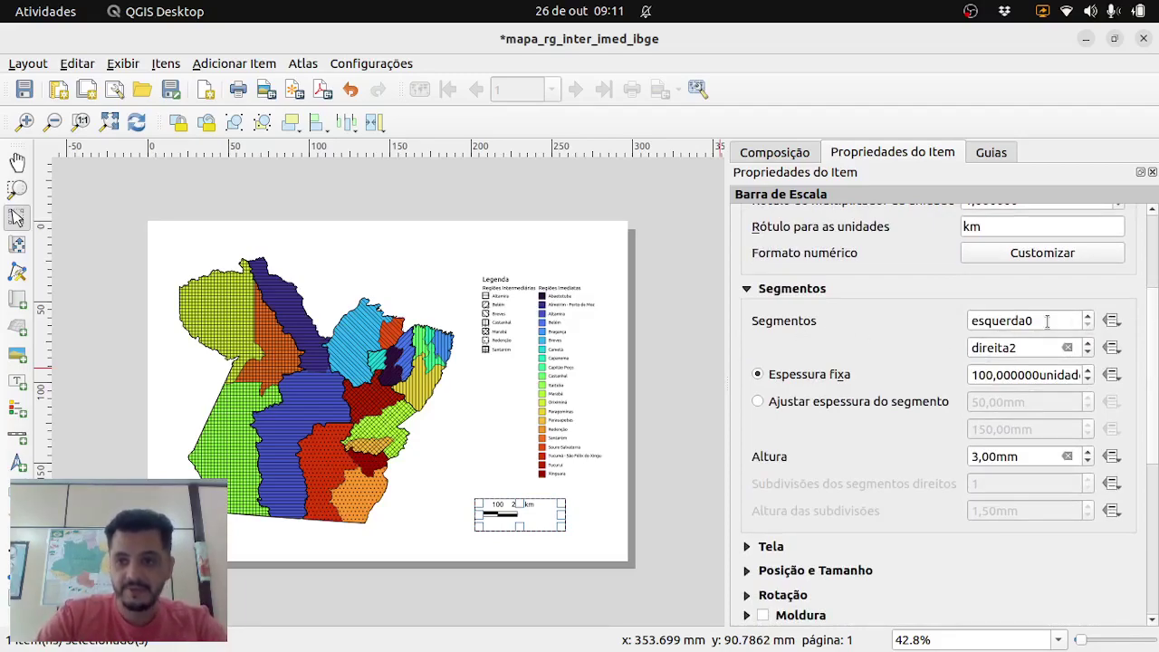
{"action": "left_click", "coordinate": [1090, 316]}
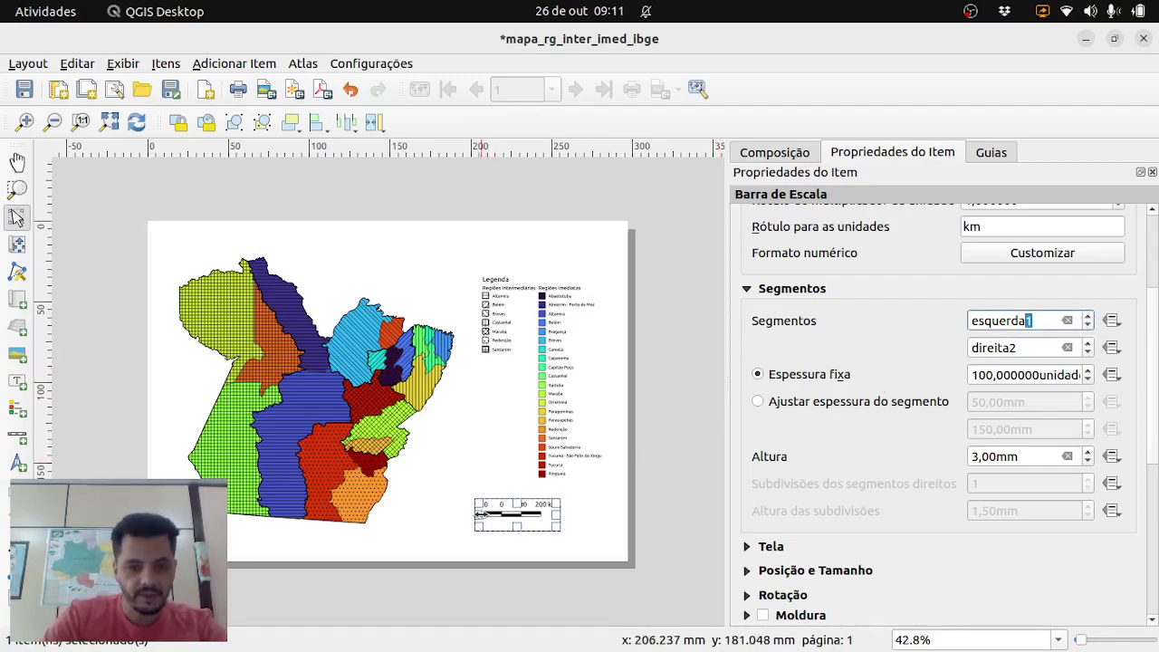
{"action": "left_click", "coordinate": [452, 507]}
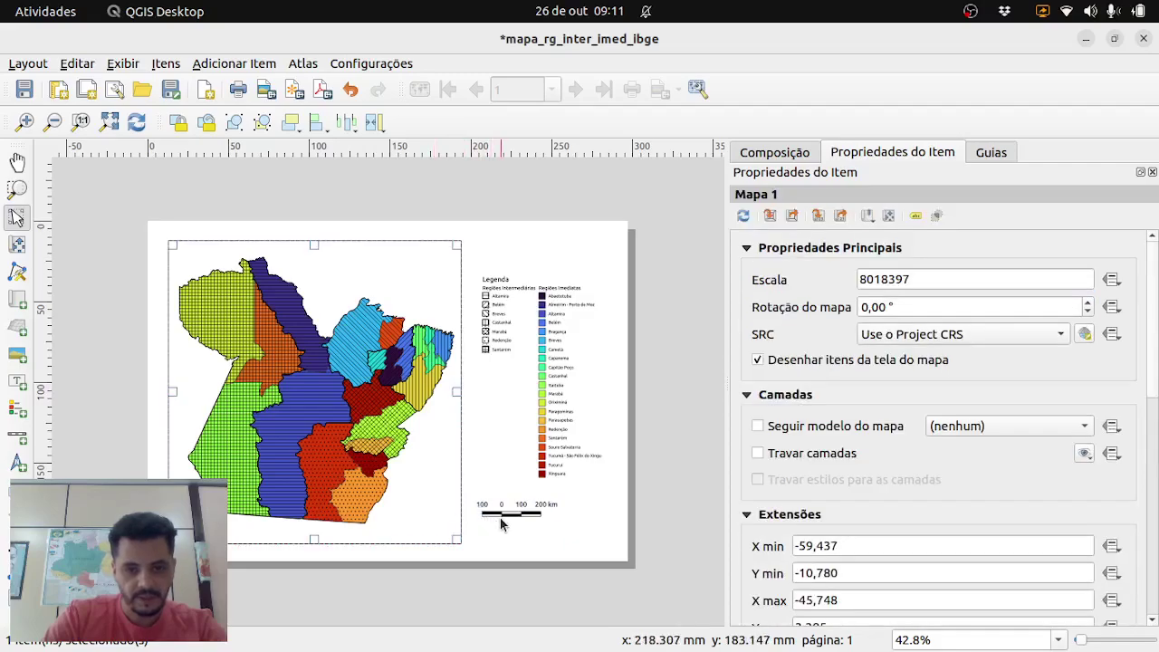
{"action": "left_click", "coordinate": [534, 521]}
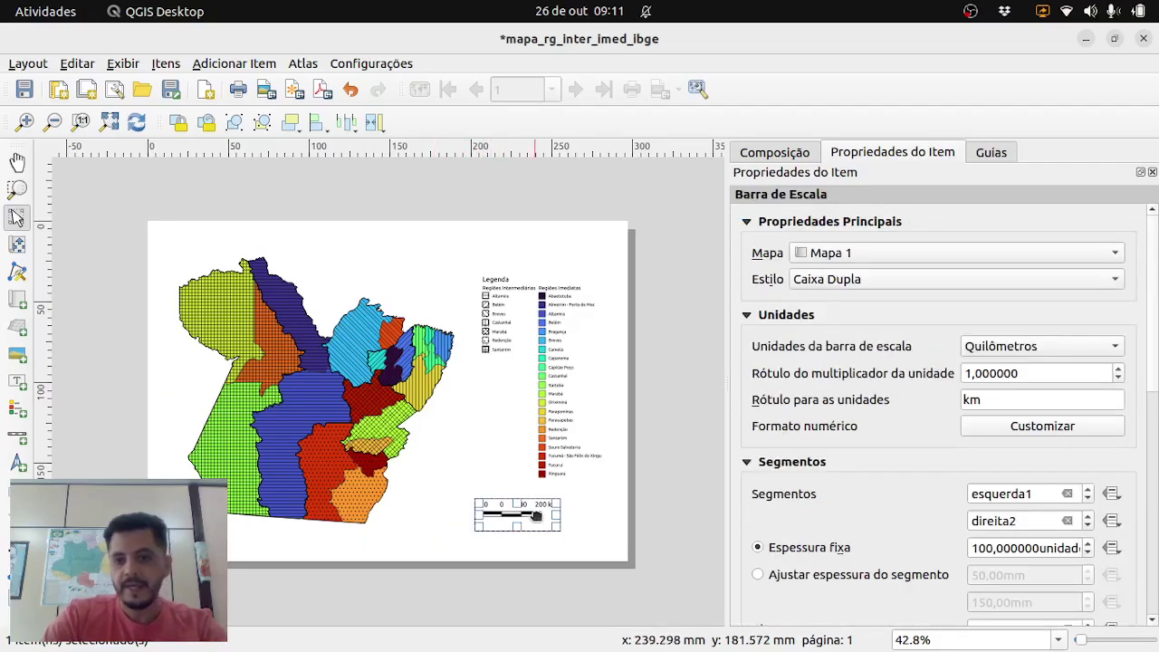
{"action": "left_click_drag", "start_coordinate": [1150, 348], "coordinate": [1158, 427]}
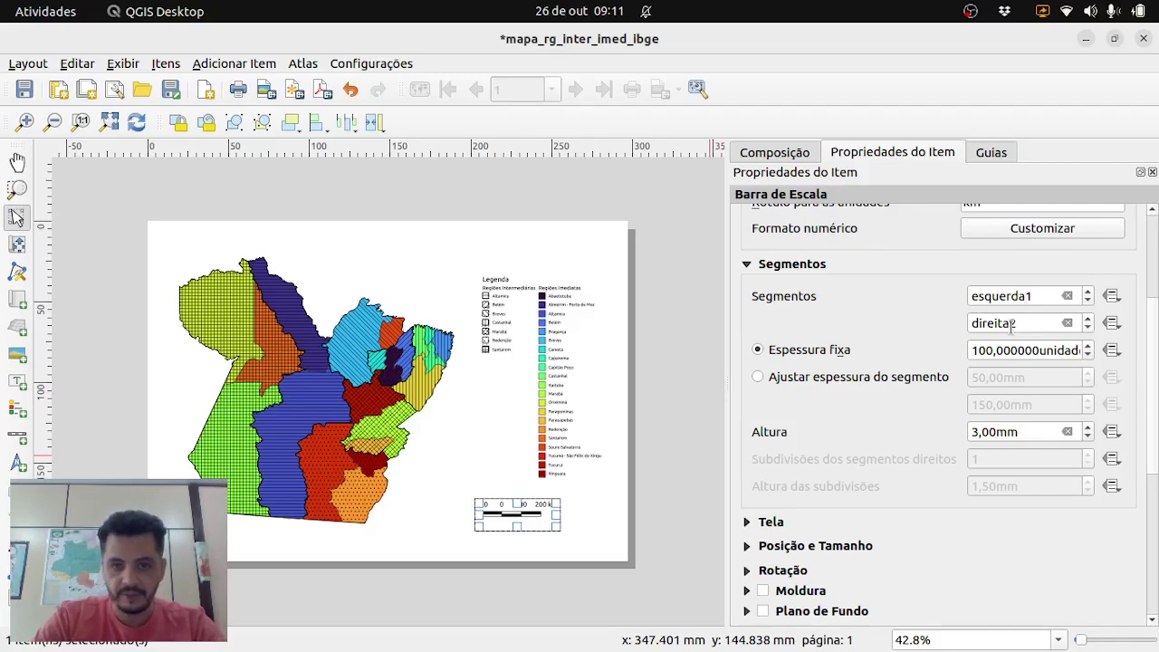
{"action": "left_click", "coordinate": [1089, 318]}
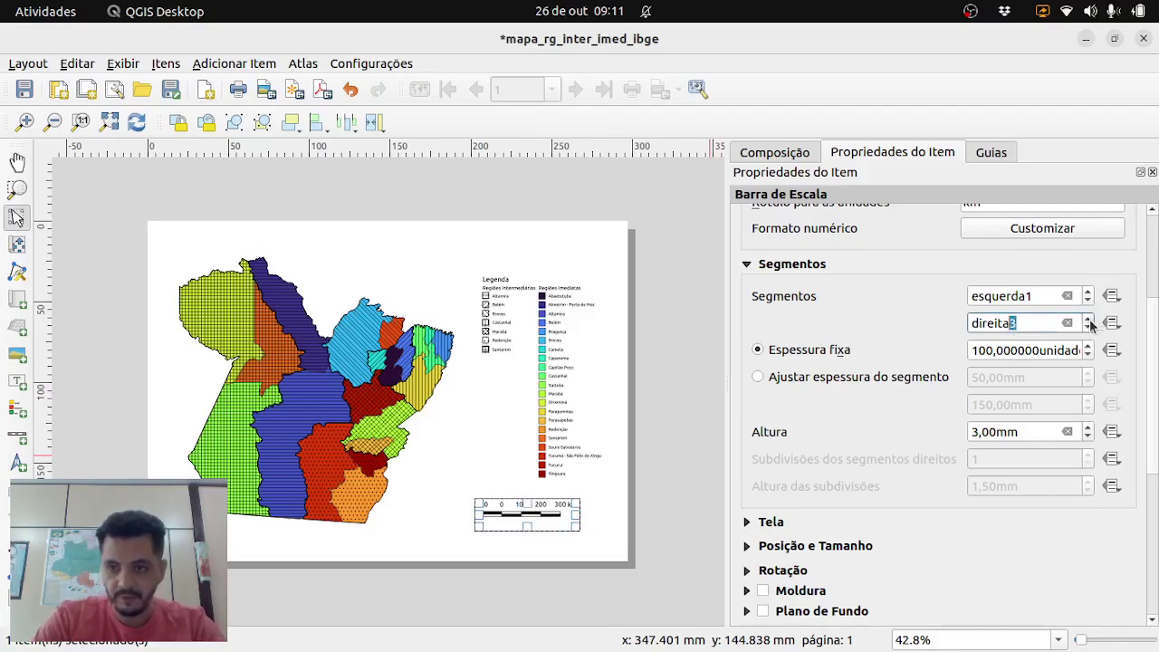
Set the scale bar's height to 2.00 mm
{"action": "left_click_drag", "start_coordinate": [1154, 325], "coordinate": [1155, 349]}
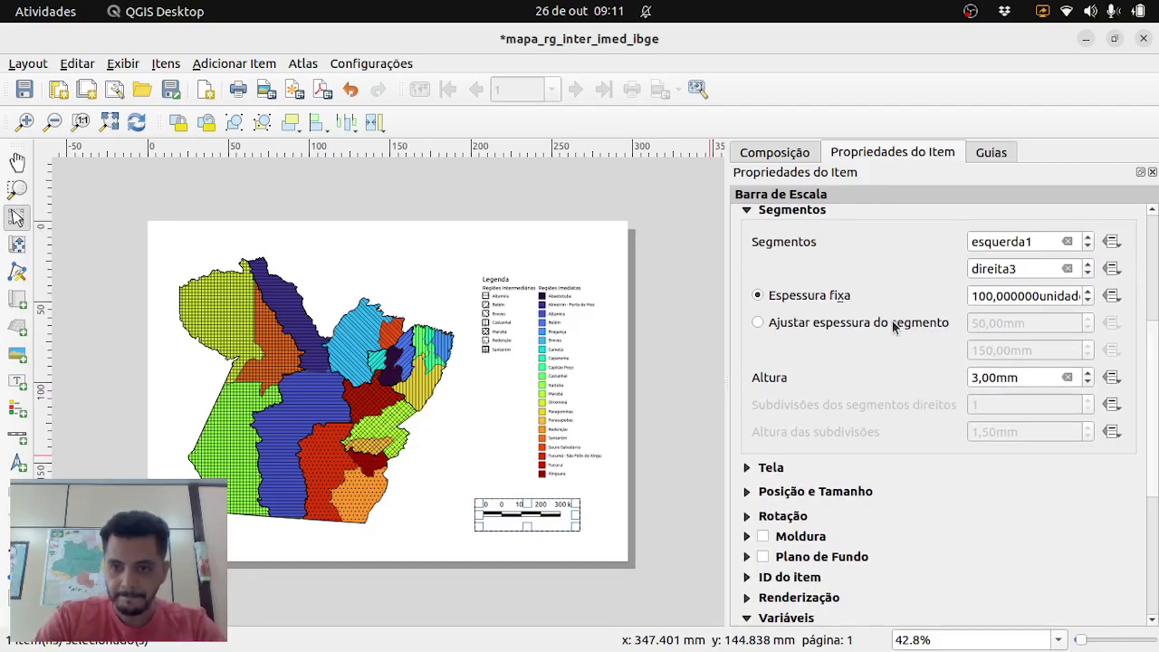
{"action": "left_click", "coordinate": [1087, 382]}
{"action": "left_click", "coordinate": [1088, 372]}
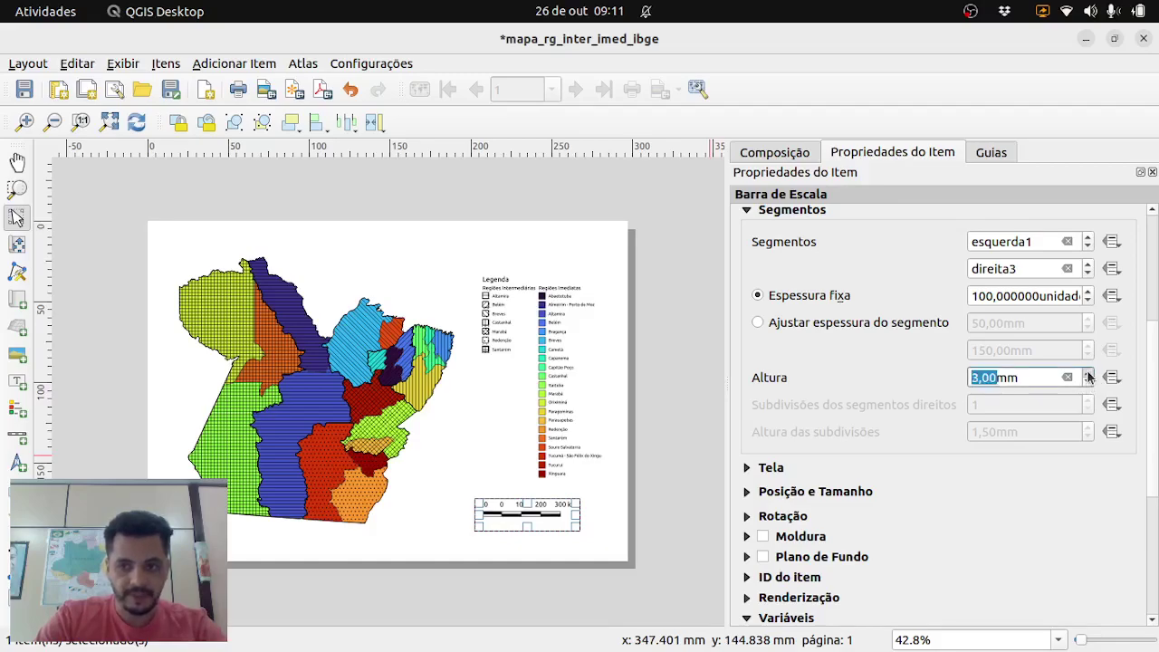
{"action": "left_click", "coordinate": [1087, 382]}
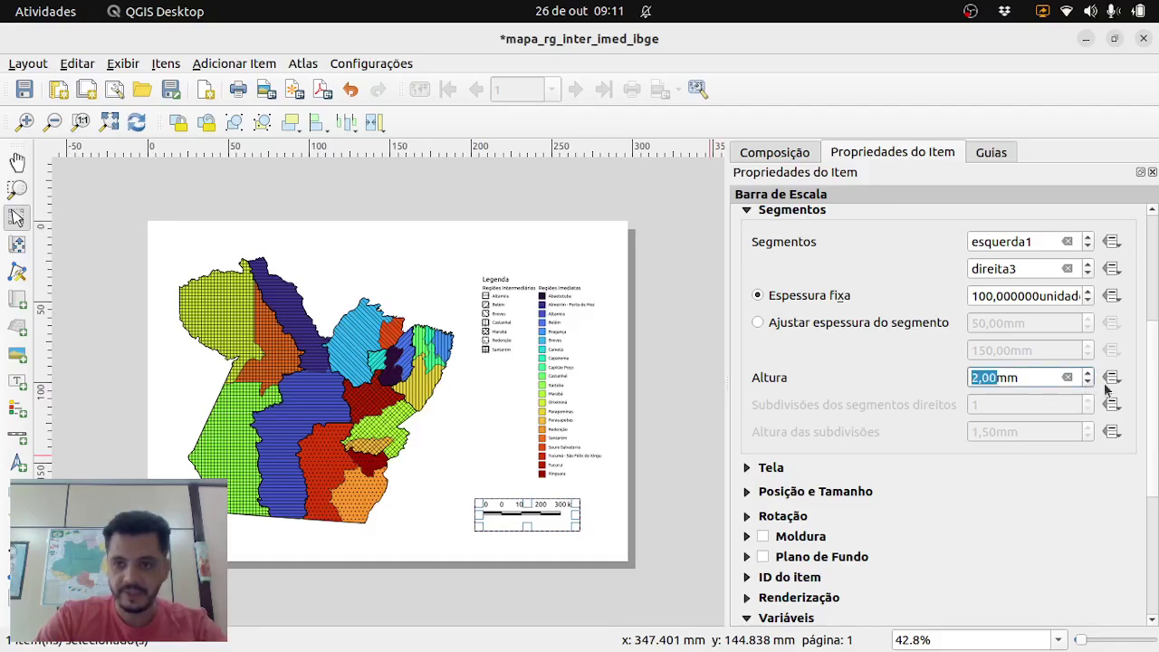
Try the Ajustar espessura do segmento option for the scale bar and return to Espessura fixa
{"action": "mouse_move", "coordinate": [1157, 410]}
{"action": "left_mouse_down"}
{"action": "mouse_move", "coordinate": [1156, 308]}
{"action": "mouse_move", "coordinate": [1157, 405]}
{"action": "left_mouse_up"}
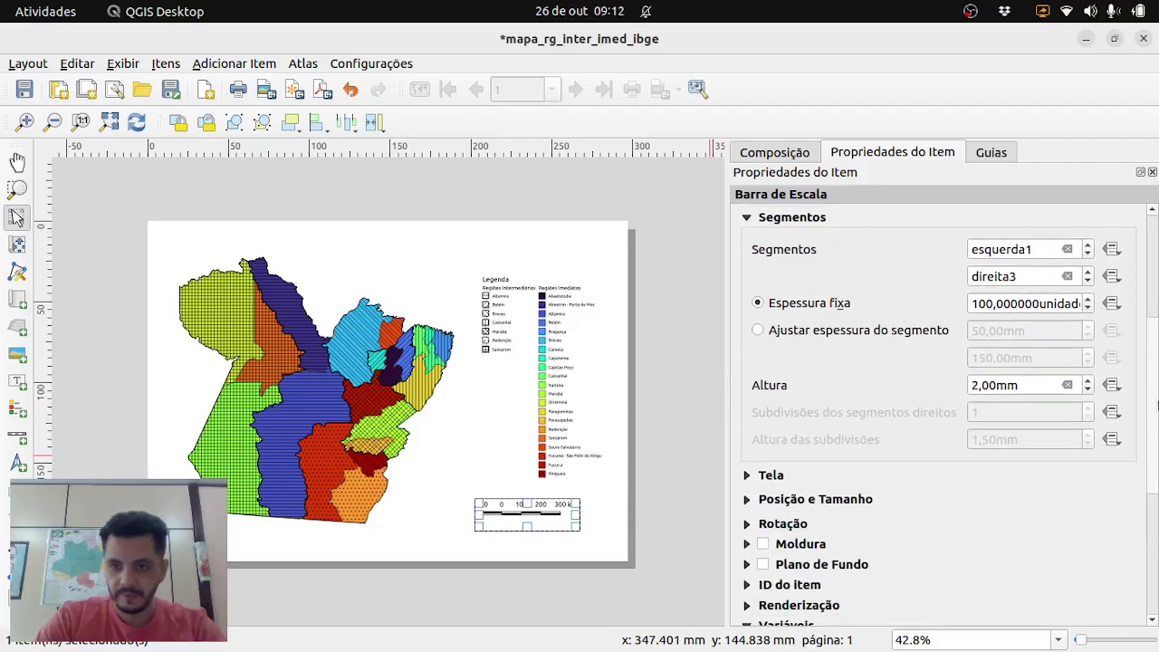
{"action": "left_click", "coordinate": [764, 335]}
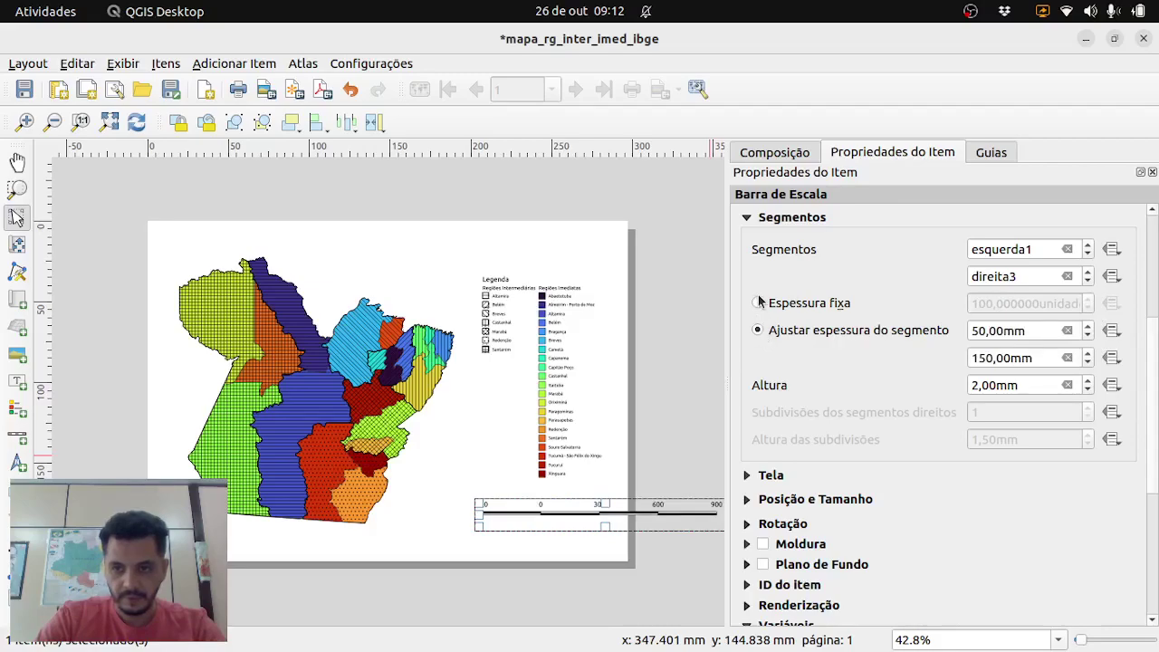
{"action": "left_click", "coordinate": [759, 302]}
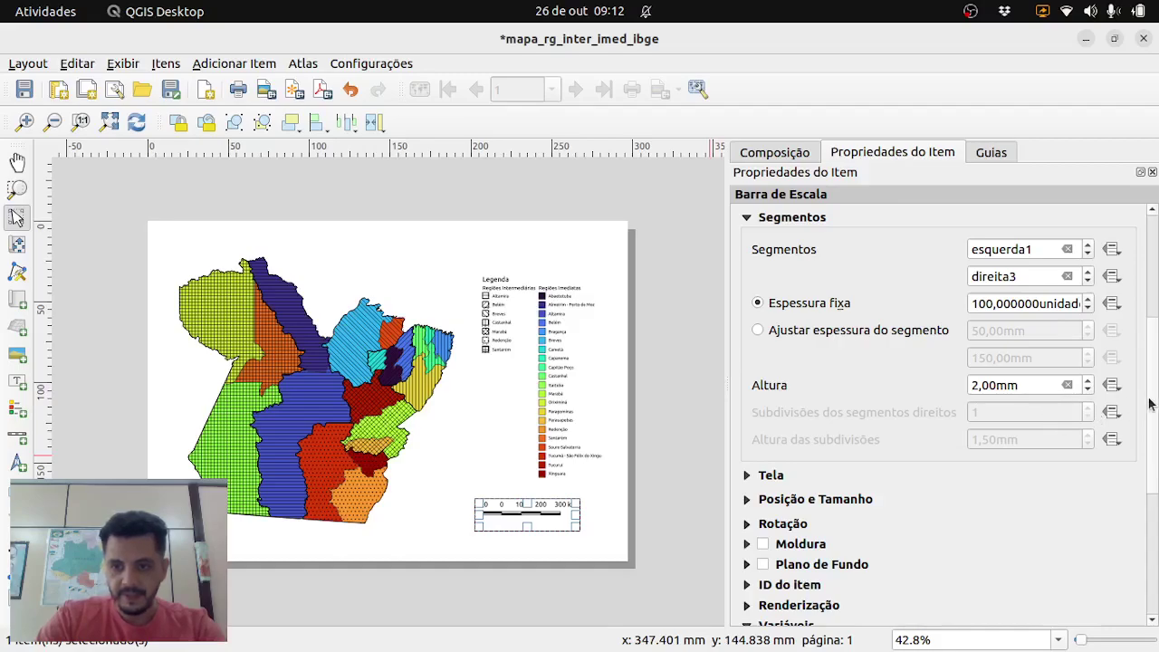
Enable a frame (Moldura) around the scale bar
{"action": "scroll", "coordinate": [1156, 413], "scroll_direction": "down", "scroll_amount": 1}
{"action": "scroll", "coordinate": [1156, 413], "scroll_direction": "down", "scroll_amount": 4}
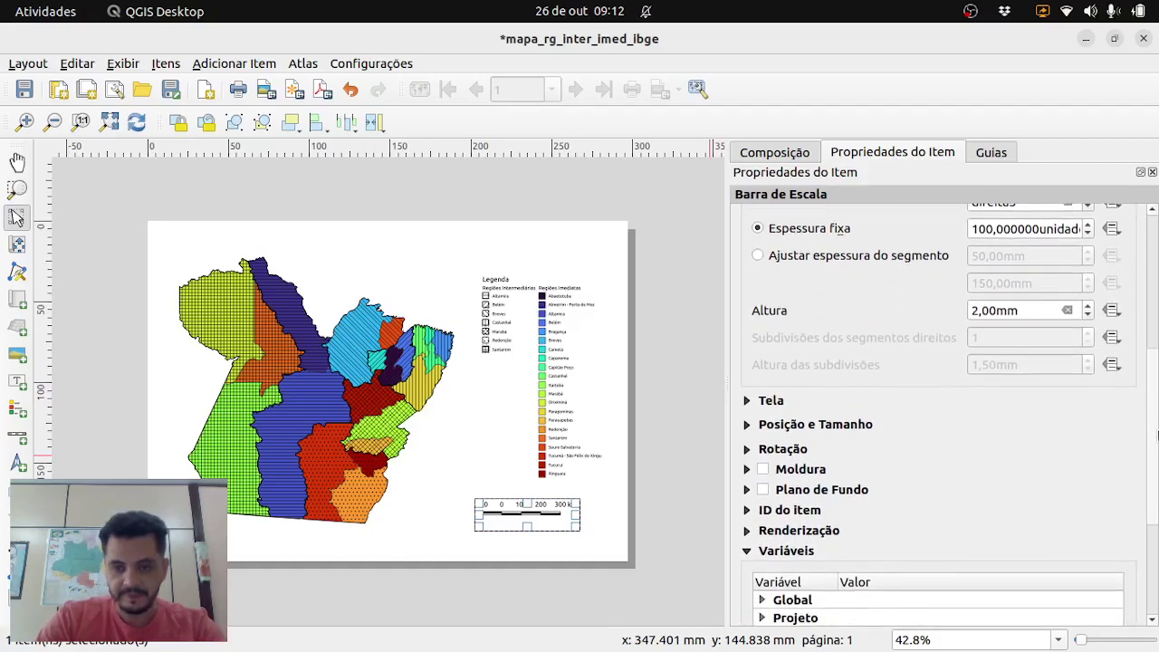
{"action": "scroll", "coordinate": [1152, 414], "scroll_direction": "up", "scroll_amount": 4}
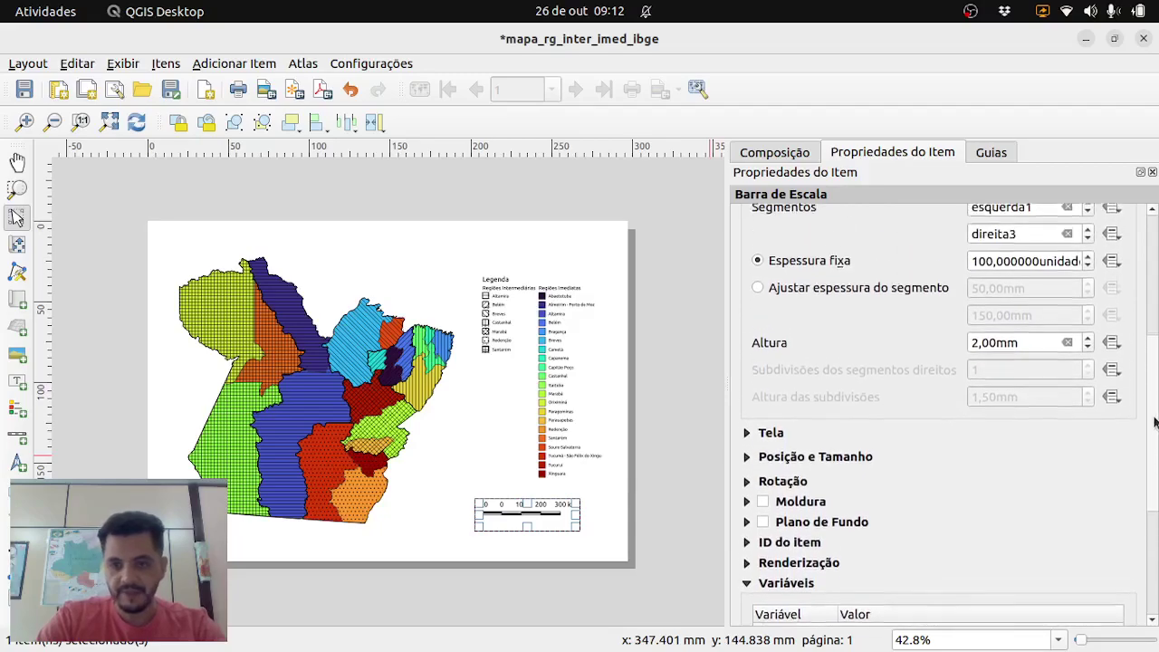
{"action": "left_click", "coordinate": [747, 442]}
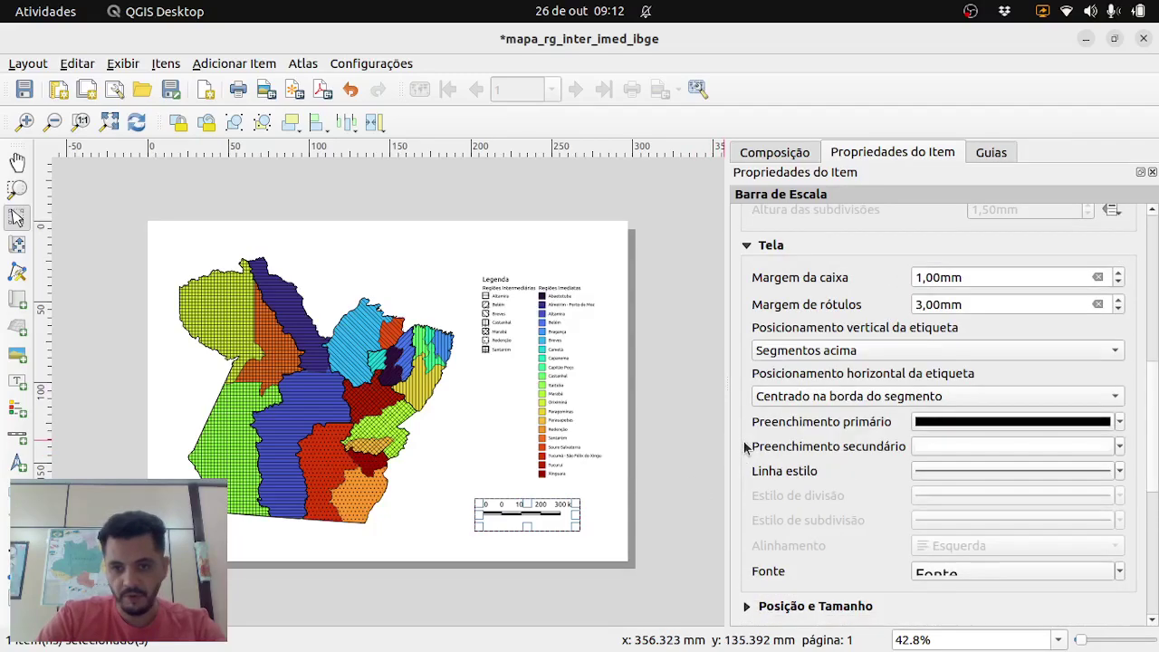
{"action": "left_click", "coordinate": [746, 246]}
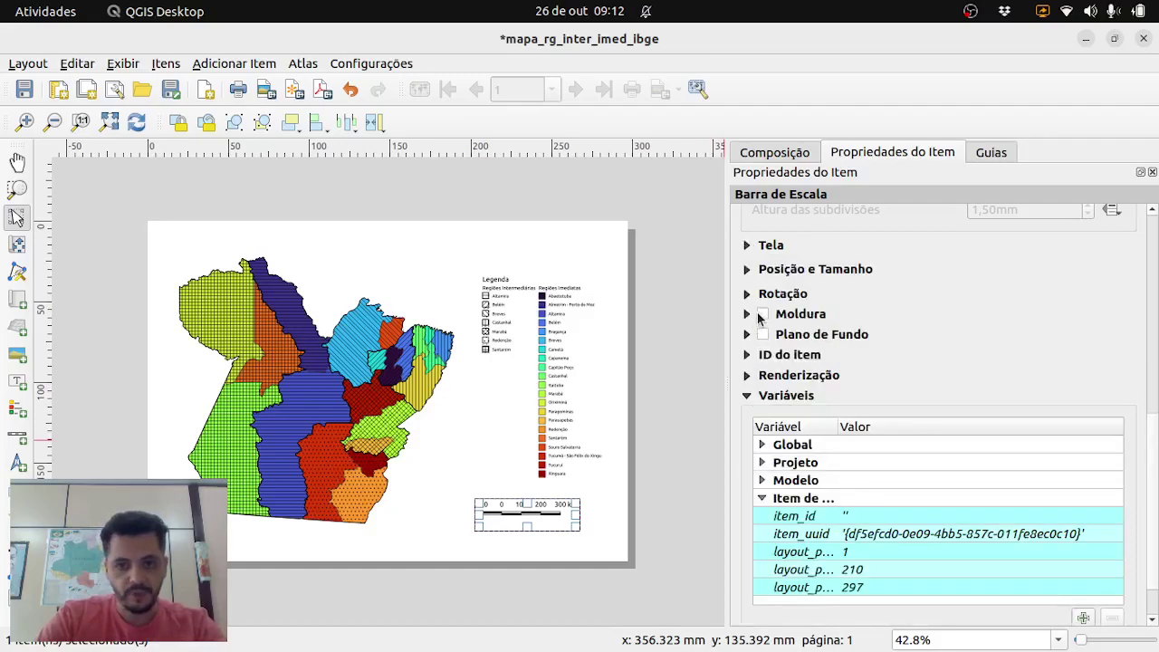
{"action": "left_click", "coordinate": [764, 314]}
{"action": "left_click", "coordinate": [628, 431]}
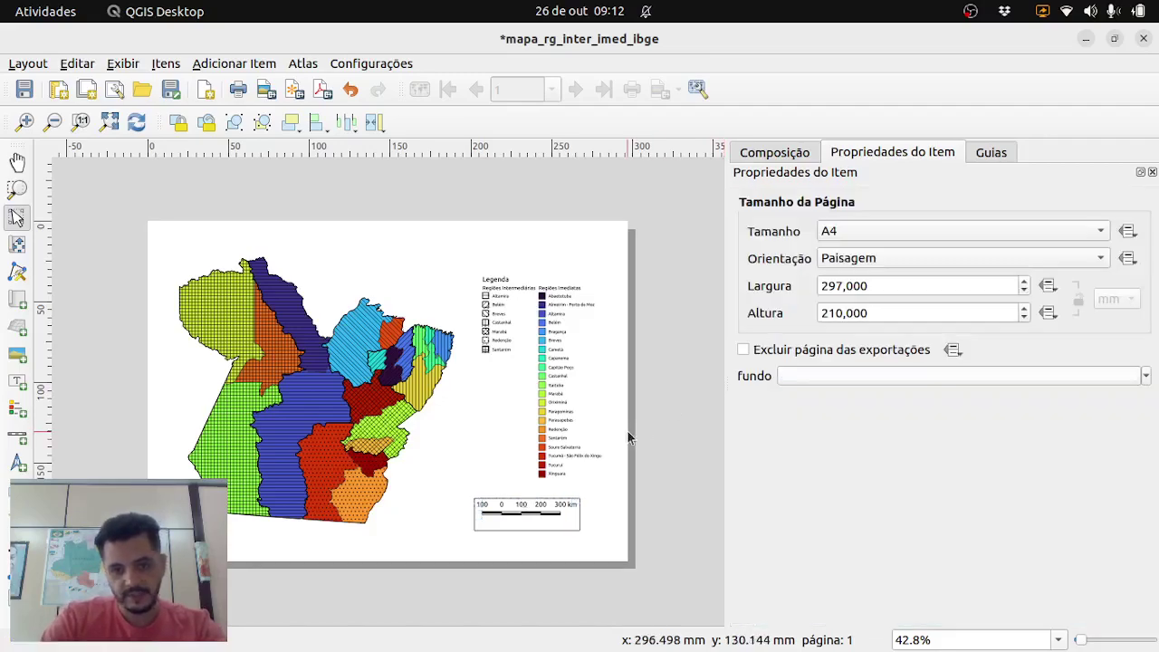
Remove the frame (Moldura) from the scale bar and reposition the bar slightly below the legend
{"action": "left_click_drag", "start_coordinate": [521, 523], "coordinate": [537, 511]}
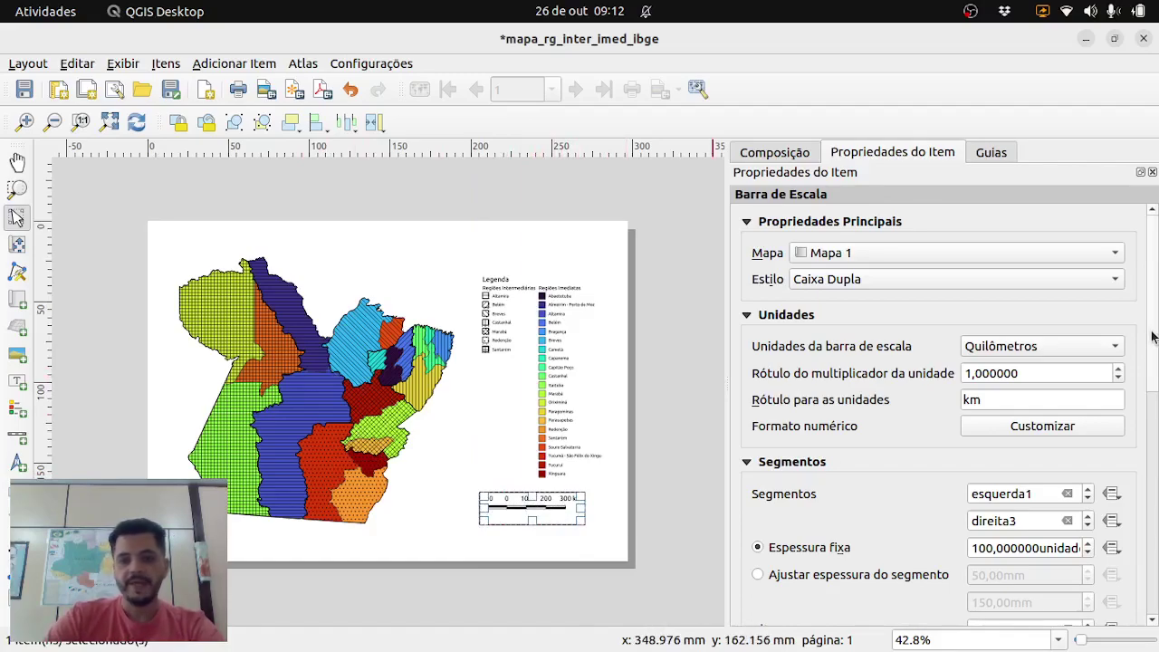
{"action": "scroll", "coordinate": [1158, 363], "scroll_direction": "down", "scroll_amount": 2}
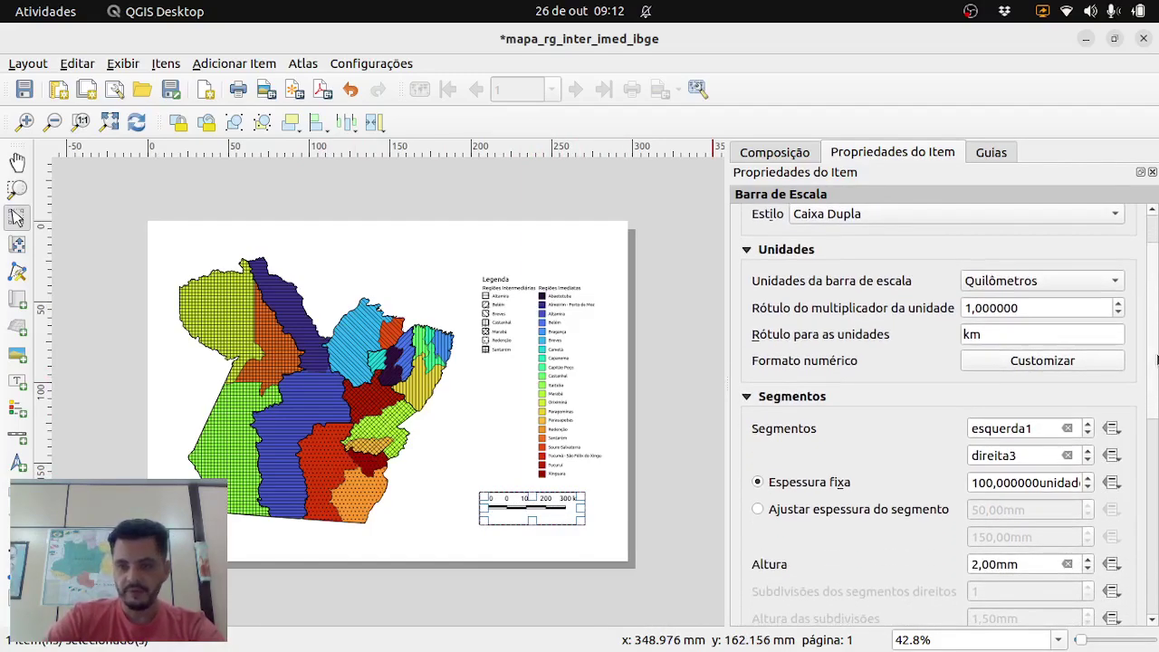
{"action": "scroll", "coordinate": [1144, 455], "scroll_direction": "down", "scroll_amount": 5}
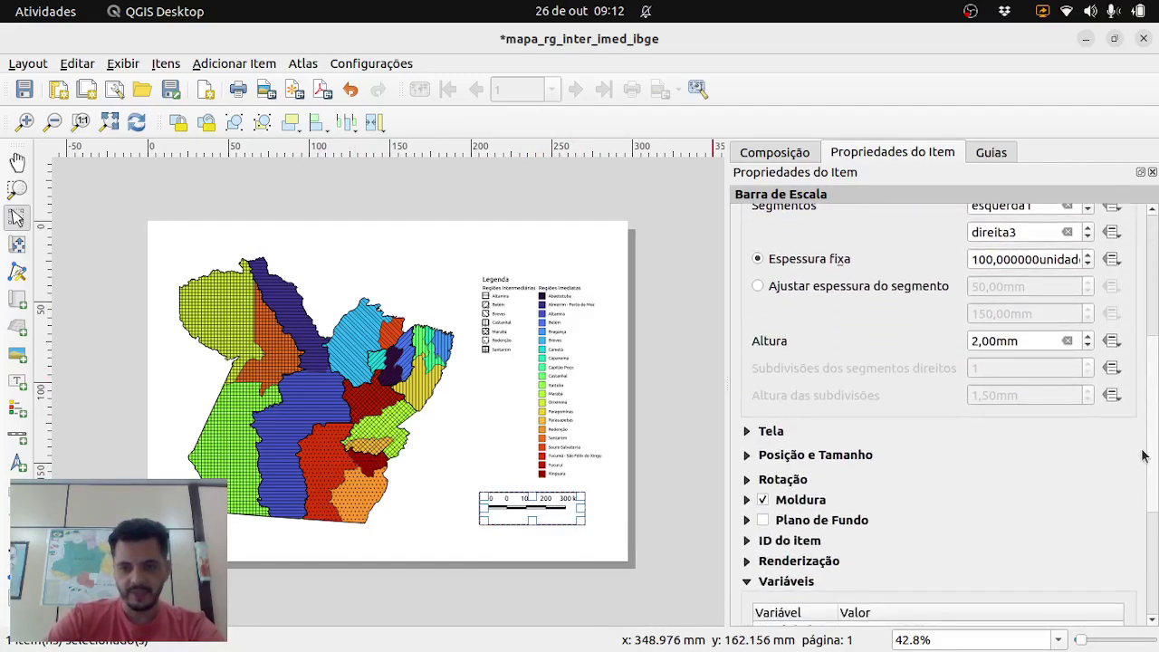
{"action": "left_click", "coordinate": [762, 500]}
{"action": "left_click", "coordinate": [587, 536]}
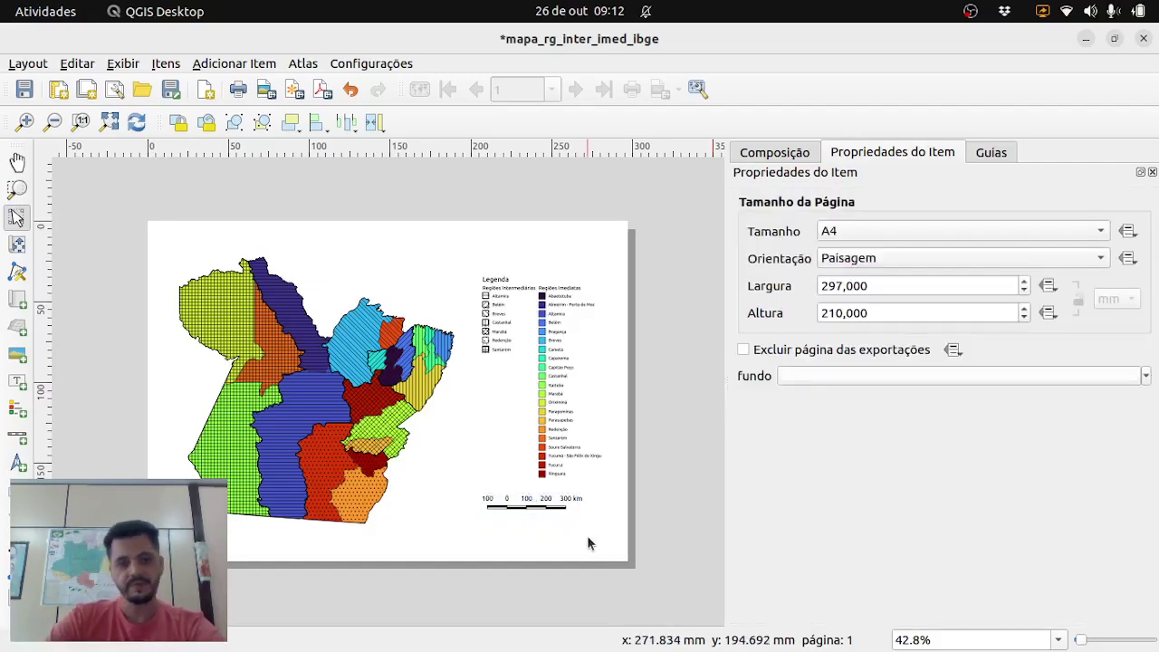
{"action": "left_click", "coordinate": [547, 503]}
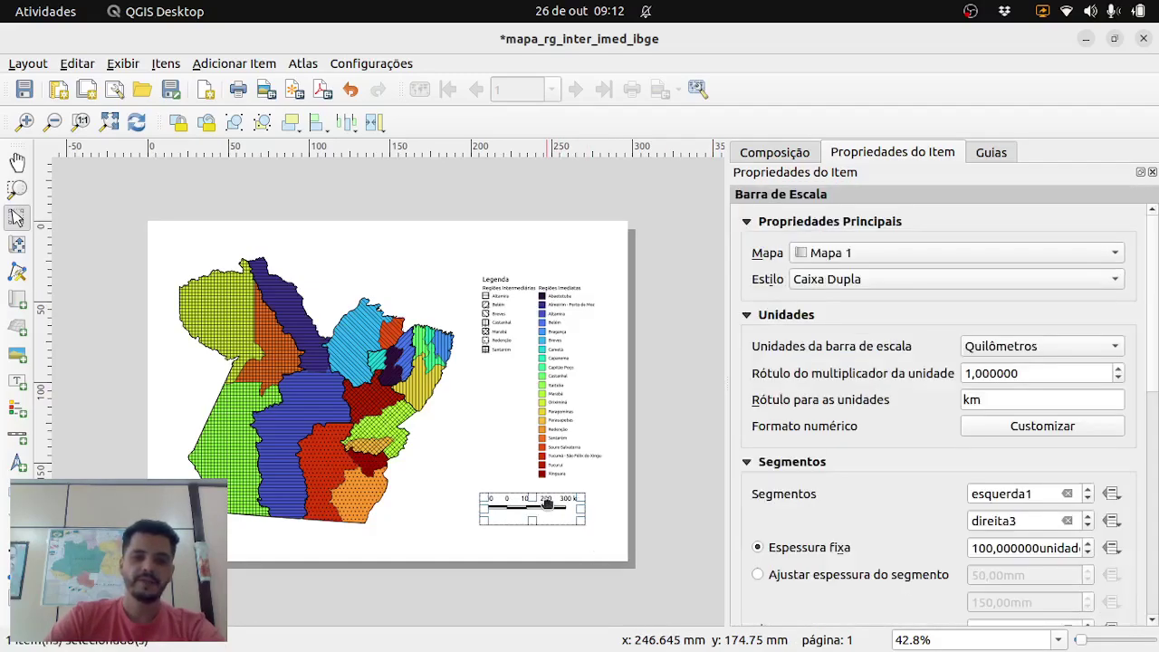
{"action": "left_click_drag", "start_coordinate": [547, 508], "coordinate": [547, 512]}
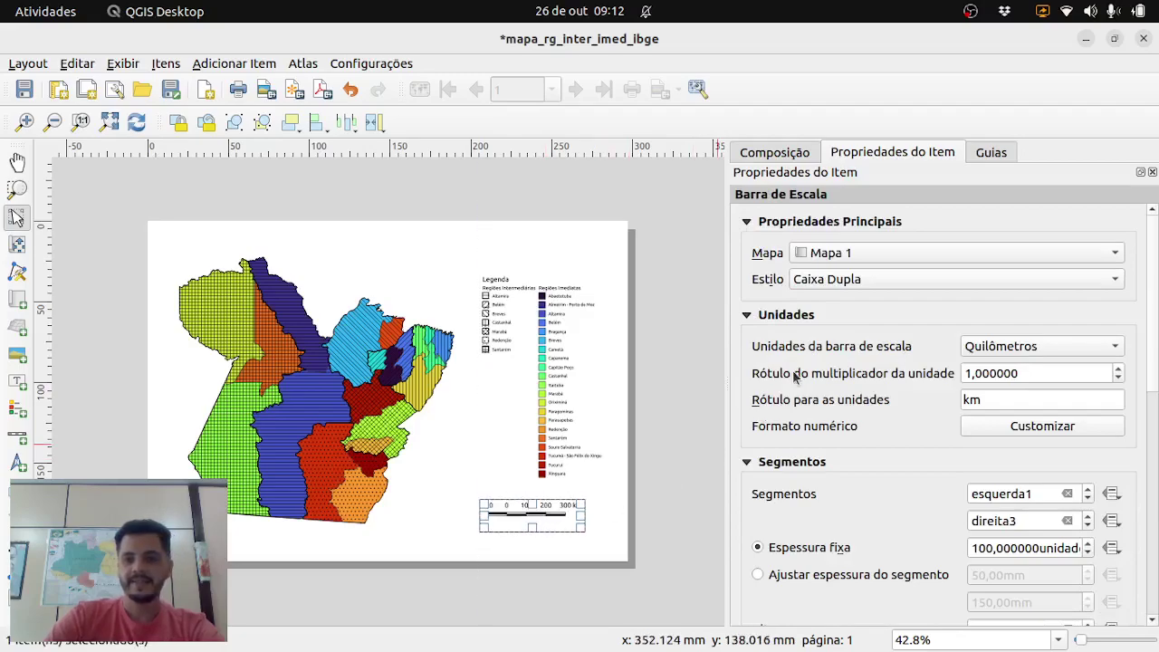
Set the scale (Escala) of the main map, Mapa 1, to 8000000
{"action": "left_click", "coordinate": [345, 401]}
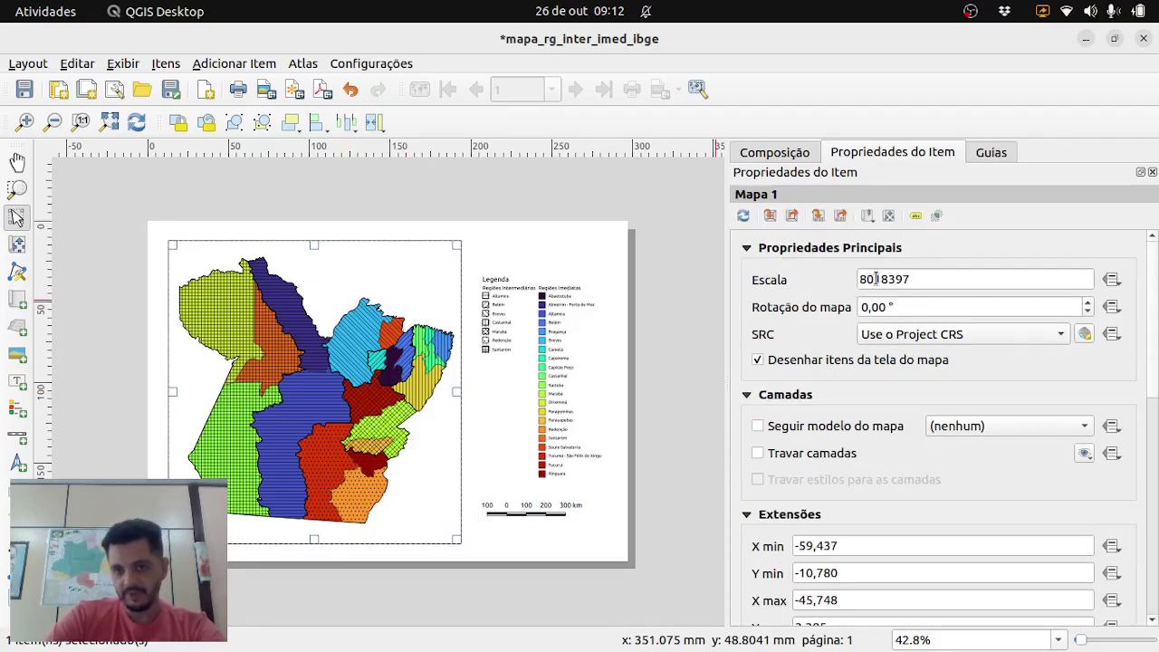
{"action": "left_click_drag", "start_coordinate": [876, 279], "coordinate": [920, 280]}
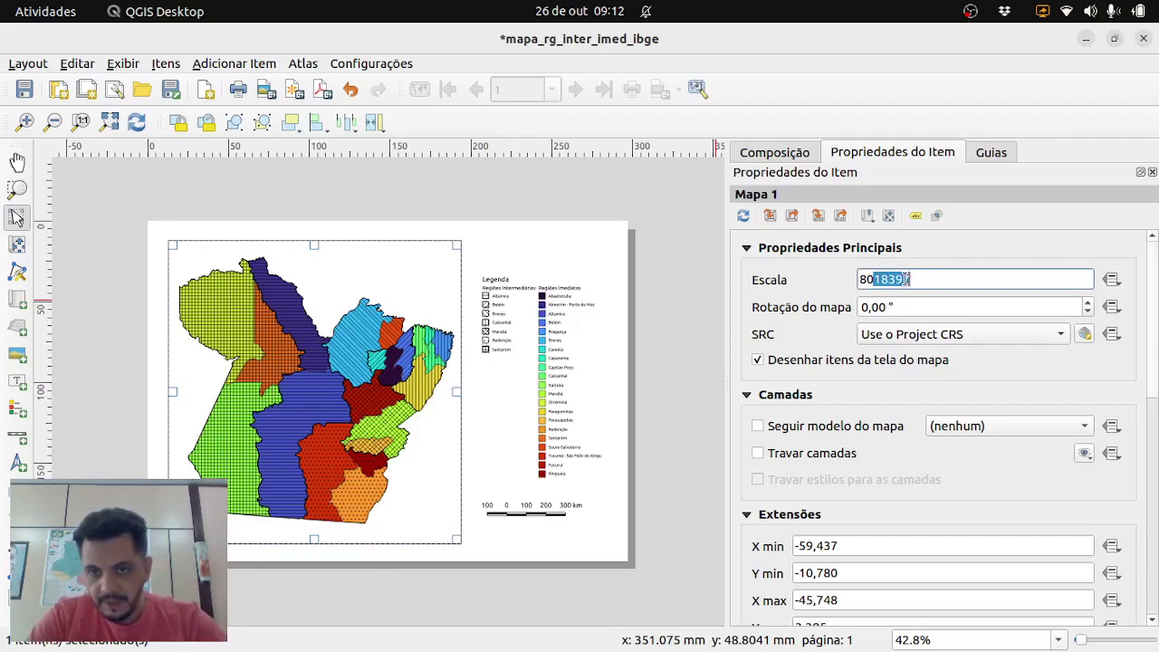
{"action": "left_click", "coordinate": [875, 279]}
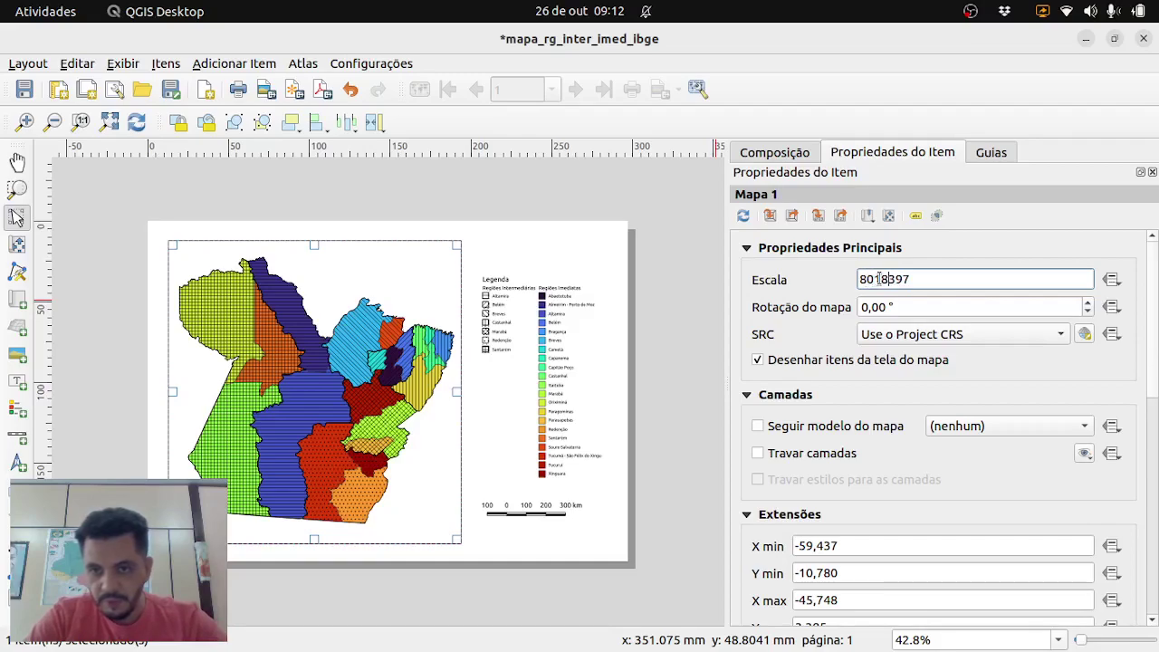
{"action": "left_click_drag", "start_coordinate": [875, 279], "coordinate": [930, 282]}
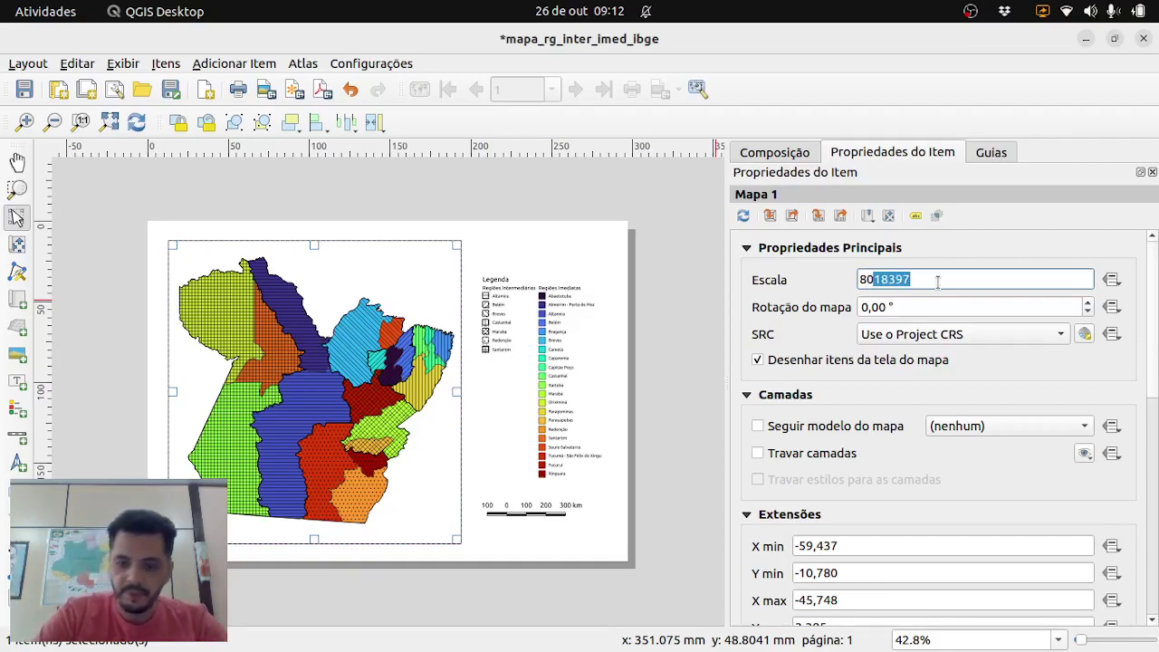
{"action": "type", "text": "0000"}
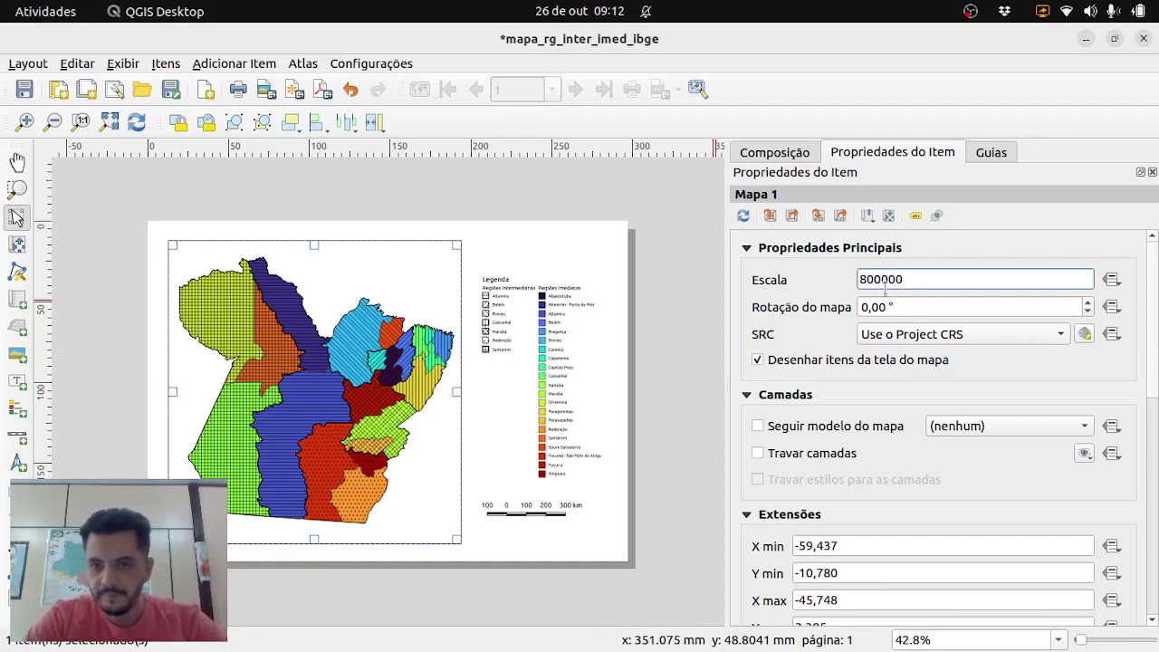
{"action": "type", "text": "0"}
{"action": "left_click", "coordinate": [908, 307]}
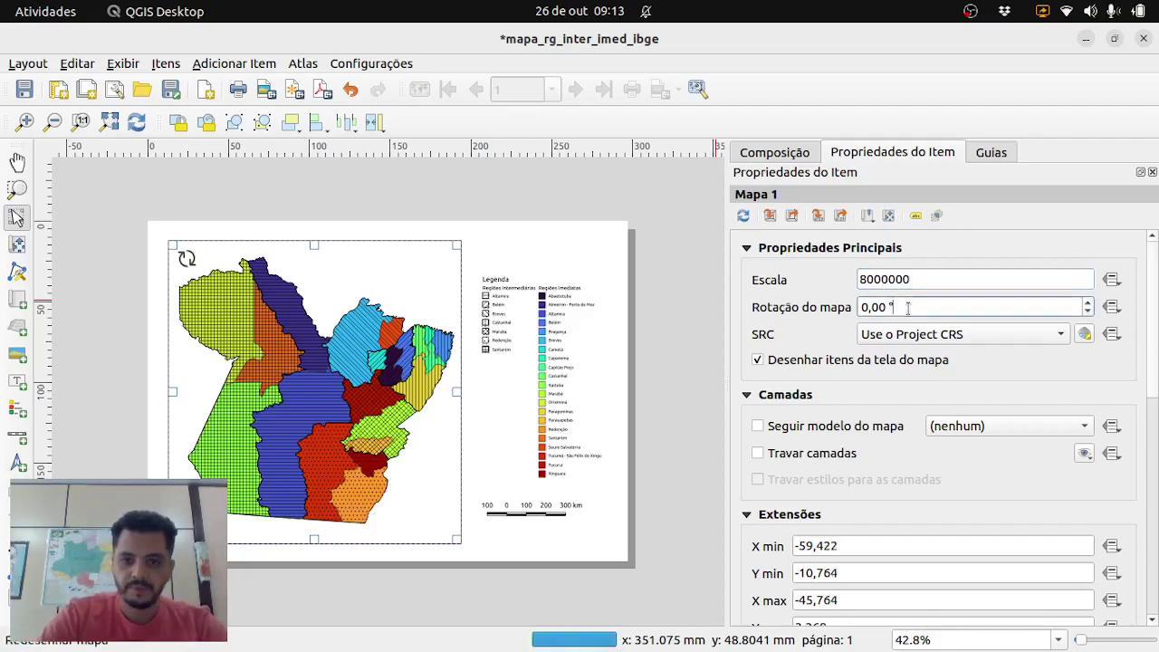
{"action": "left_click", "coordinate": [606, 497]}
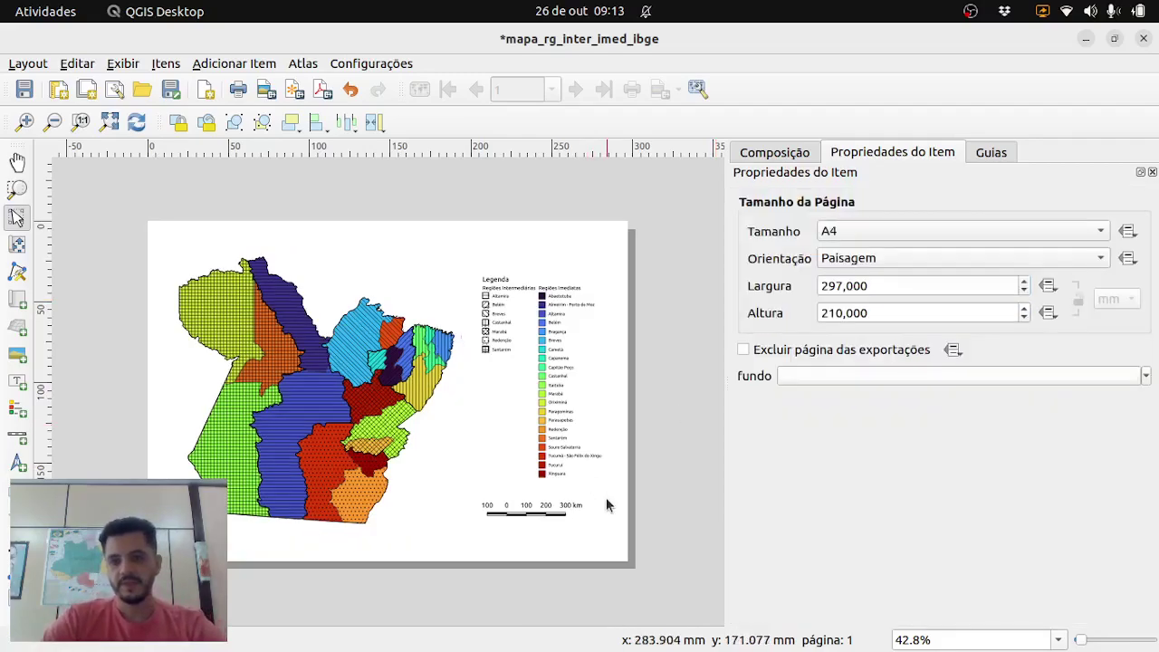
{"action": "left_click", "coordinate": [787, 153]}
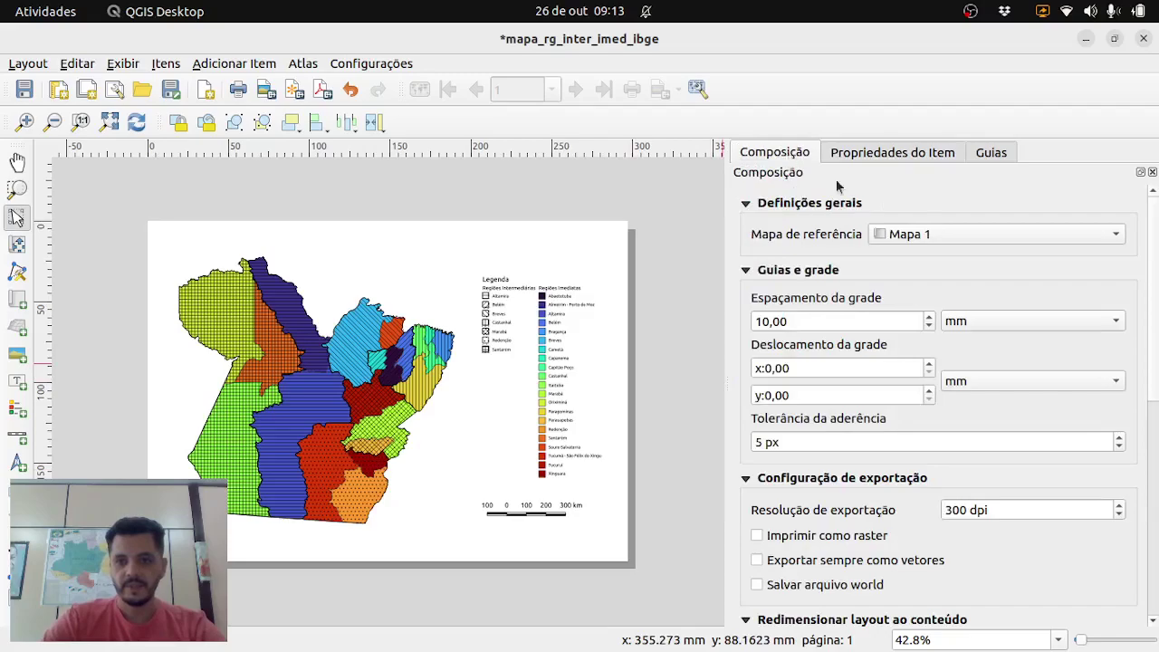
{"action": "left_click", "coordinate": [906, 154]}
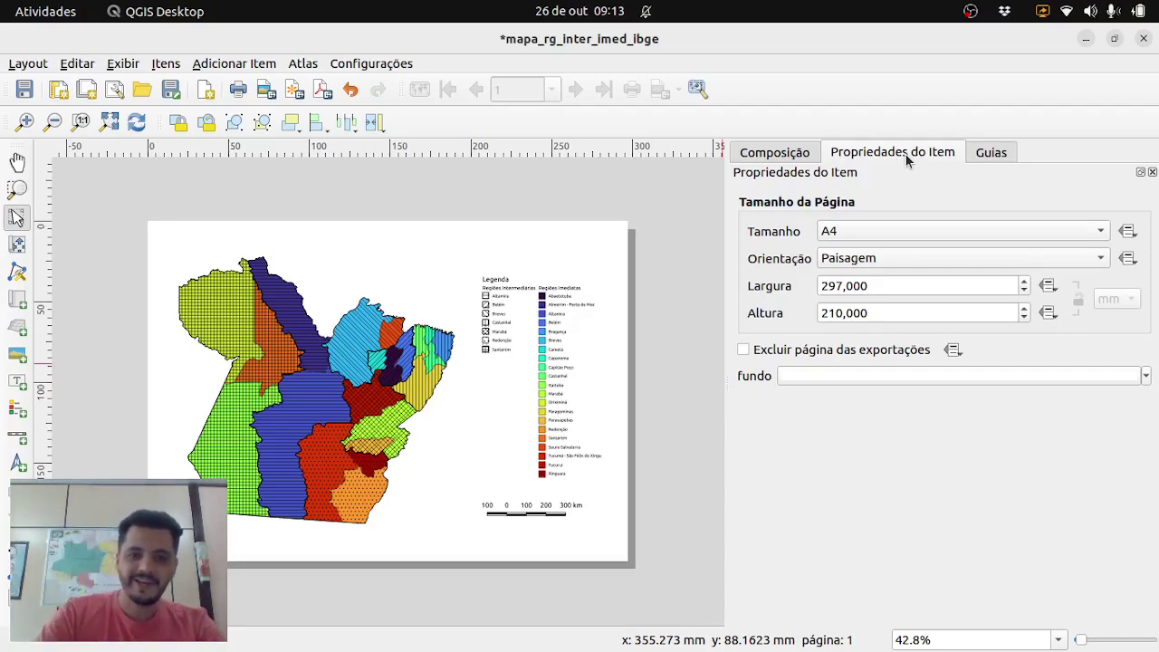
{"action": "key", "text": "alt+Tab"}
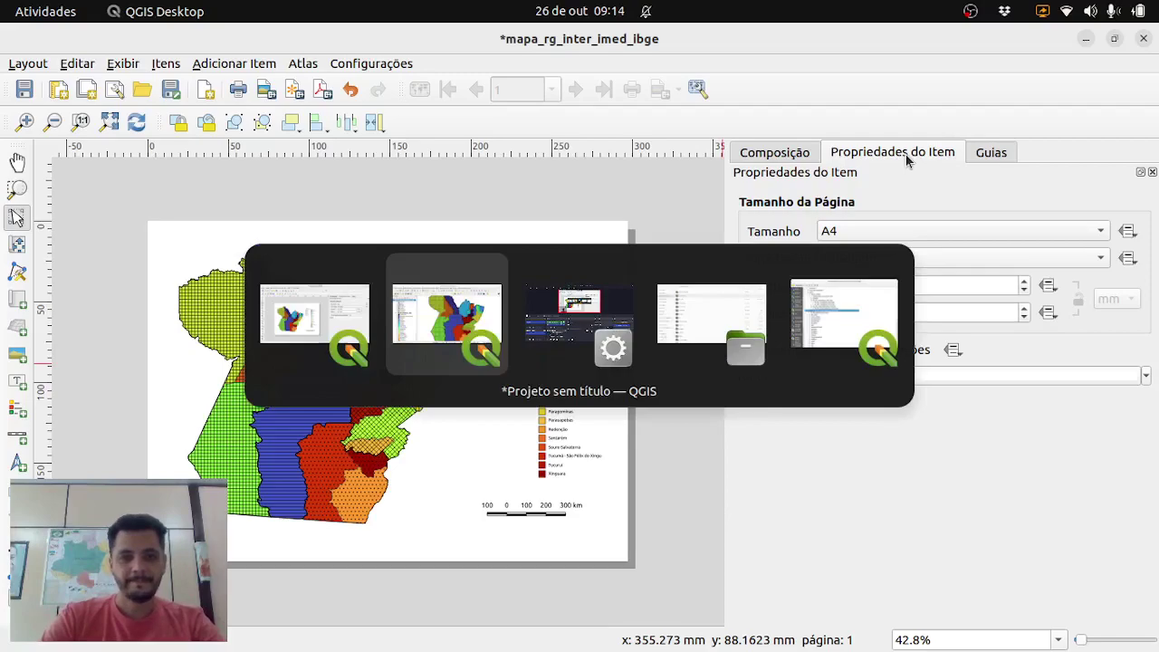
{"action": "key", "text": "alt+Tab"}
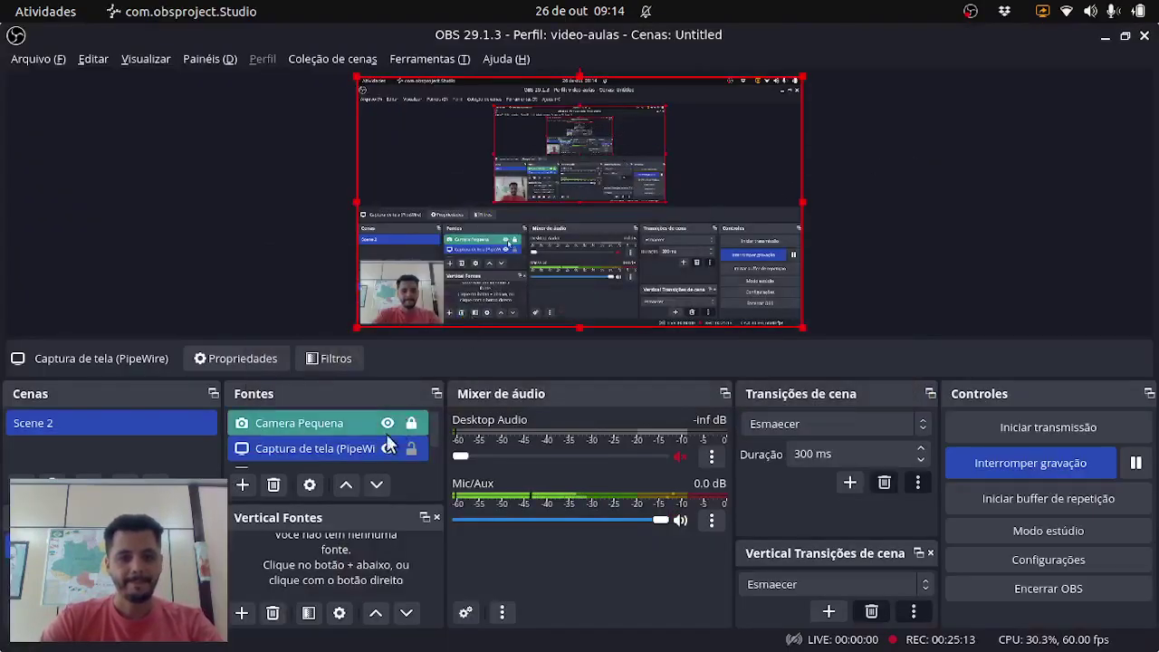